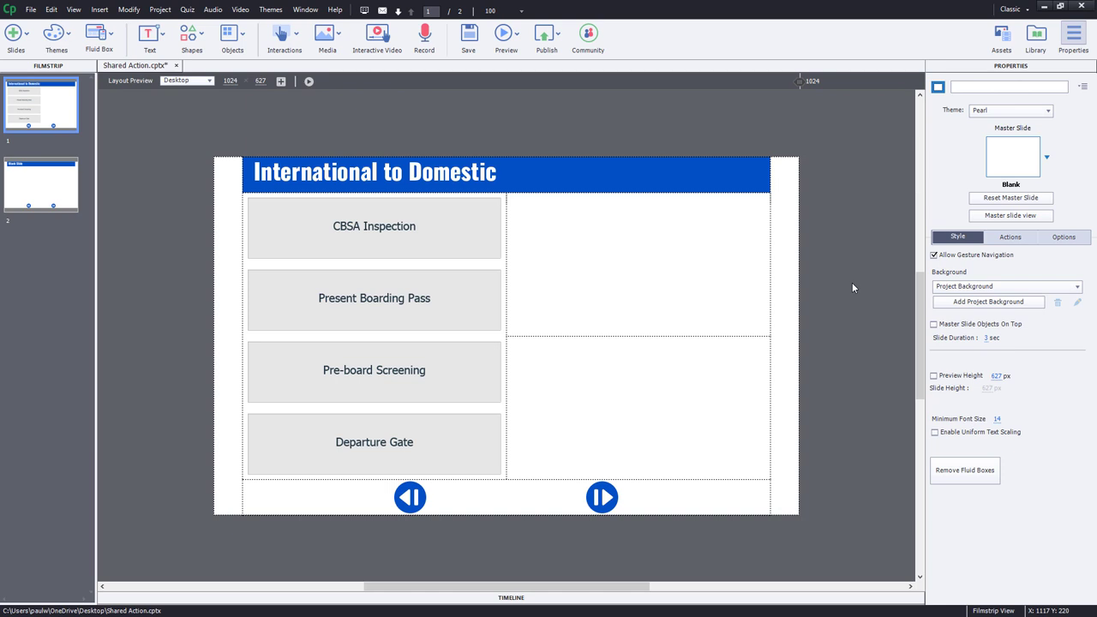
Select the CBSA Inspection button and preview it in its Selected state.
left_click(455, 233)
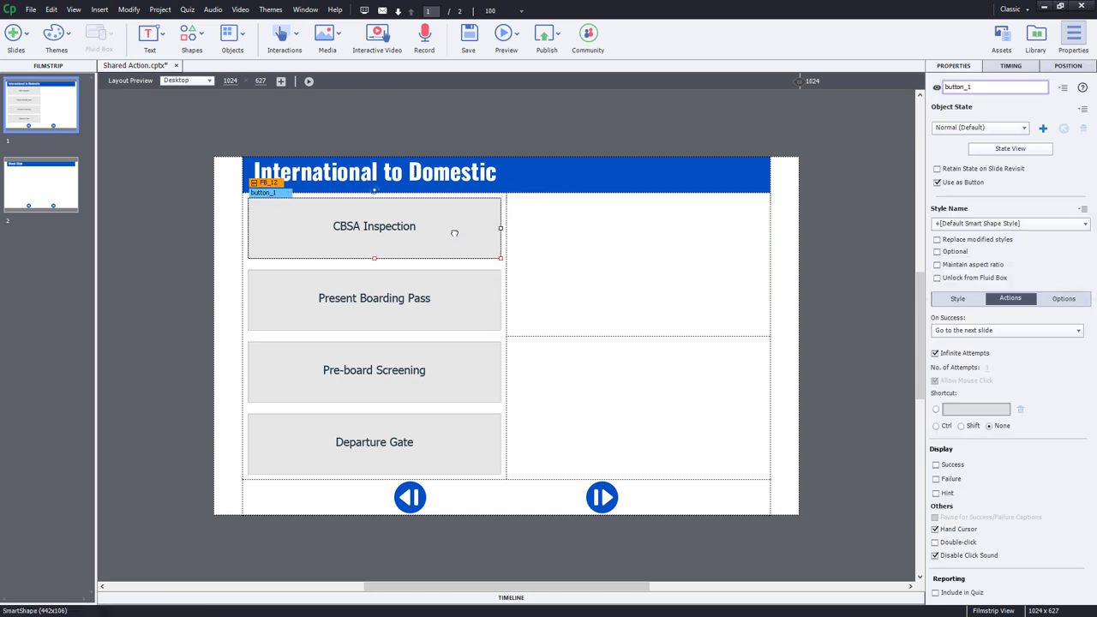
left_click(981, 130)
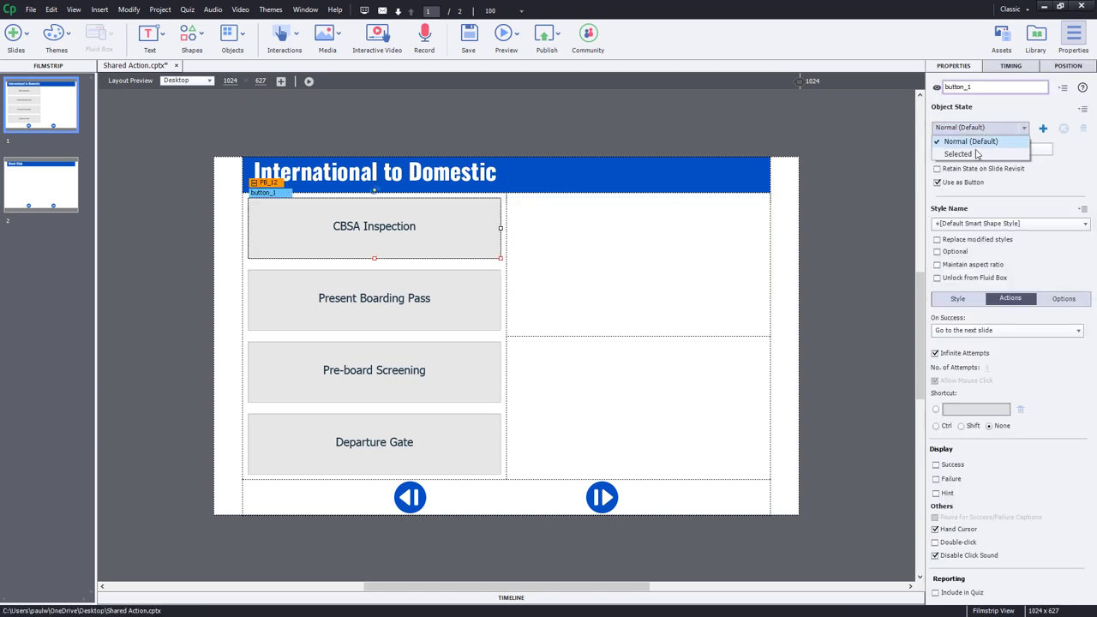
left_click(976, 154)
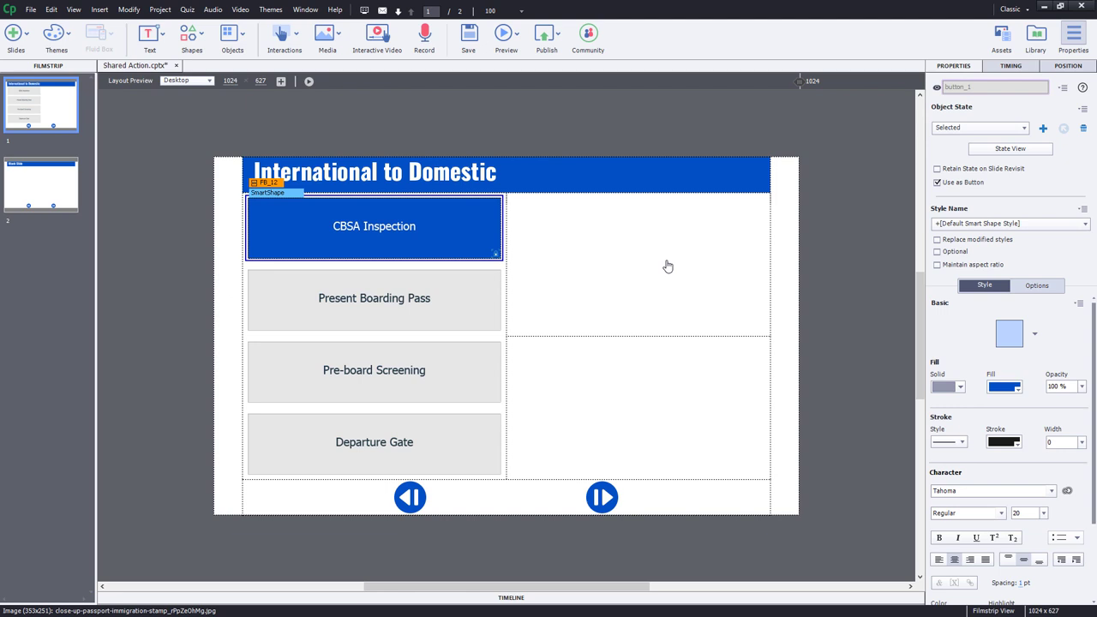
Preview the descriptions caption in each state, step_1 through step_4.
left_click(670, 387)
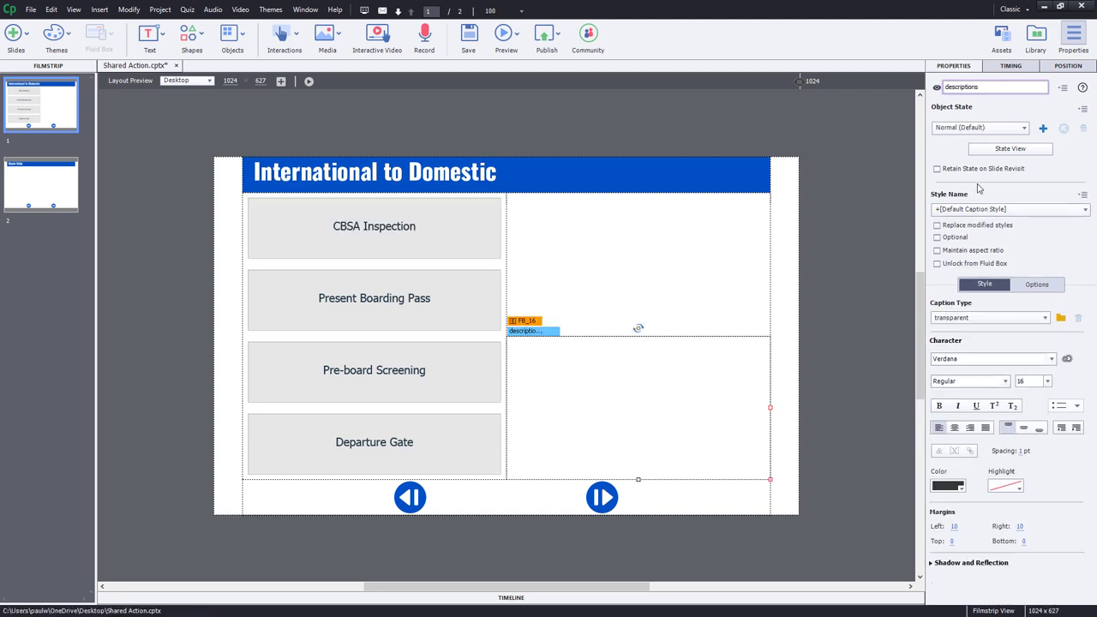
left_click(979, 127)
left_click(972, 155)
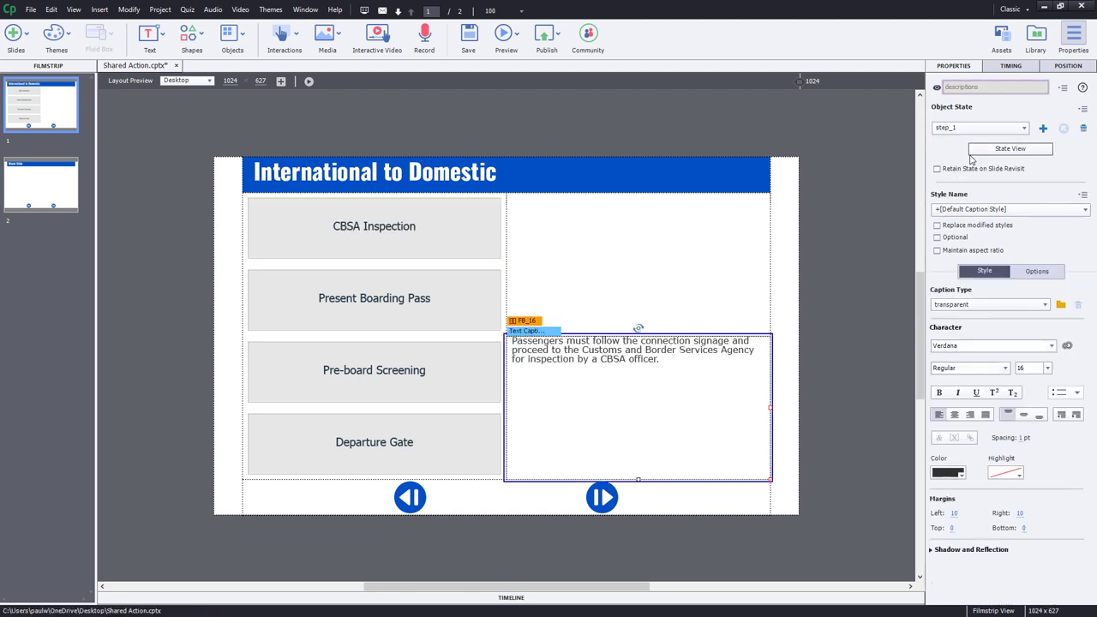
left_click(976, 127)
left_click(974, 170)
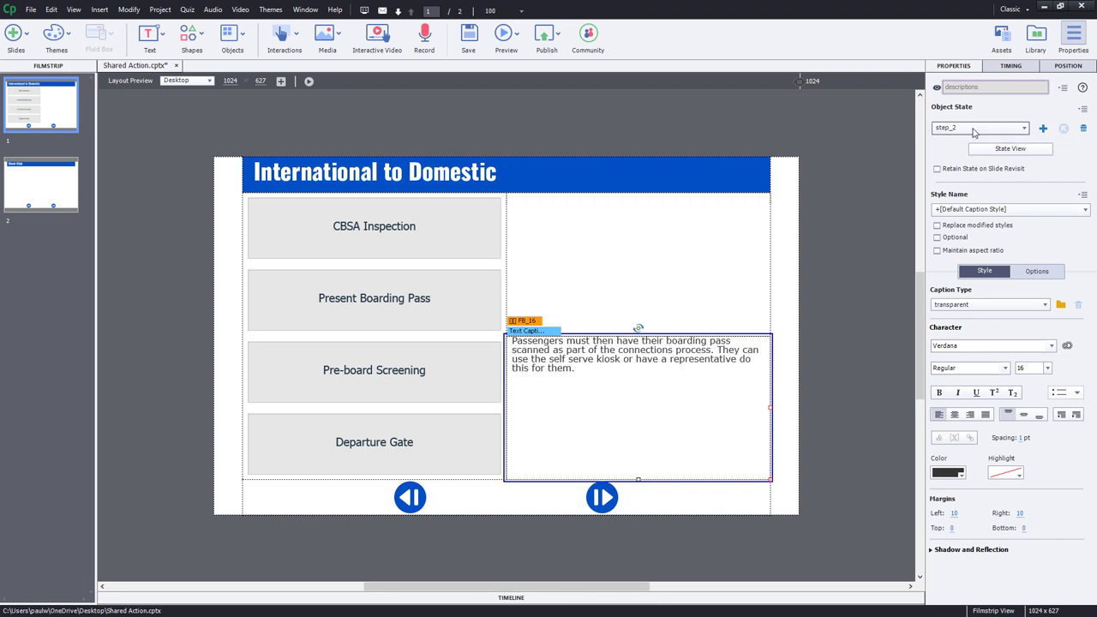
left_click(977, 128)
left_click(968, 179)
left_click(973, 129)
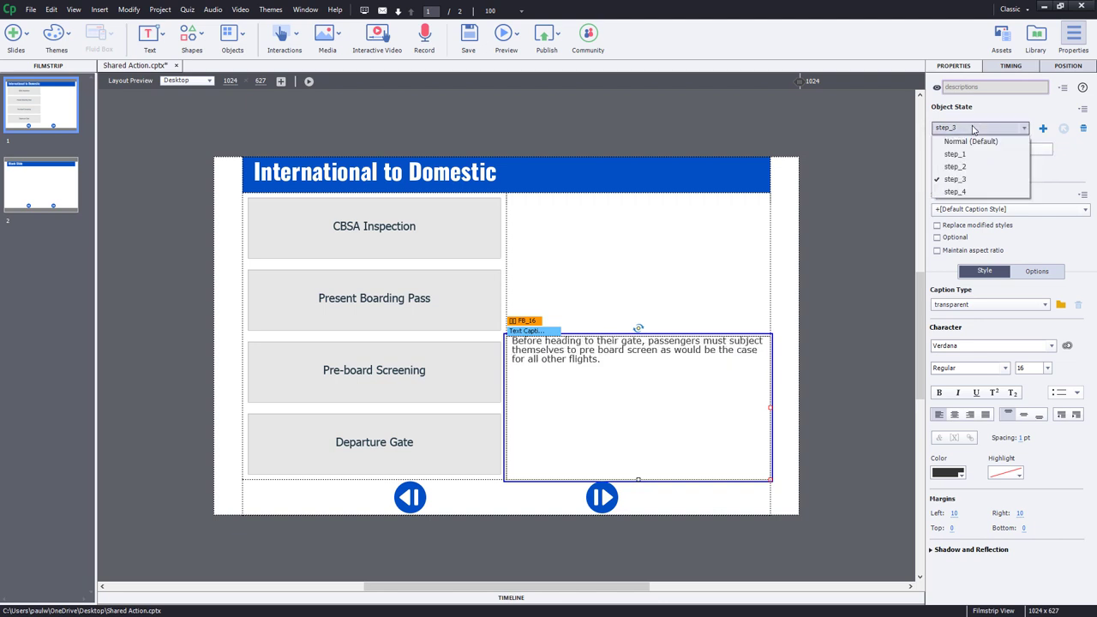
left_click(956, 191)
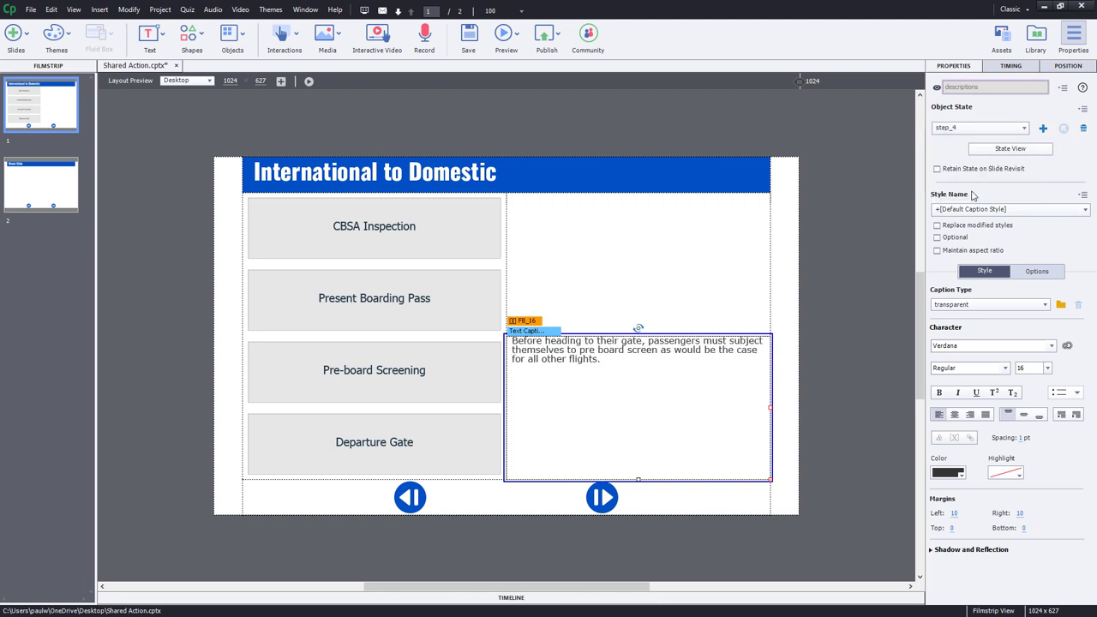
Preview the images object's step1–step4 pictures, then select the CBSA Inspection button.
left_click(616, 254)
left_click(977, 128)
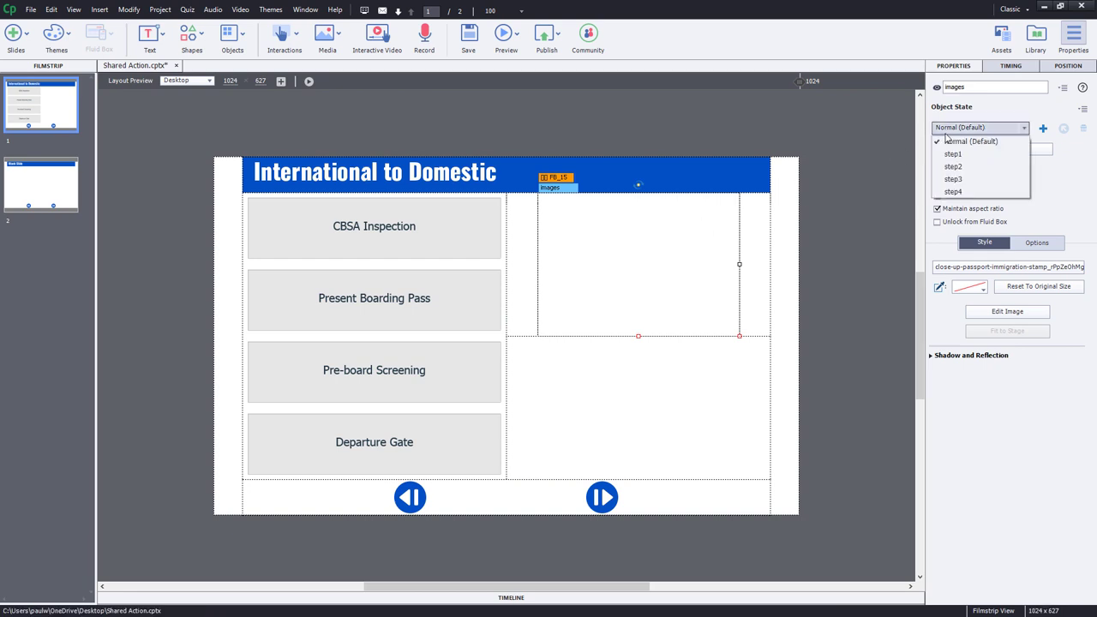
left_click(960, 154)
left_click(977, 128)
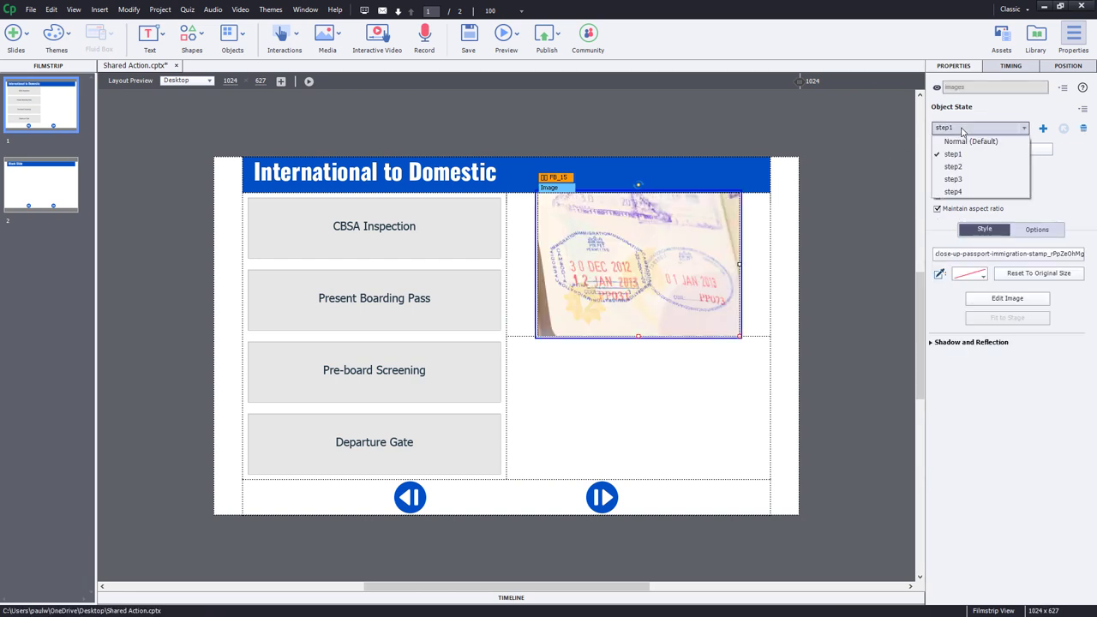
left_click(953, 166)
left_click(963, 129)
left_click(953, 179)
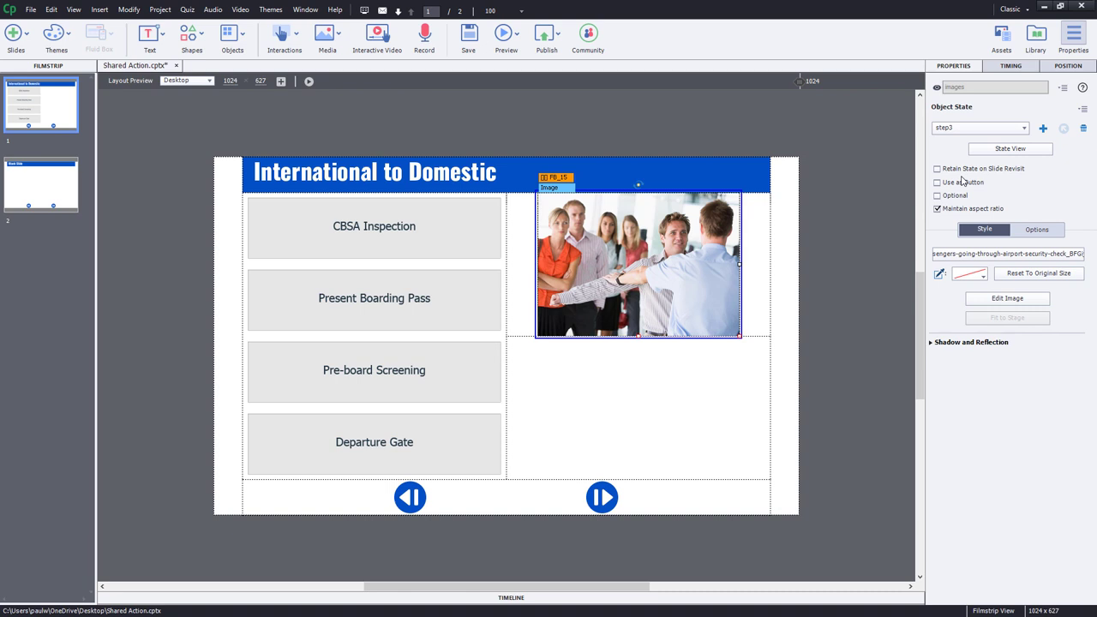
left_click(962, 130)
left_click(953, 191)
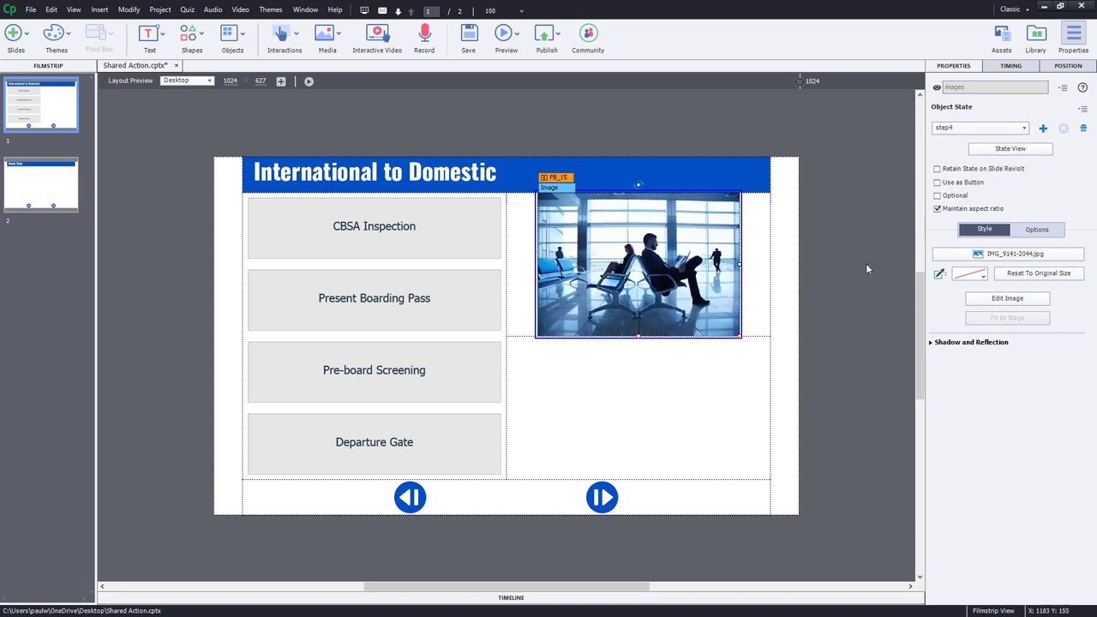
left_click(835, 190)
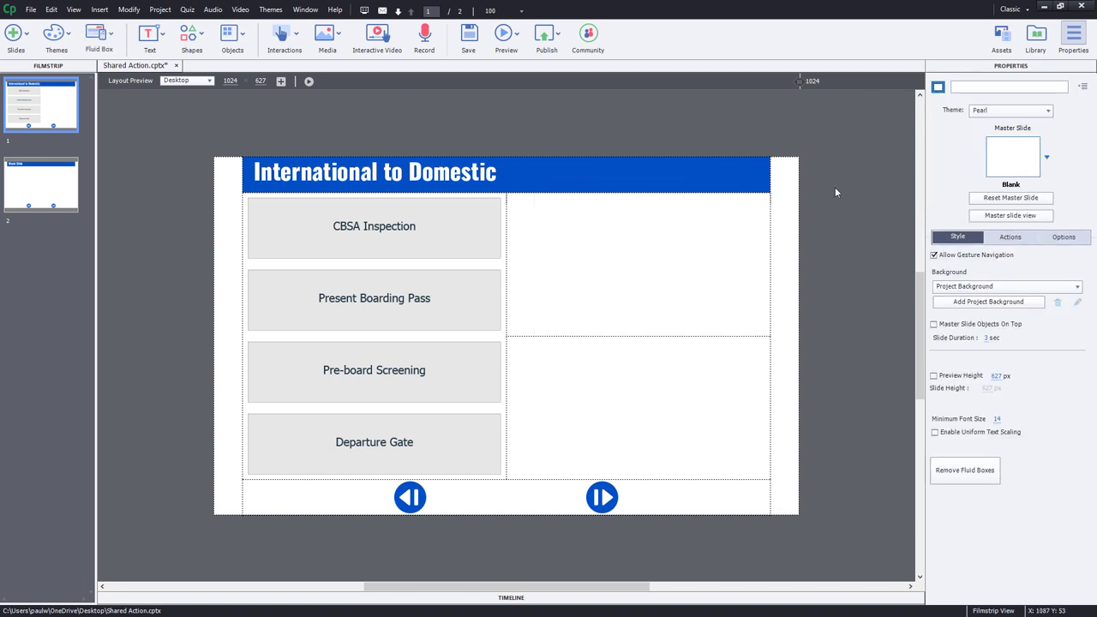
left_click(432, 217)
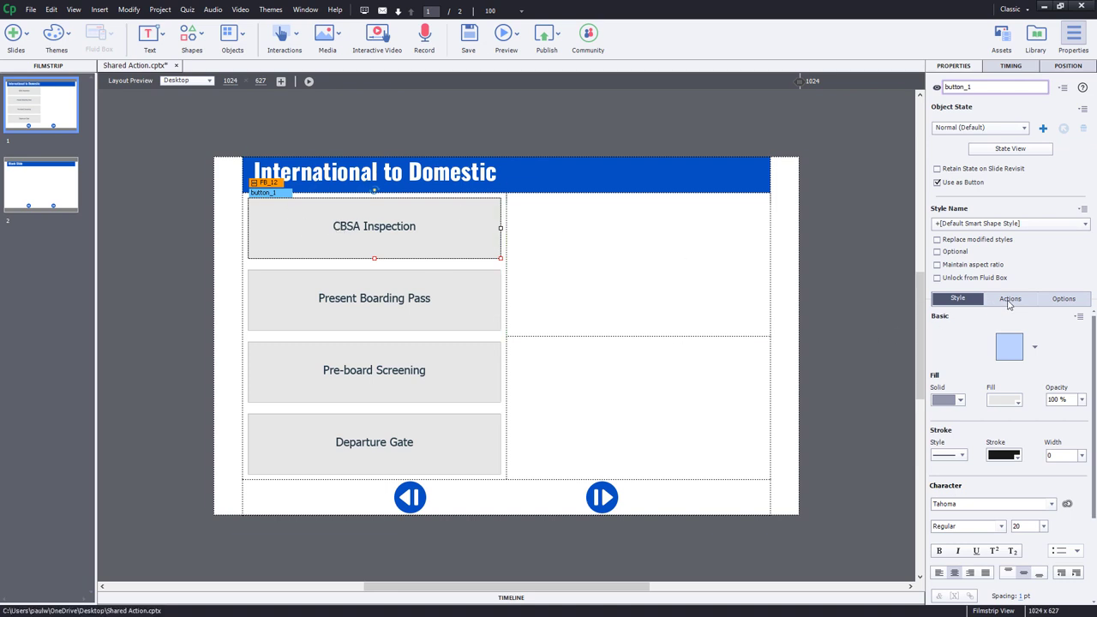
In the Actions tab, set On Success to Execute Advanced Actions and open the script editor.
left_click(1010, 300)
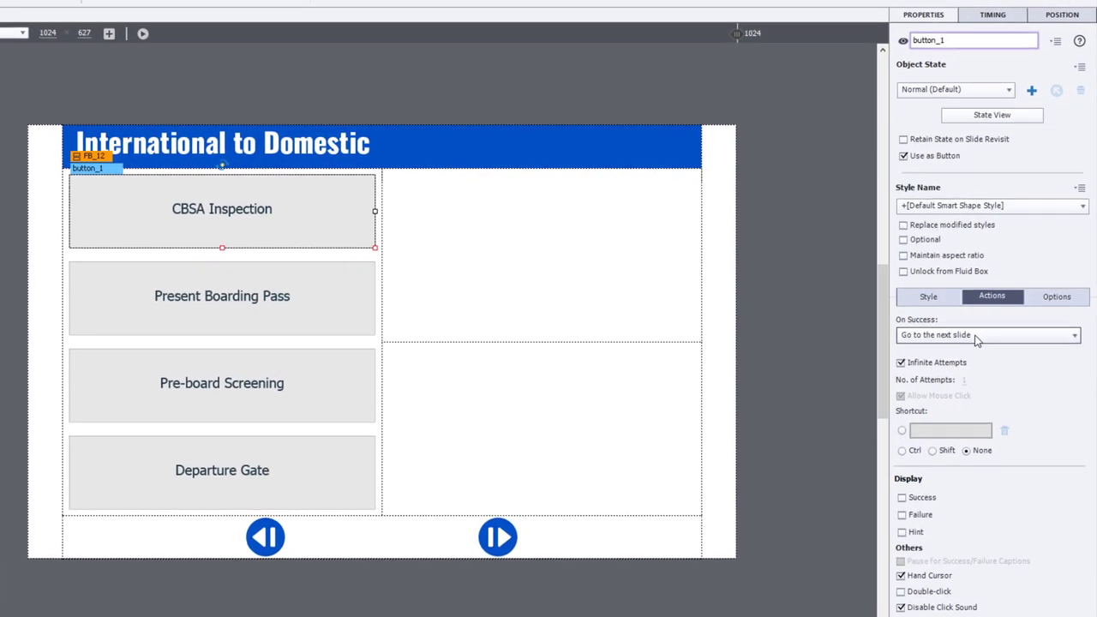
left_click(973, 335)
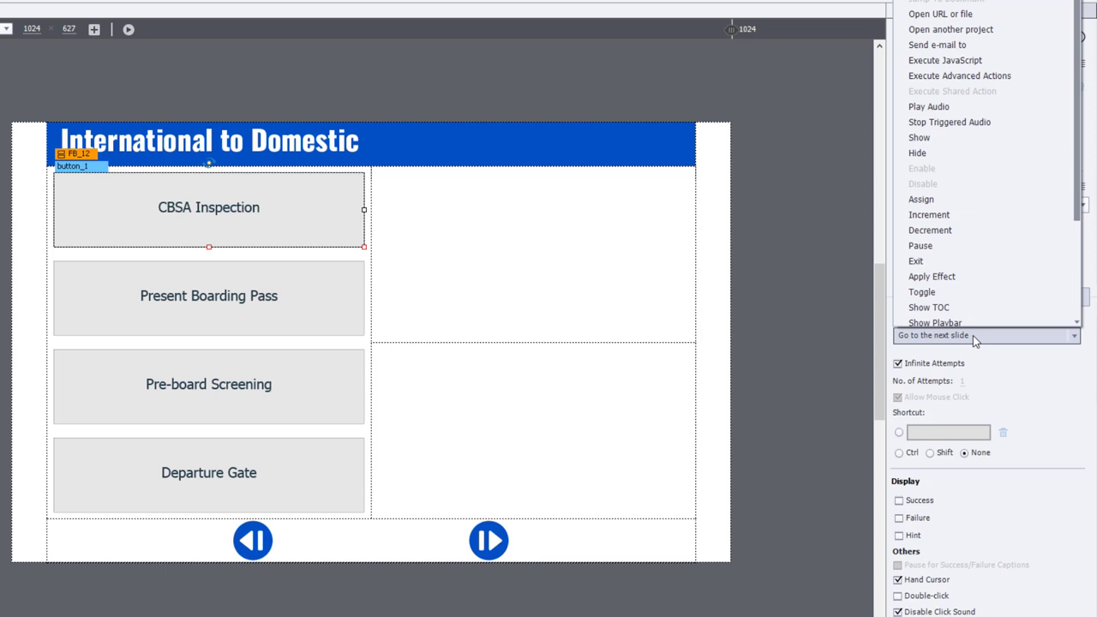
left_click(989, 76)
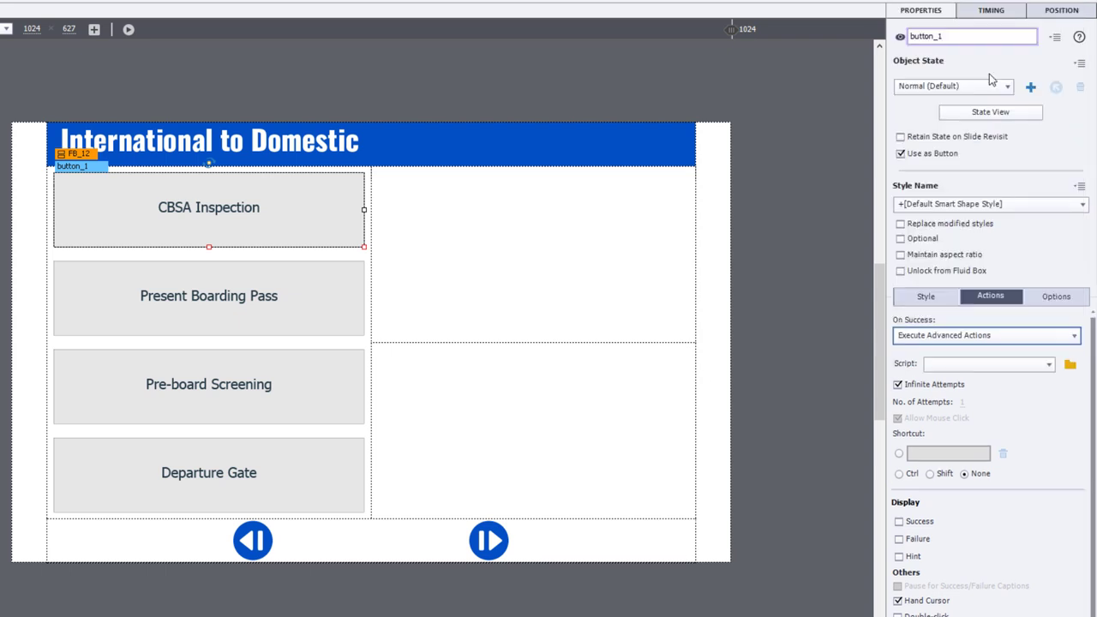
left_click(1070, 366)
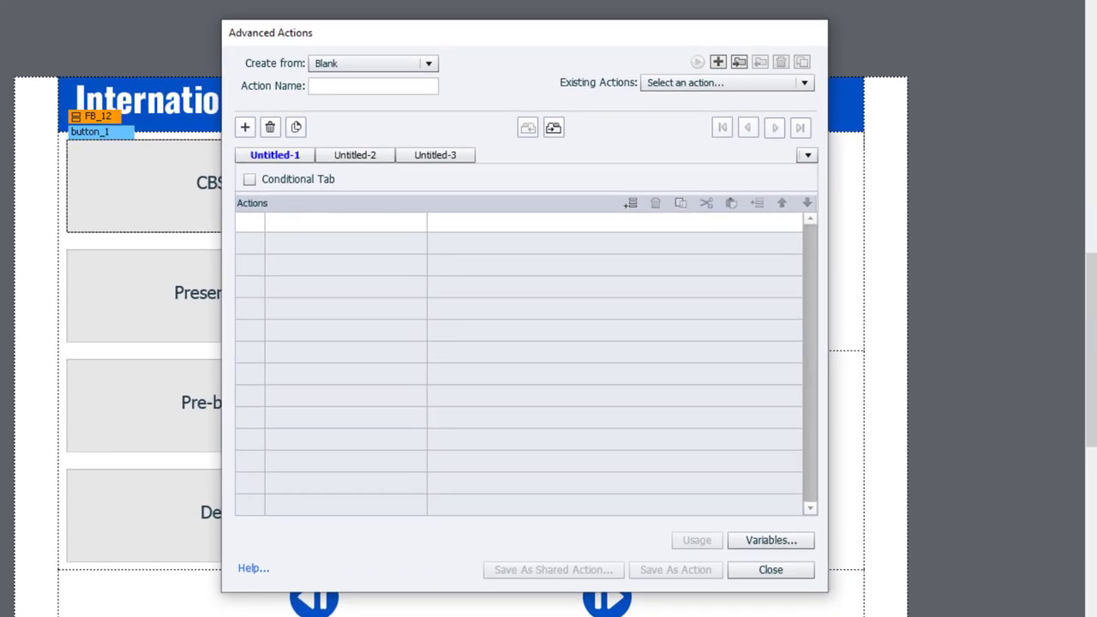
Name the action FourItemClickReveal and add a first row changing button_1 to Selected.
left_click(314, 96)
type("F")
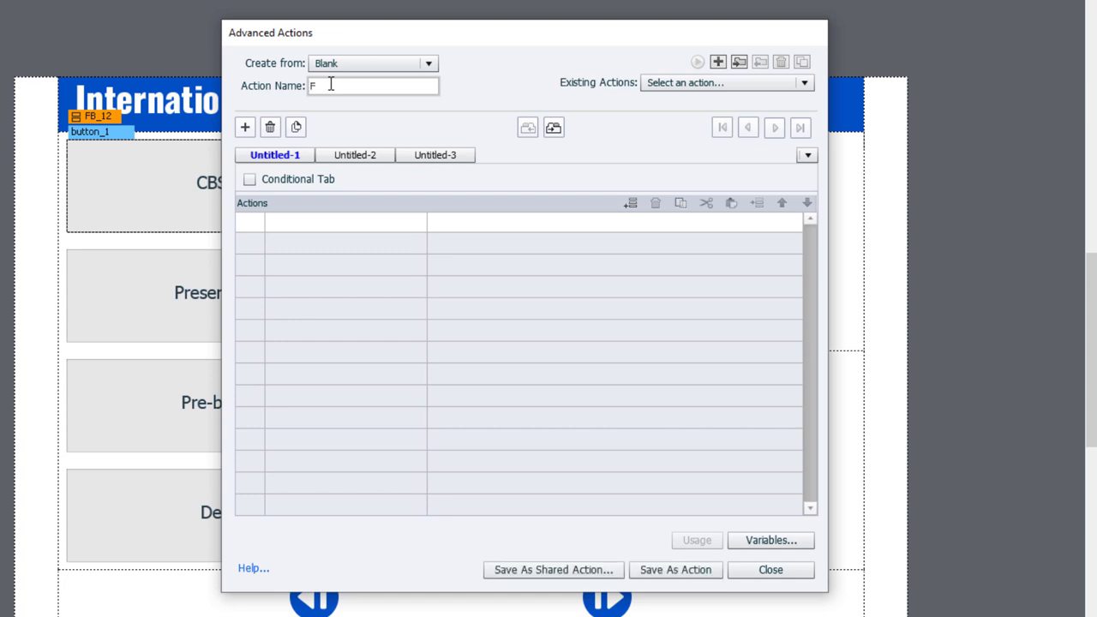
type("ourItemClickReveal")
left_click(305, 225)
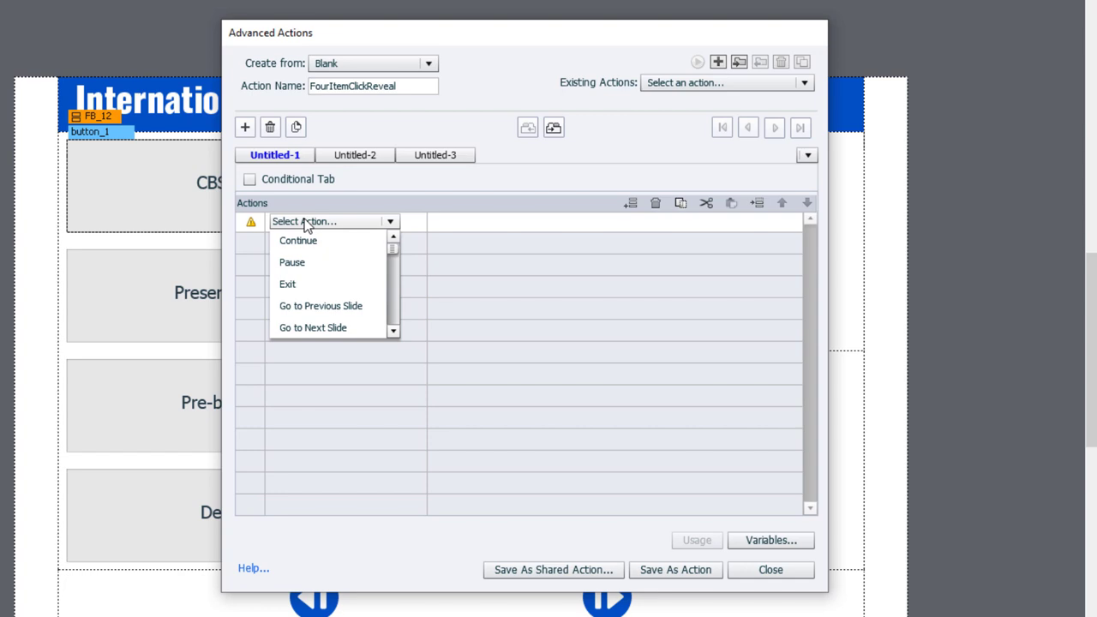
scroll(306, 223, "down", 5)
scroll(311, 240, "down", 1)
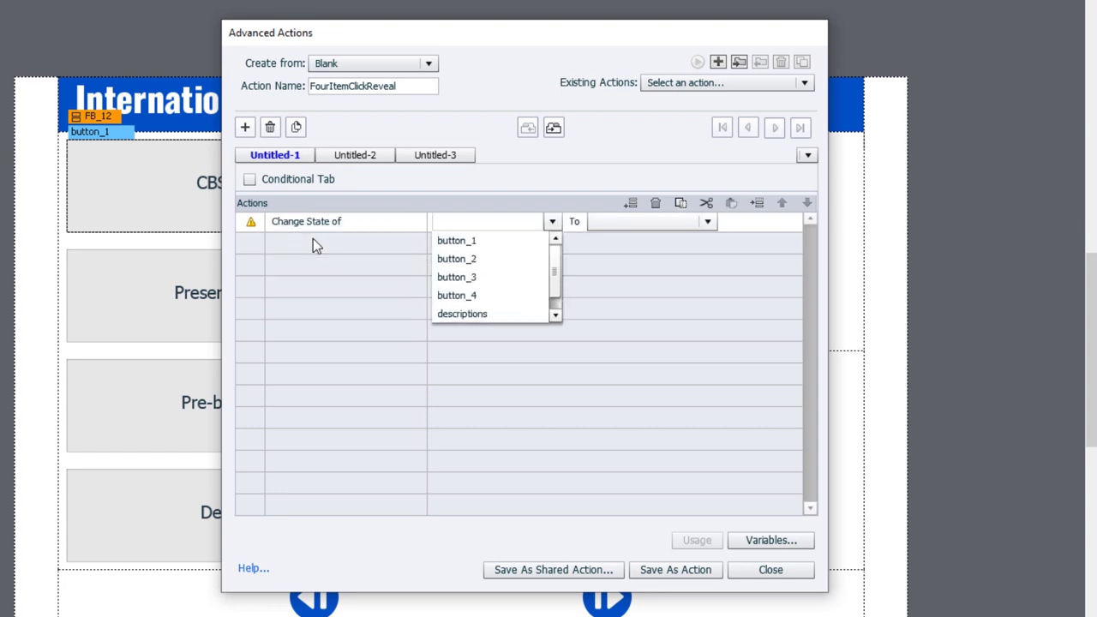
left_click(458, 241)
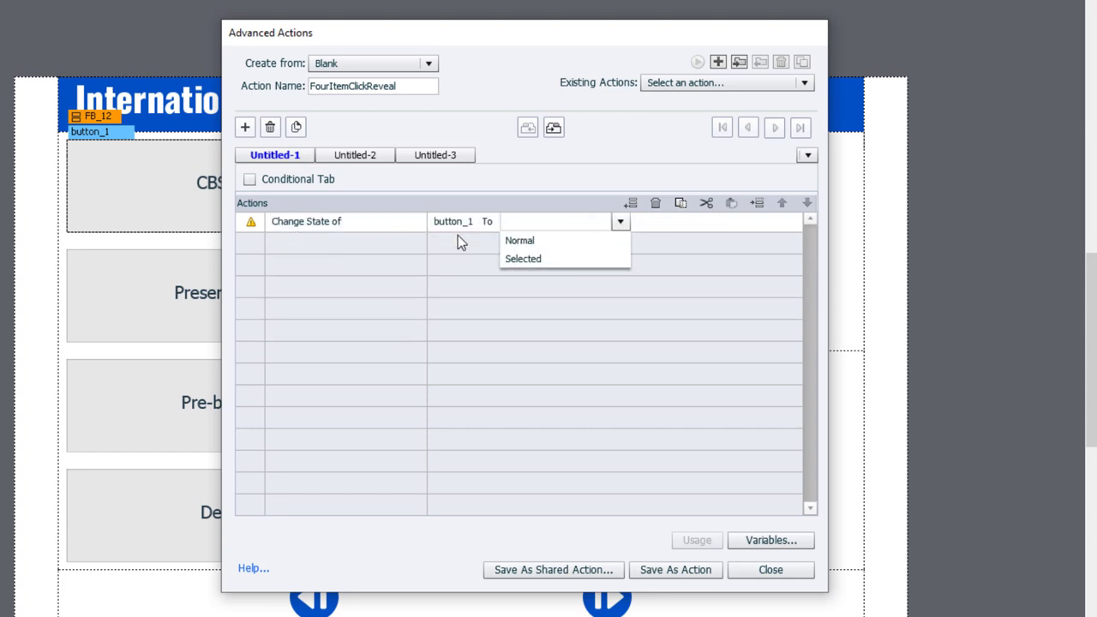
left_click(556, 258)
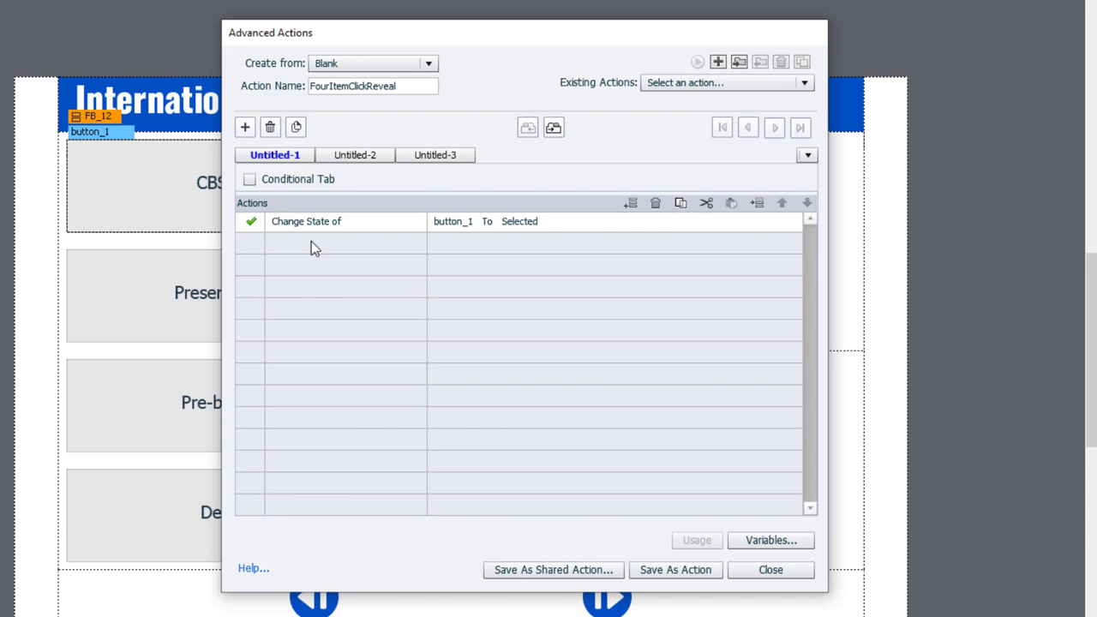
Add a second Change State of row setting button_2 to Normal.
left_click(311, 243)
left_click(311, 243)
key("c")
key("h")
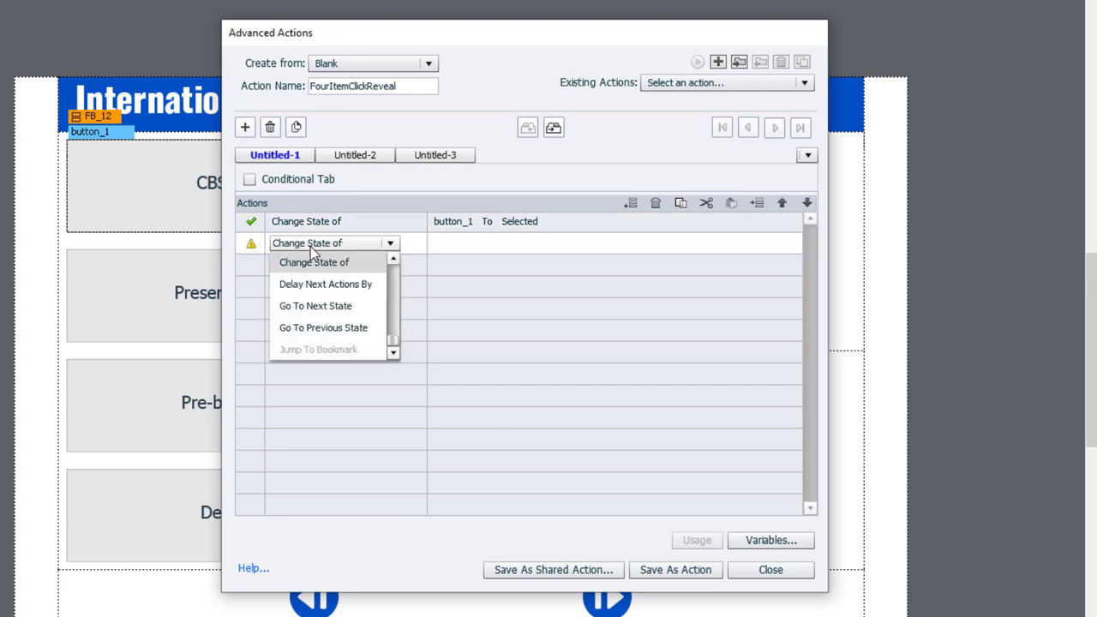
left_click(313, 262)
left_click(464, 282)
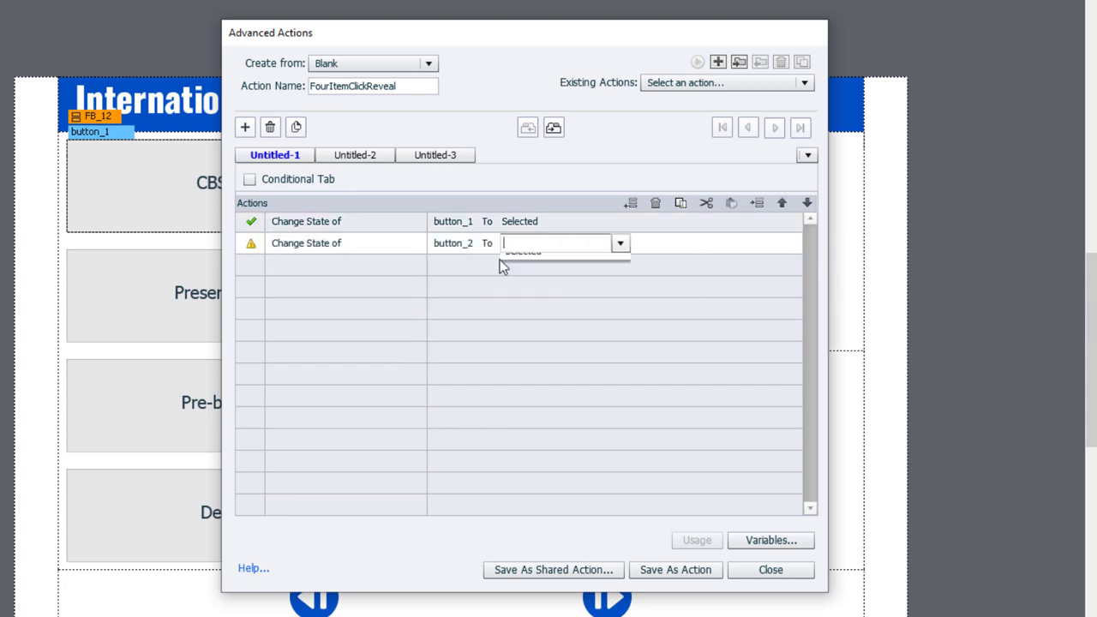
left_click(528, 258)
Add Change State of rows setting button_3 and button_4 to Normal.
left_click(309, 263)
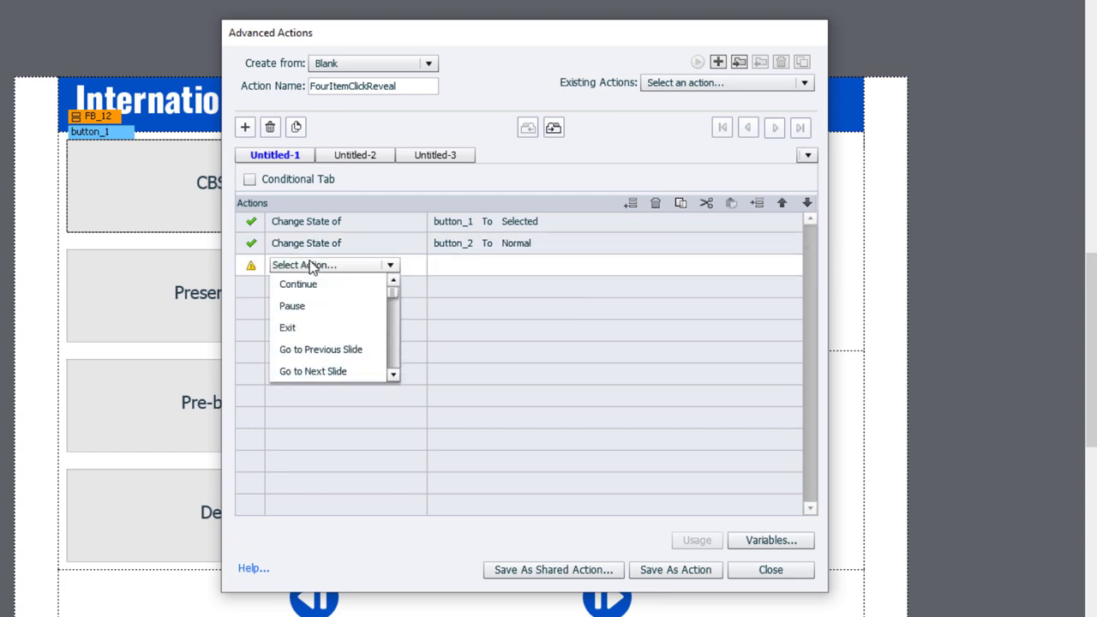
key("c")
key("h")
left_click(316, 282)
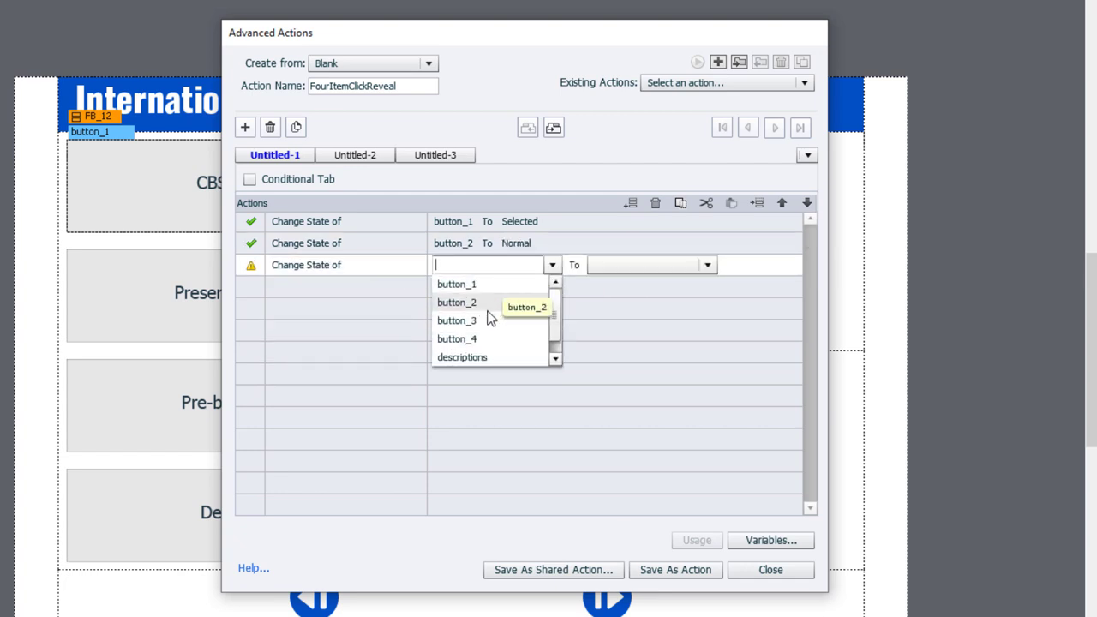
left_click(482, 318)
left_click(510, 285)
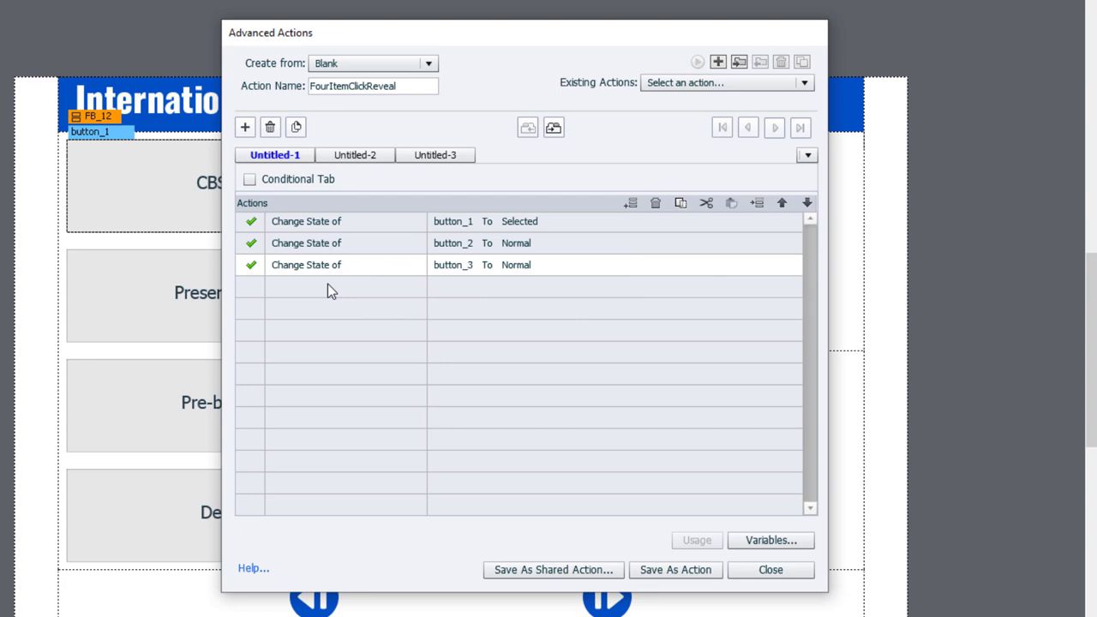
left_click(328, 286)
key("c")
key("h")
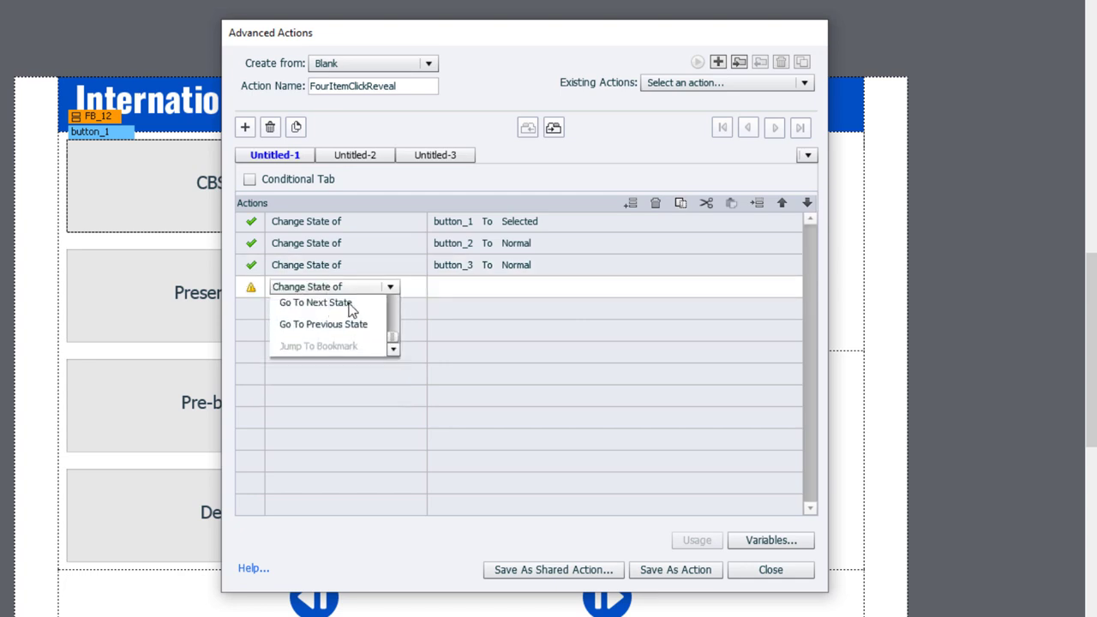
left_click(330, 305)
left_click(479, 360)
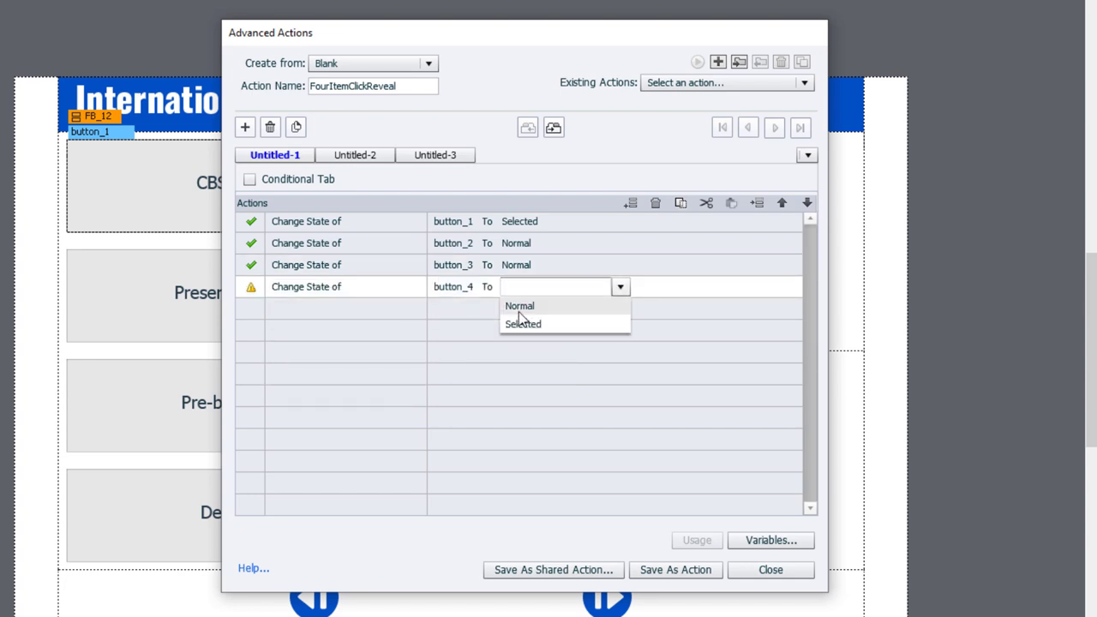
left_click(517, 303)
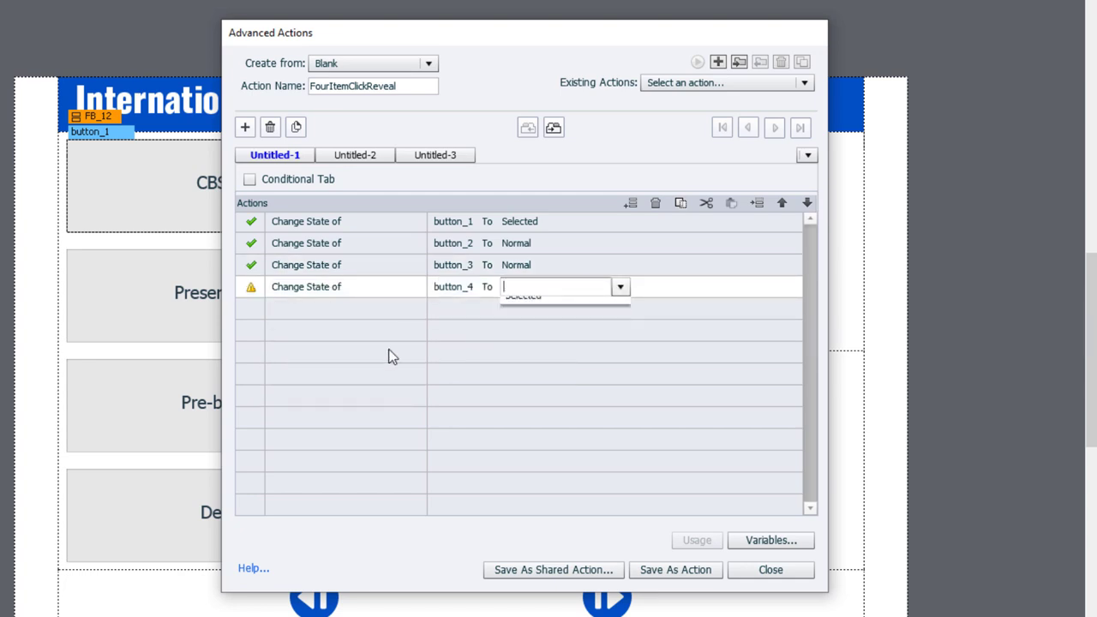
Add rows changing descriptions to step_1 and images to step1.
left_click(302, 319)
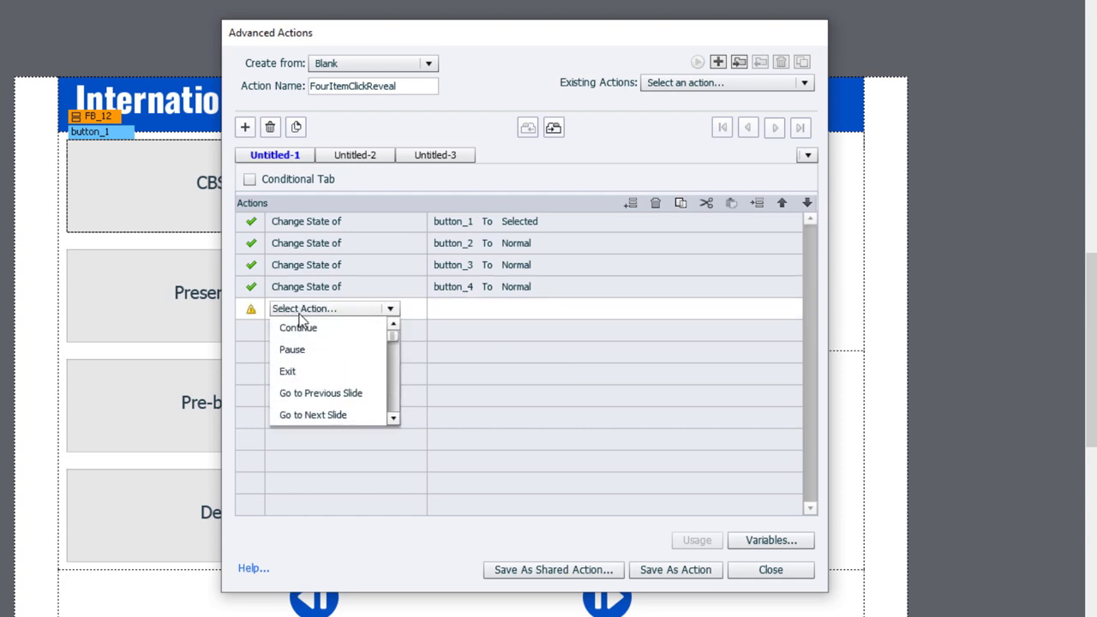
type("ch")
left_click(301, 328)
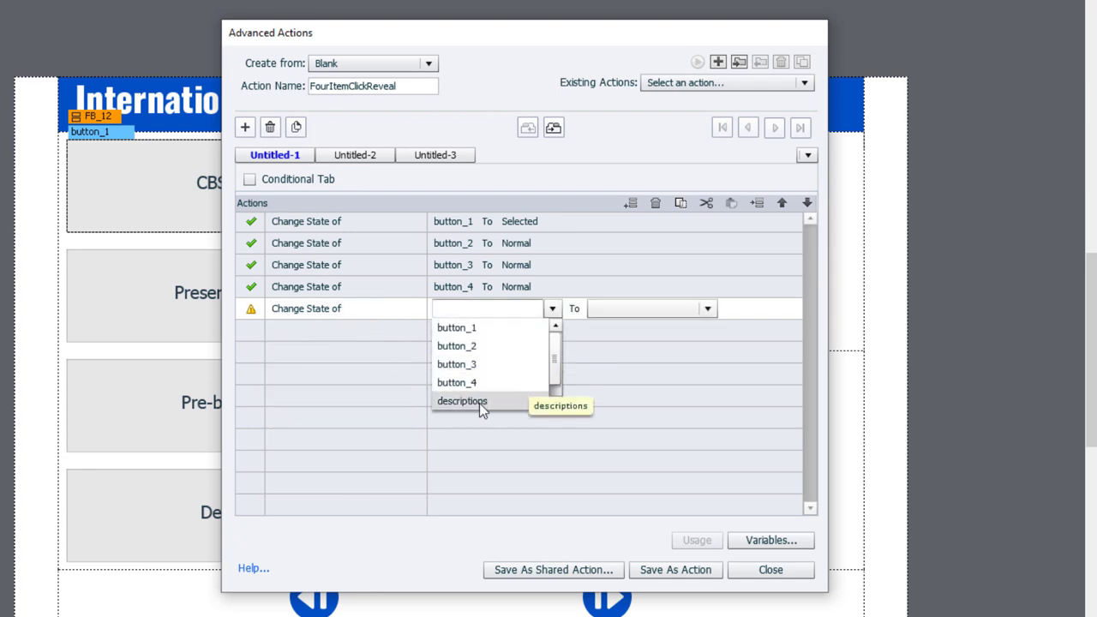
left_click(478, 403)
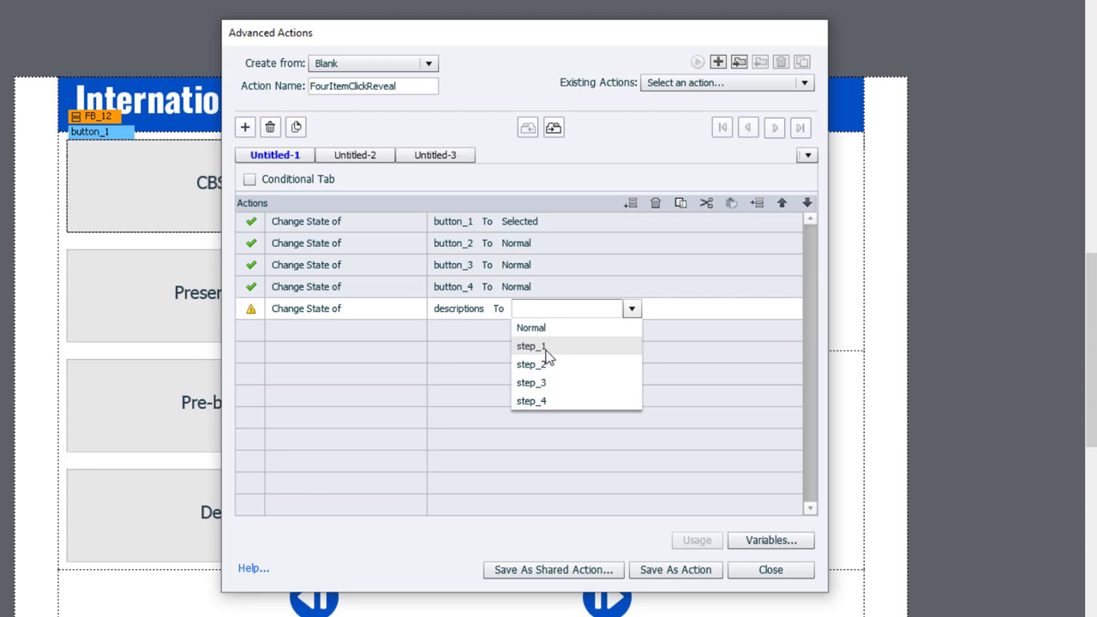
left_click(531, 346)
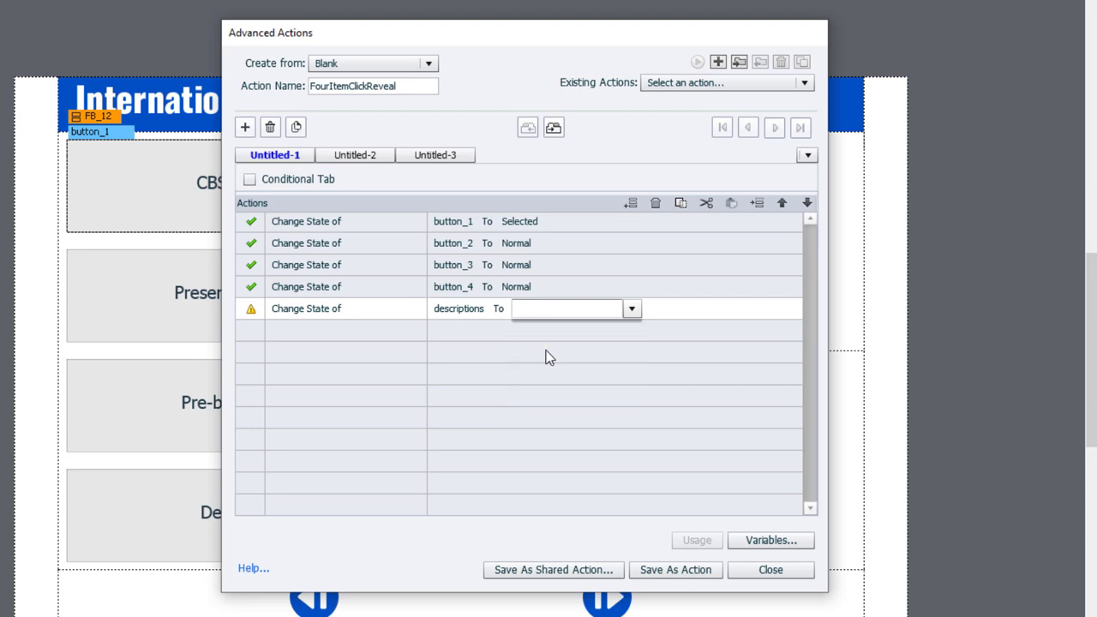
left_click(296, 334)
type("ch")
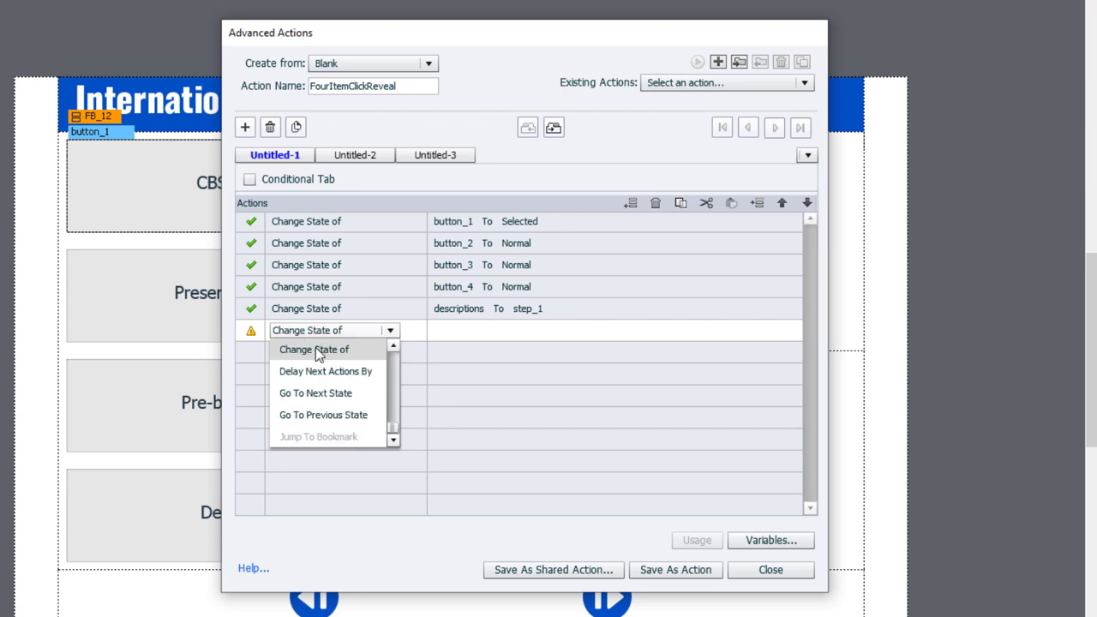
key("Return")
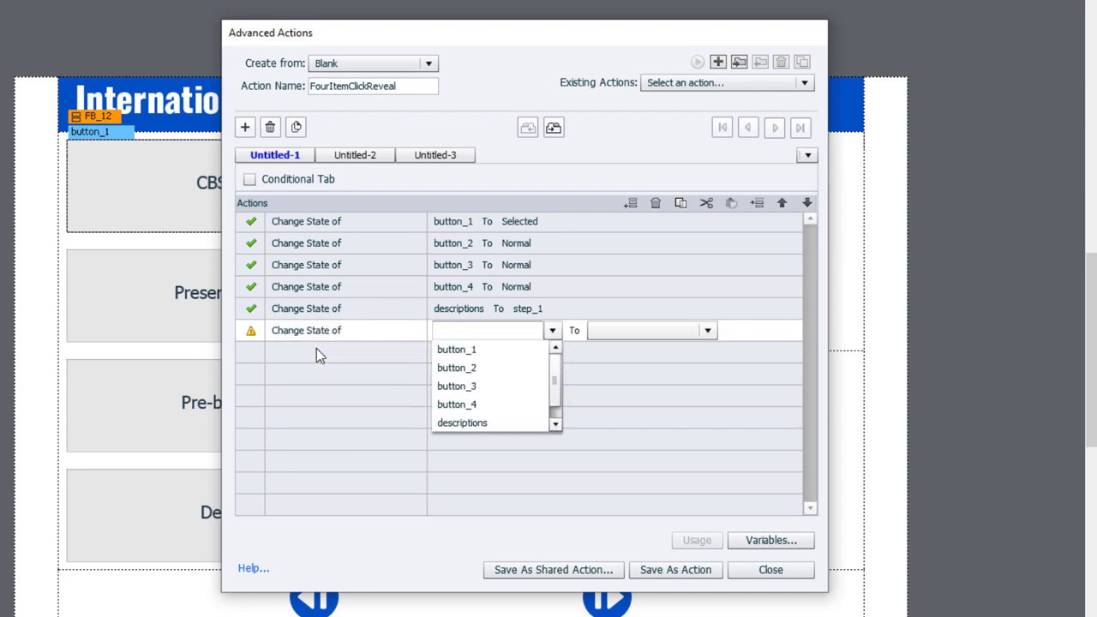
left_click(555, 422)
left_click(481, 421)
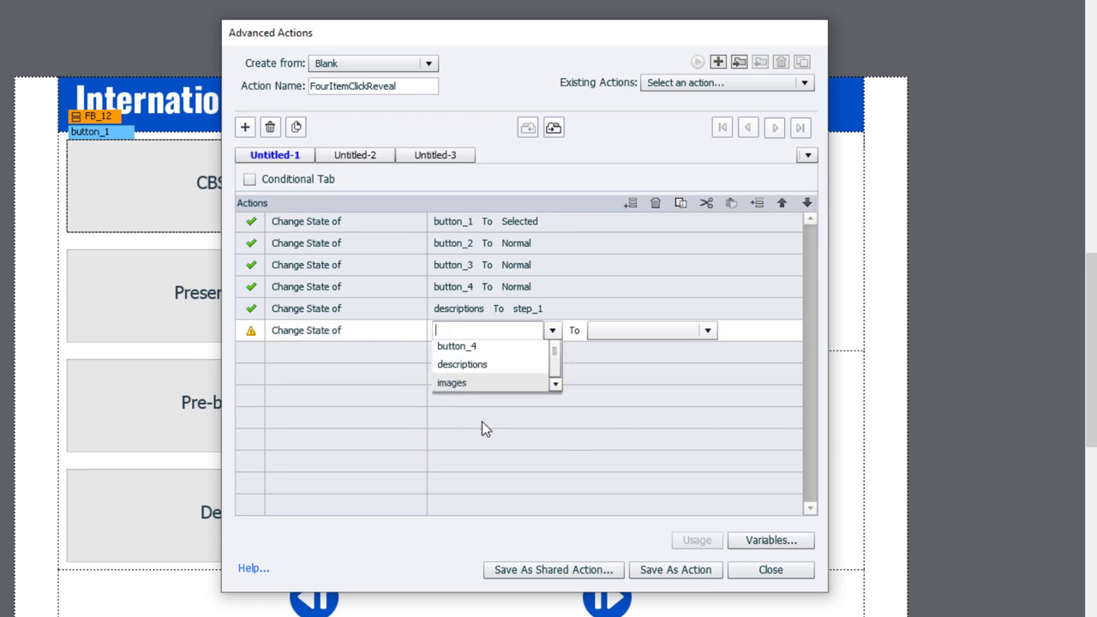
left_click(525, 369)
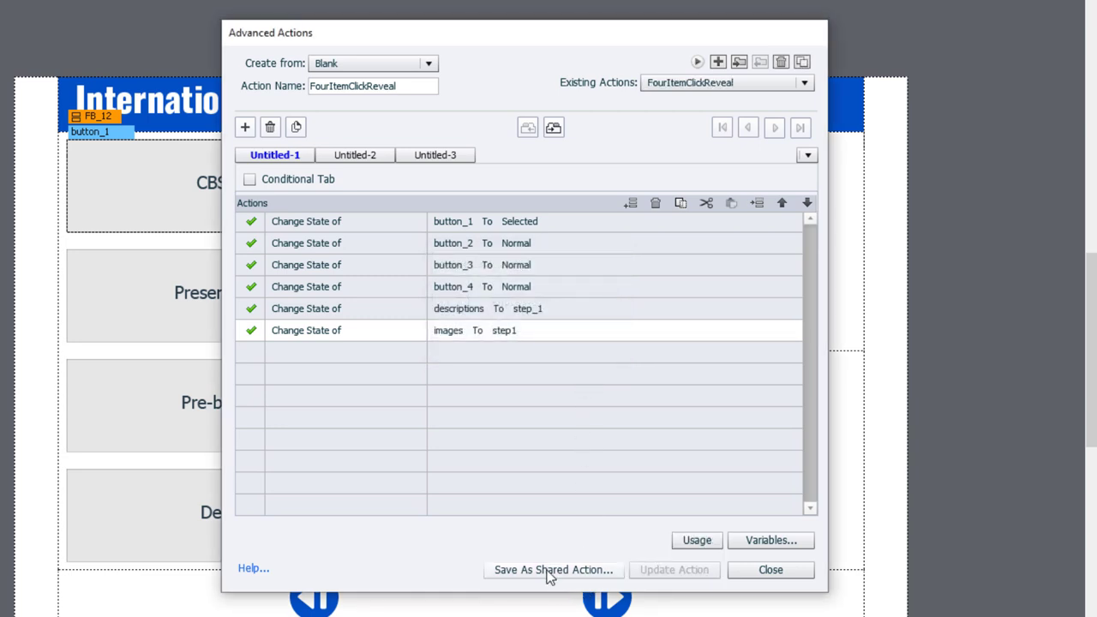
Choose Save As Shared Action for FourItemClickReveal to list its parameters.
left_click(549, 571)
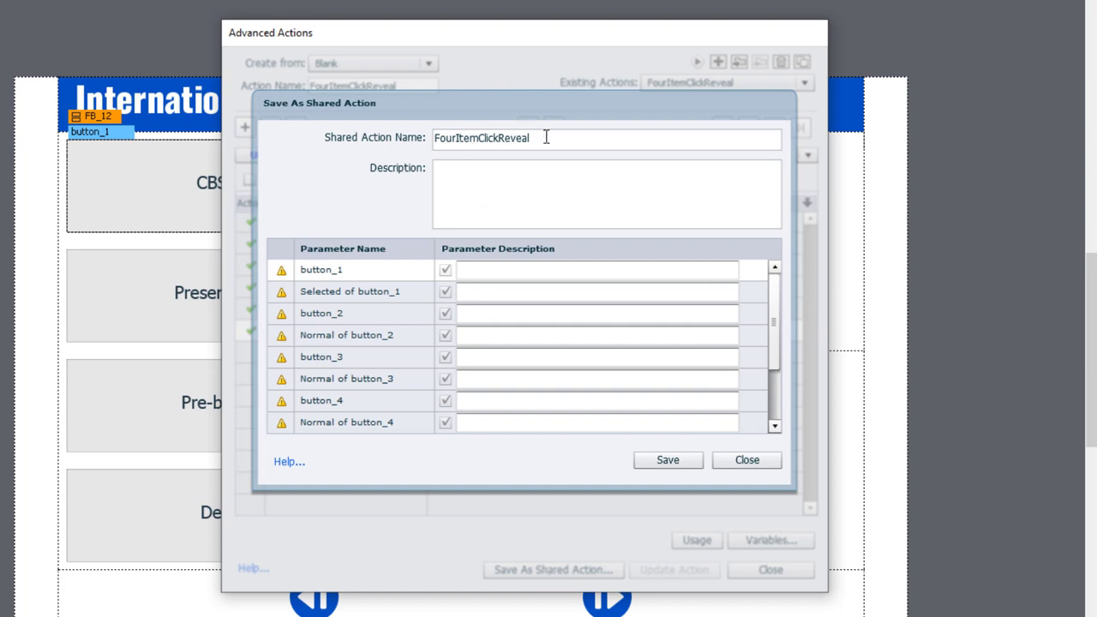
Enter 'Selected Button' as the button_1 parameter's description.
left_click(479, 182)
type("Selected Button")
Describe the button_2, button_3 and button_4 parameters as 'other button 1', pasting the repeats.
left_click(470, 314)
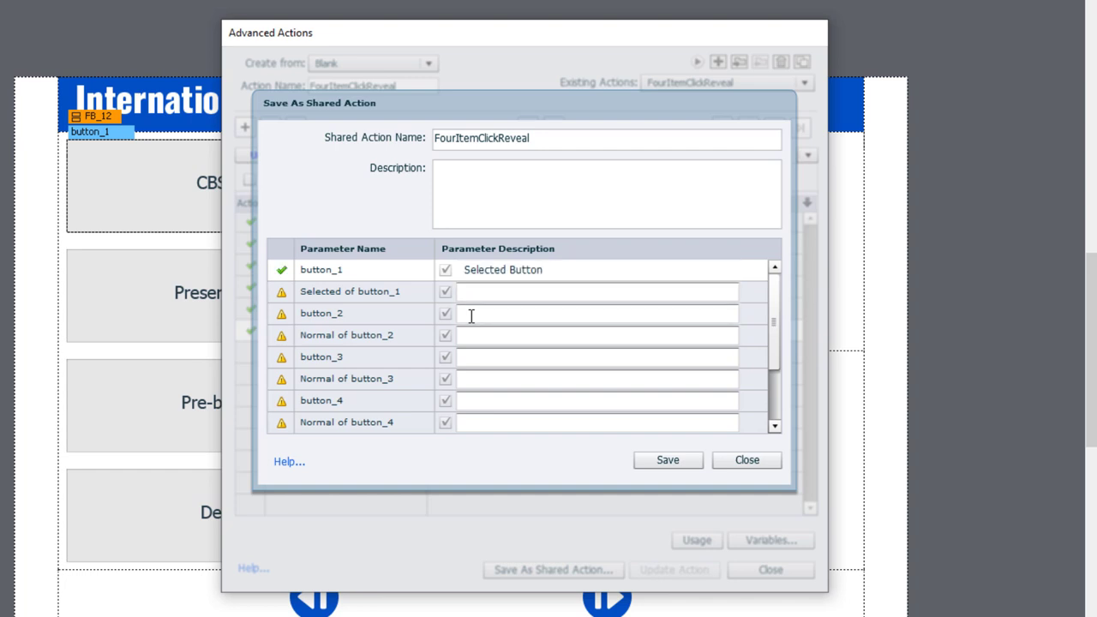
type("other button")
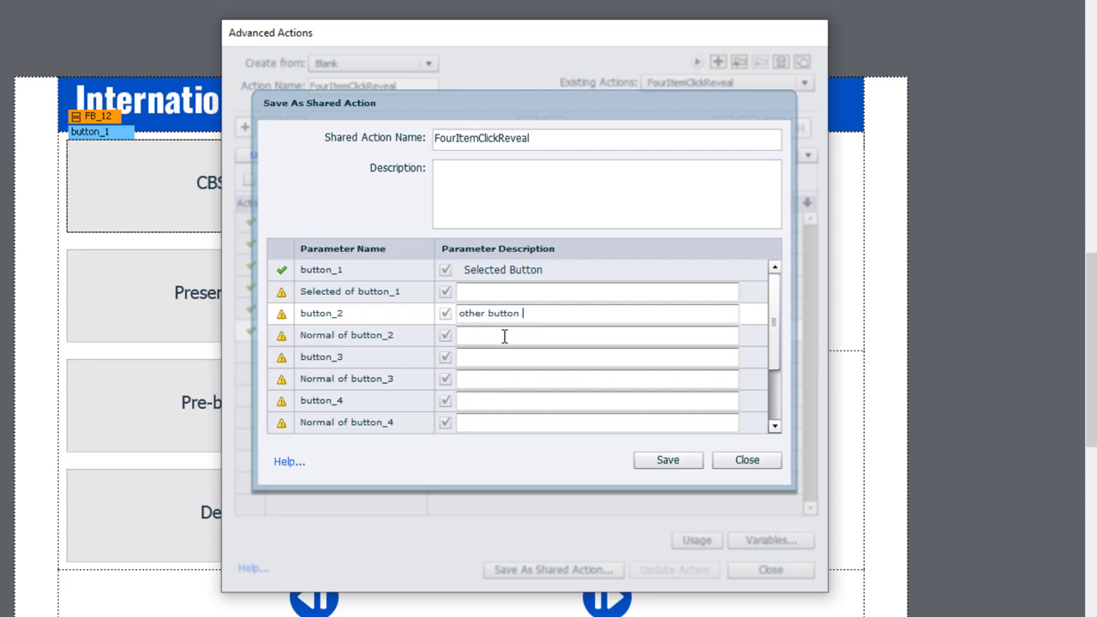
type(" 1")
key("ctrl+a")
key("ctrl+c")
left_click(477, 357)
key("ctrl+v")
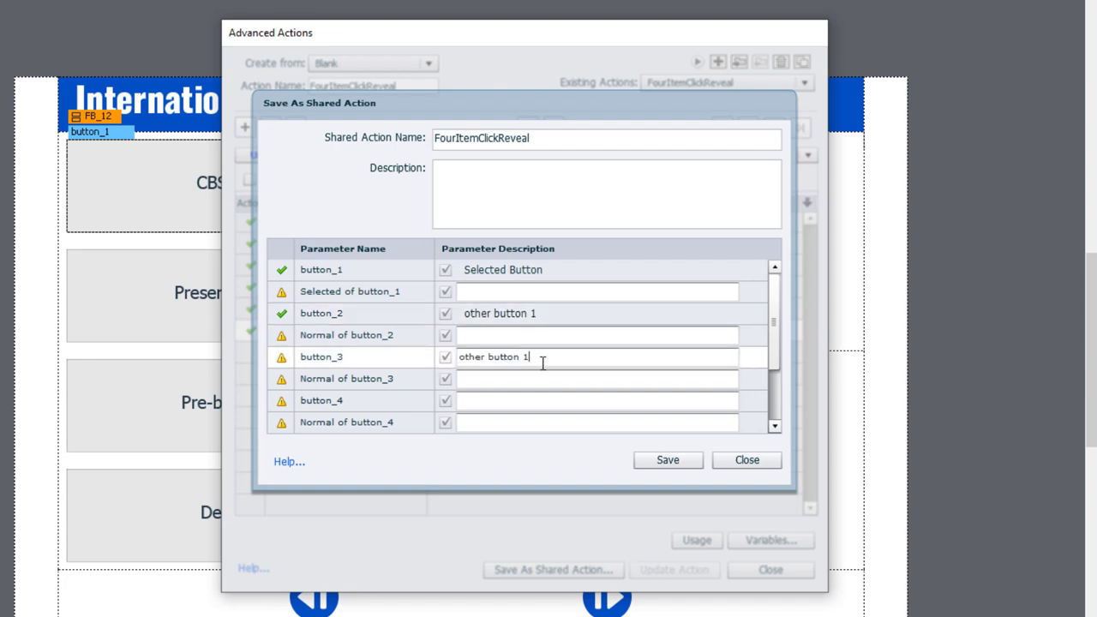
left_click(494, 400)
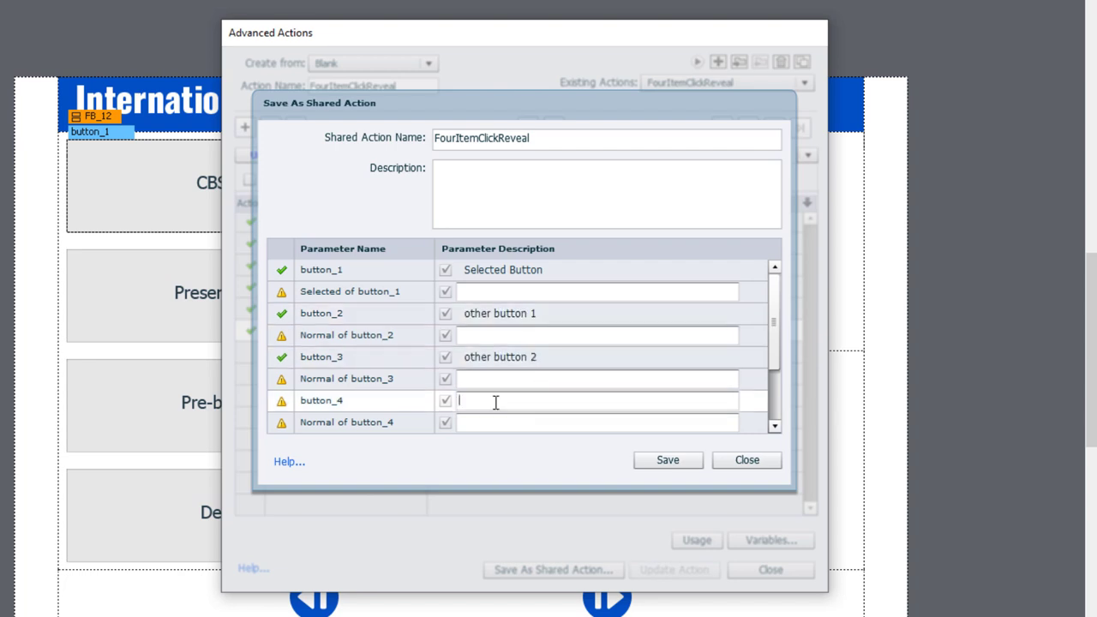
key("ctrl+v")
Describe button_1's Selected state as 'Selected stat' and the three Normal states as 'normal state'.
left_click(493, 290)
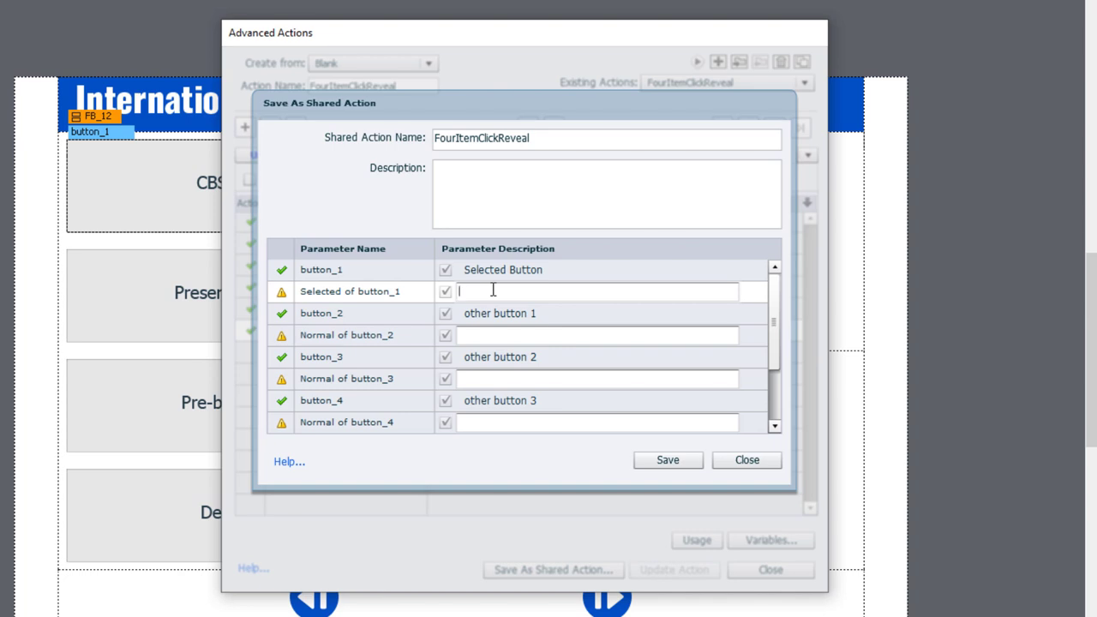
type("Selected state")
left_click(489, 335)
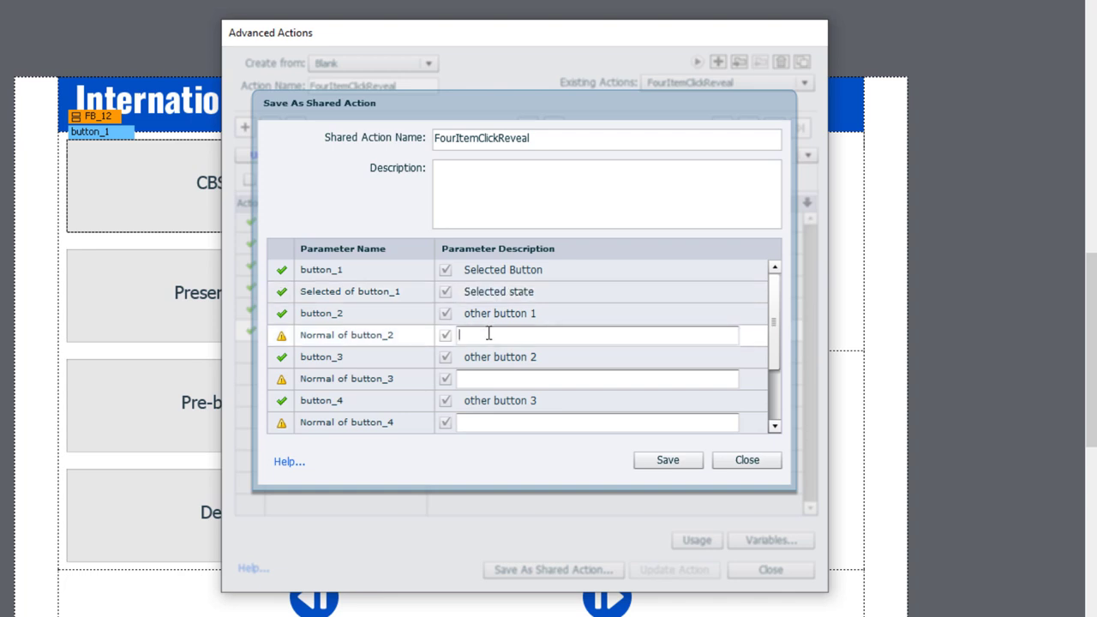
type("normal state")
key("ctrl+a")
key("ctrl+c")
left_click(531, 376)
key("ctrl+v")
left_click(516, 422)
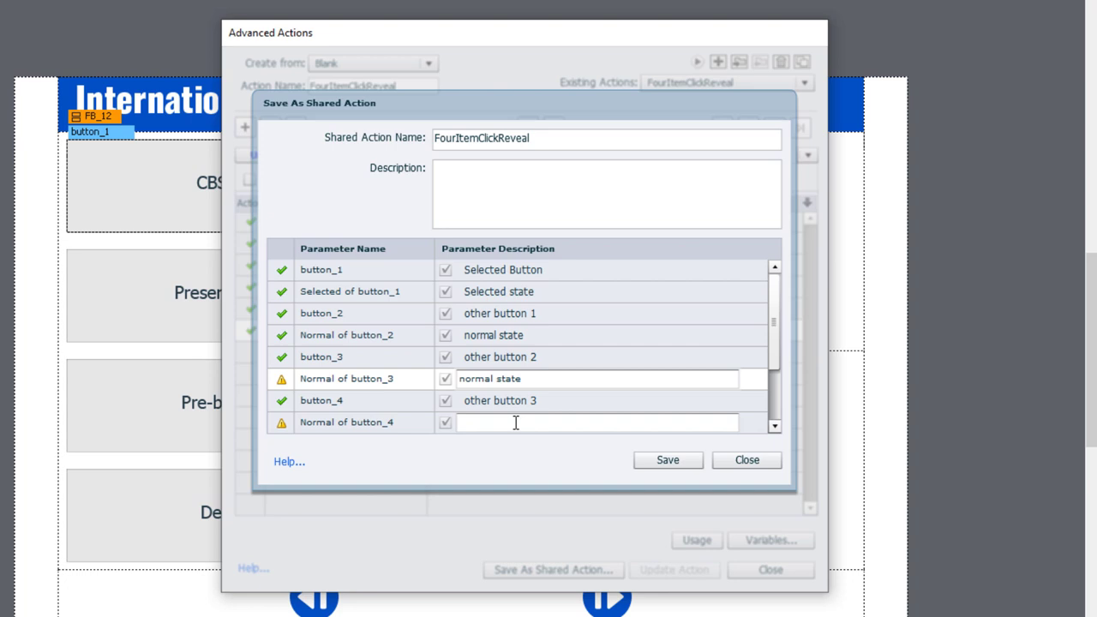
key("ctrl+v")
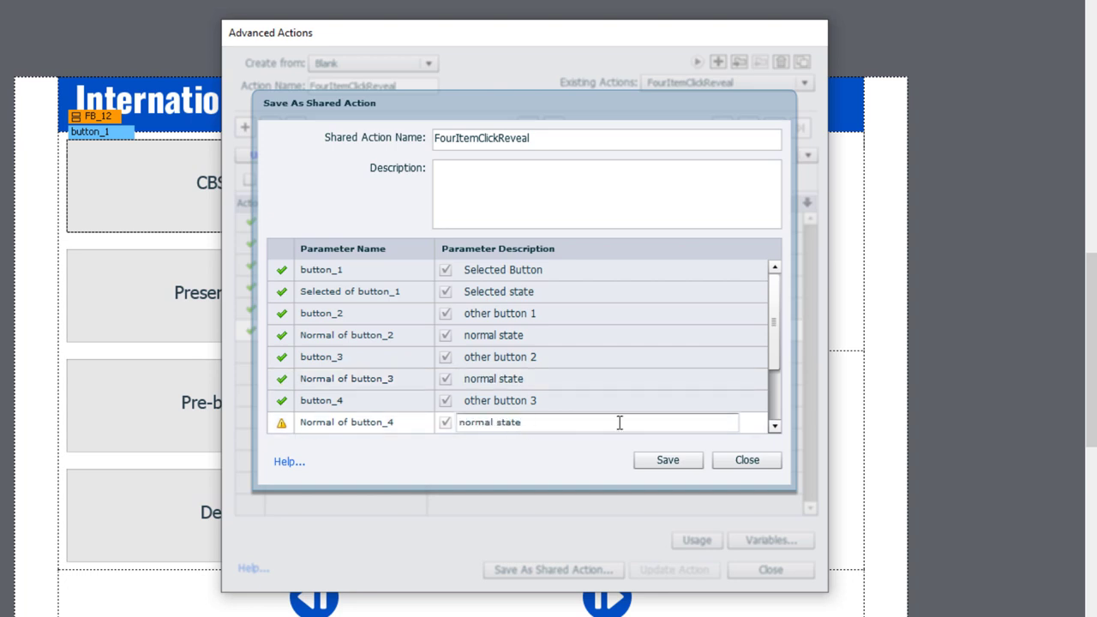
left_click_drag(774, 314, 779, 391)
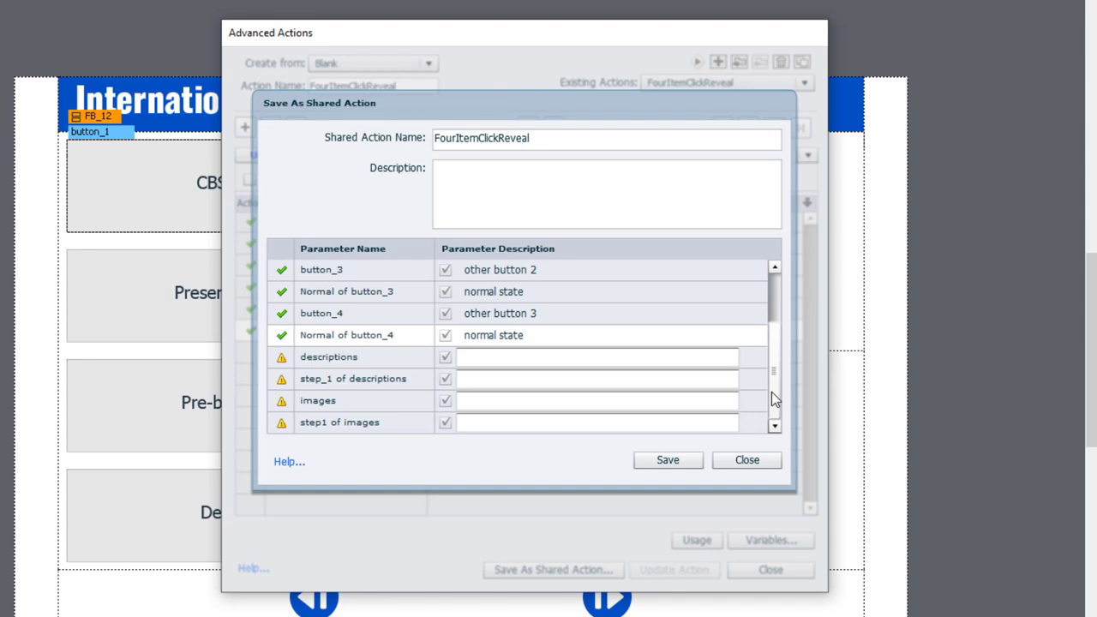
Describe descriptions, images, and their states as 'selected state for descriptions' and 'selected state for images'.
left_click(509, 357)
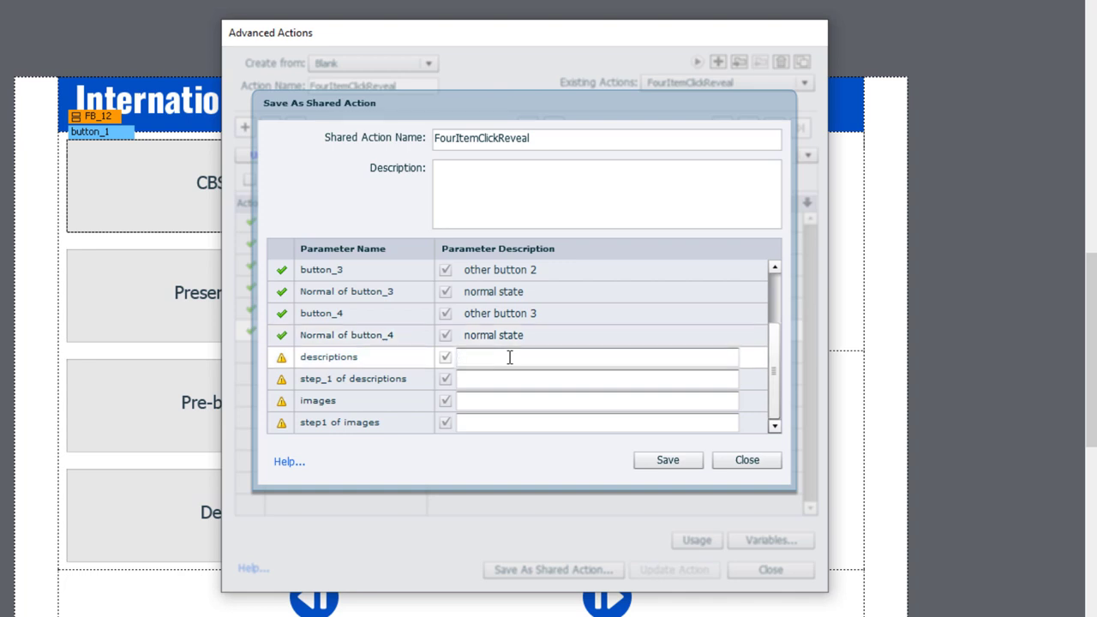
type("descriptions")
left_click(477, 403)
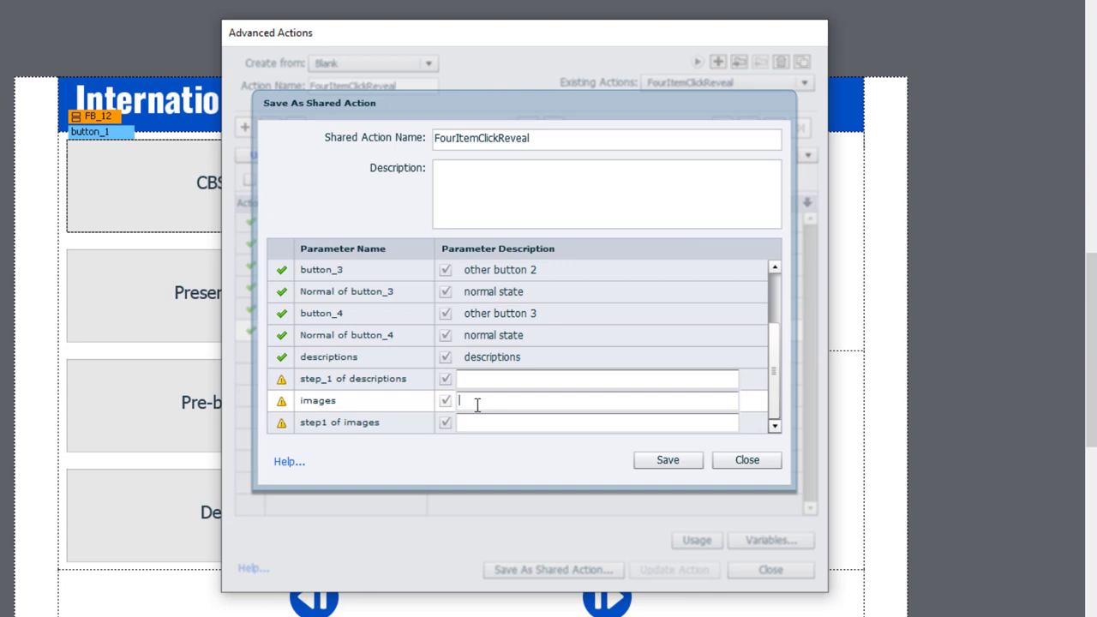
type("images")
key("Return")
left_click(511, 380)
type("sele")
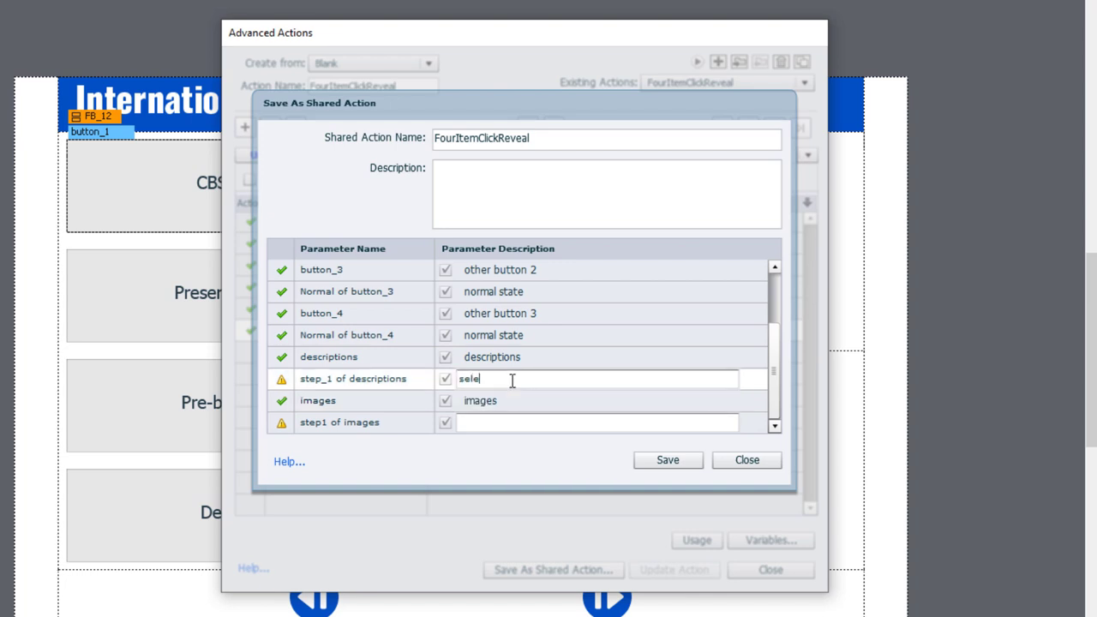
type("cted state for")
type(" description")
type("s")
left_click(511, 422)
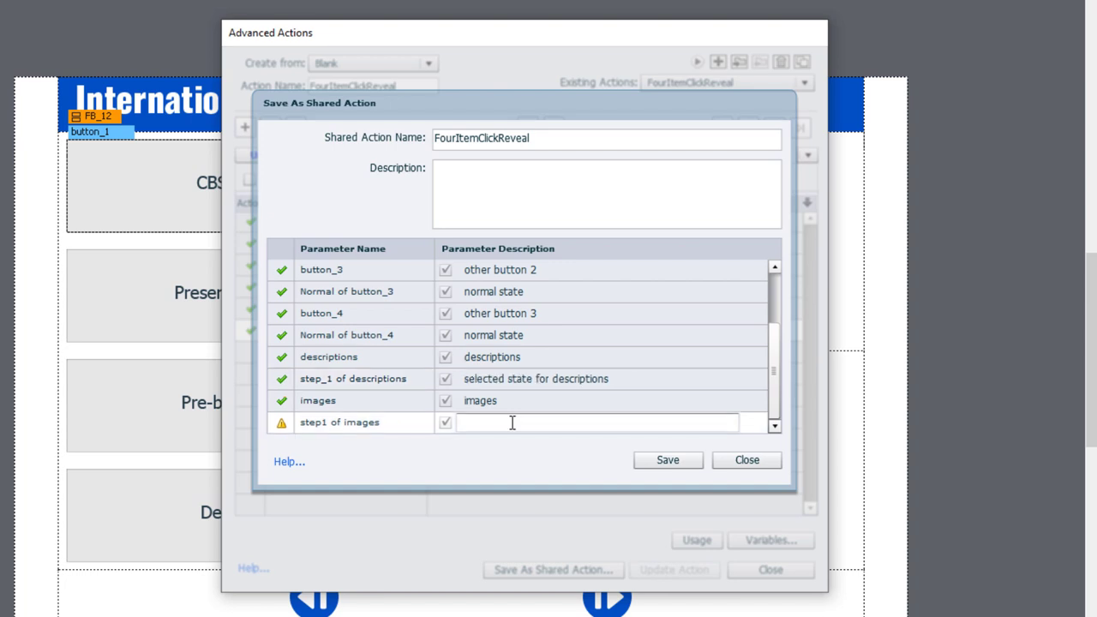
type("selected state for images")
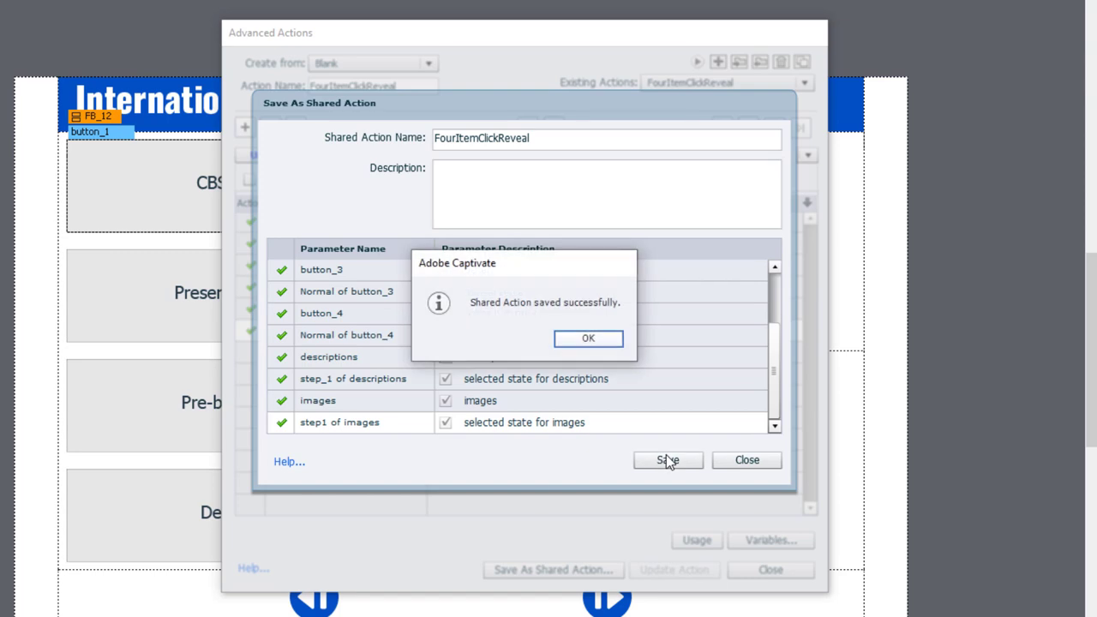
Close Advanced Actions, set On Success to Execute Shared Action FourItemClickReveal, and open its parameters.
left_click(600, 350)
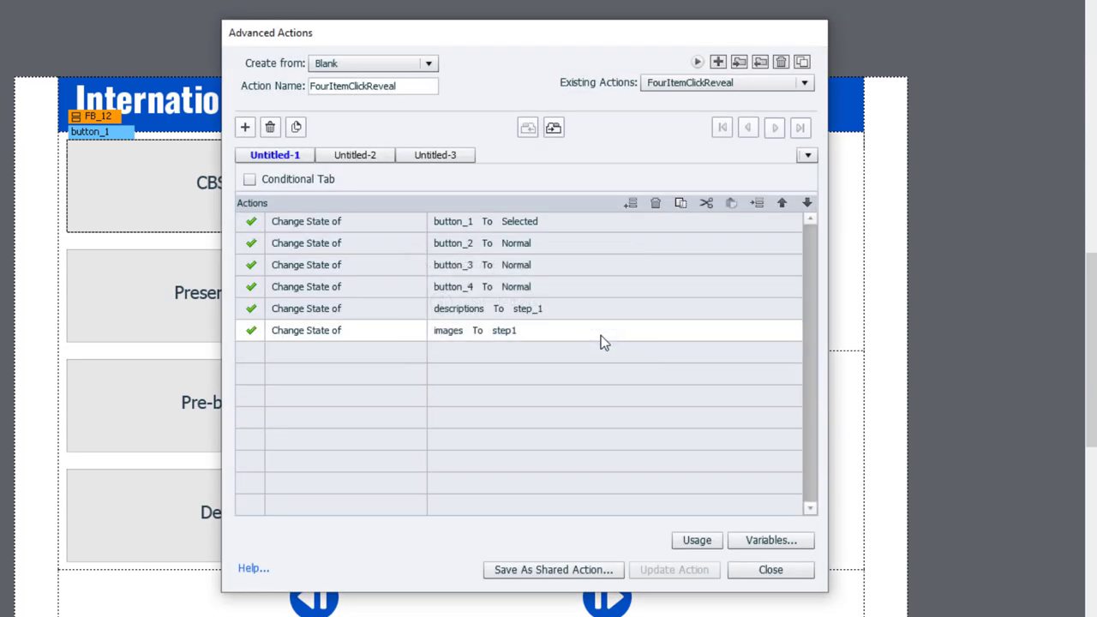
left_click(776, 571)
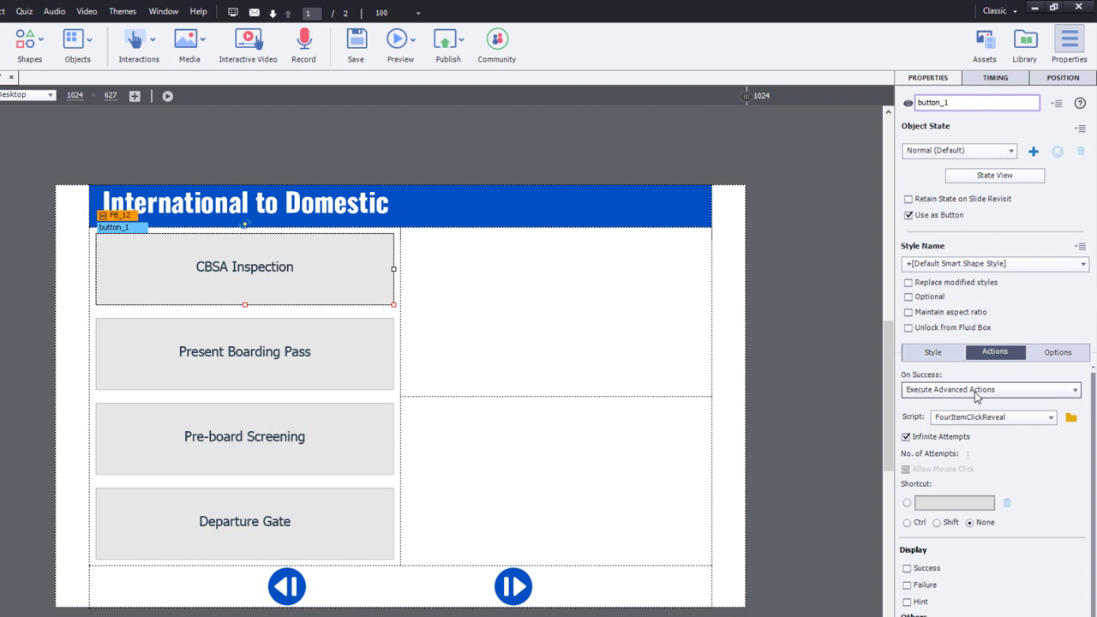
left_click(976, 393)
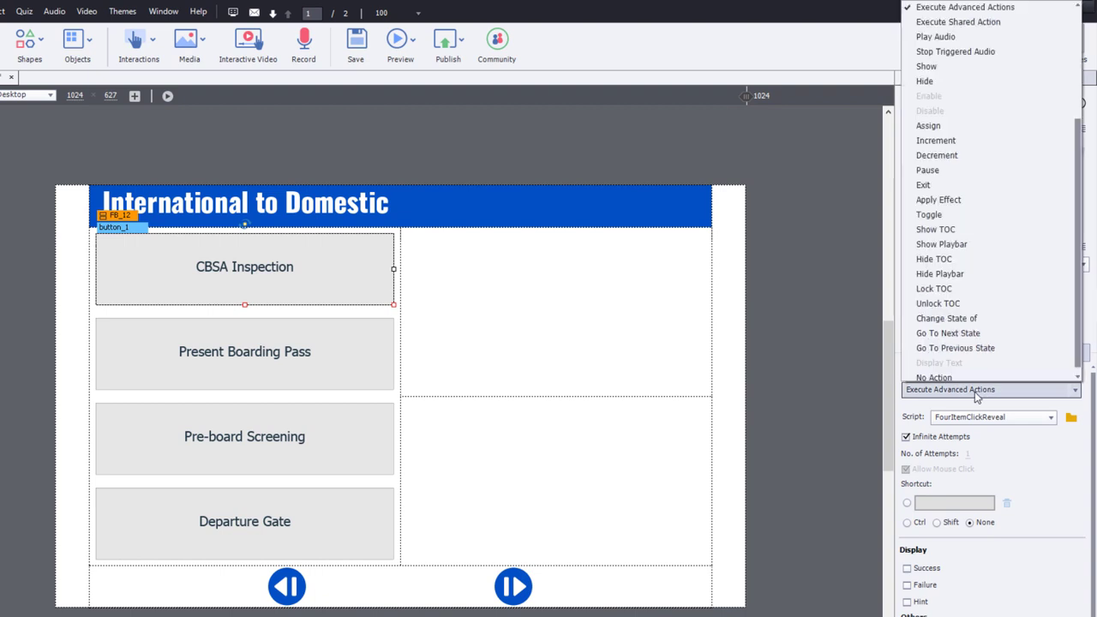
left_click(957, 22)
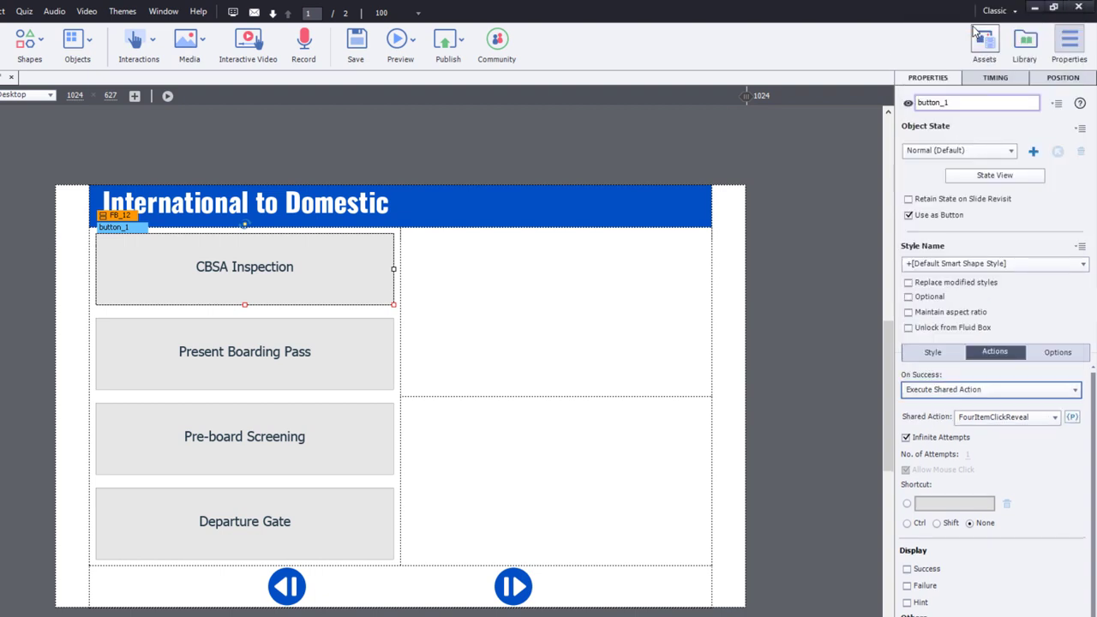
left_click(1071, 418)
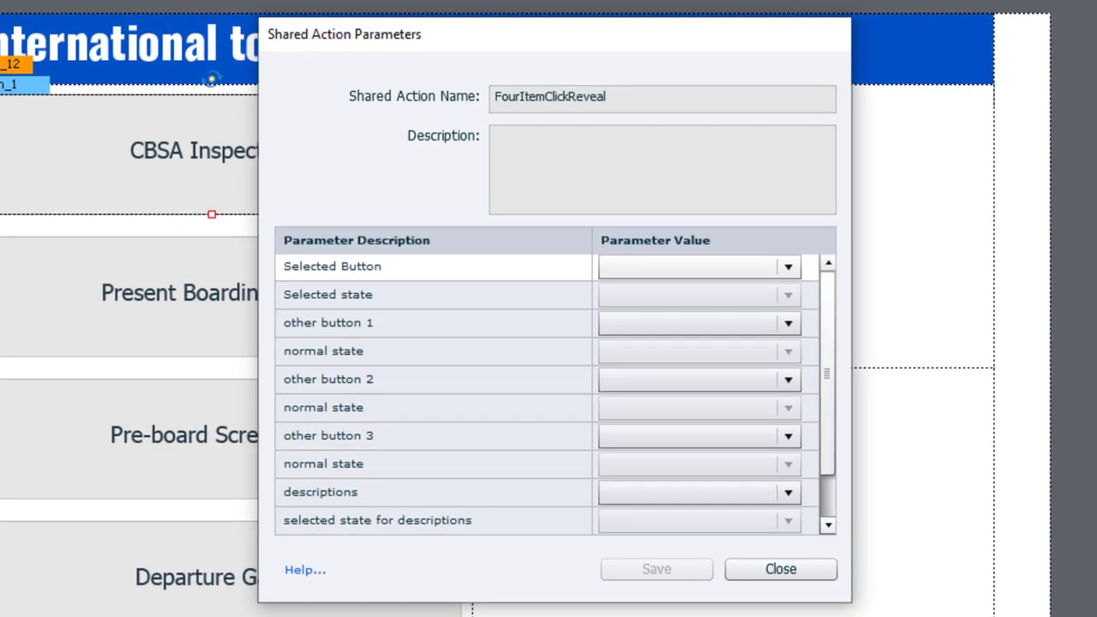
Map Selected Button to button_1 and the three other buttons to button_2, button_3, button_4.
left_click(692, 269)
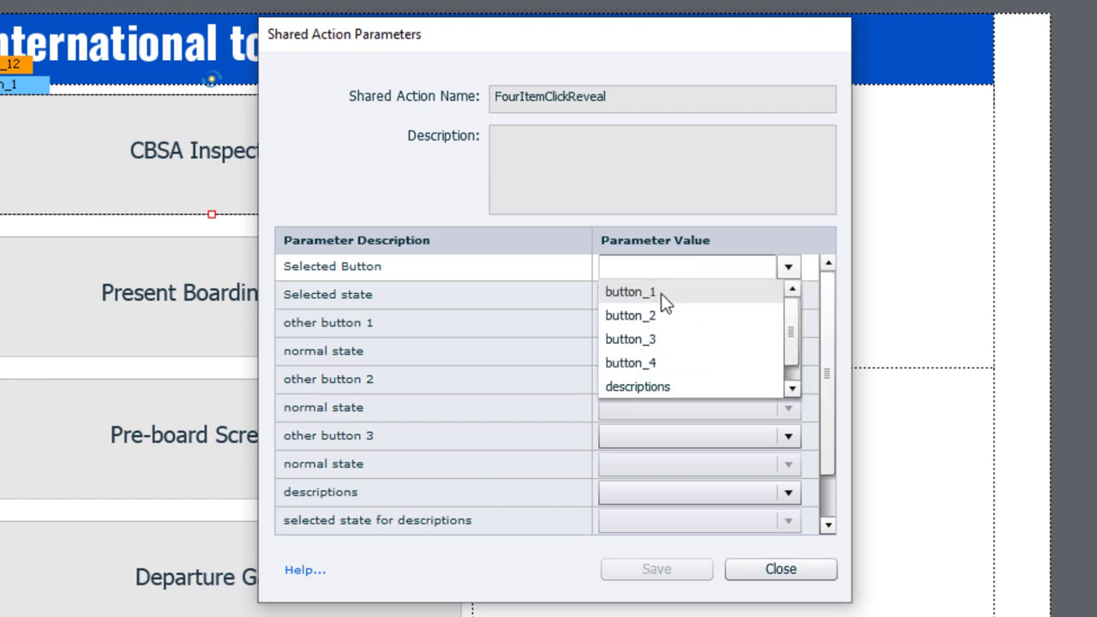
left_click(660, 293)
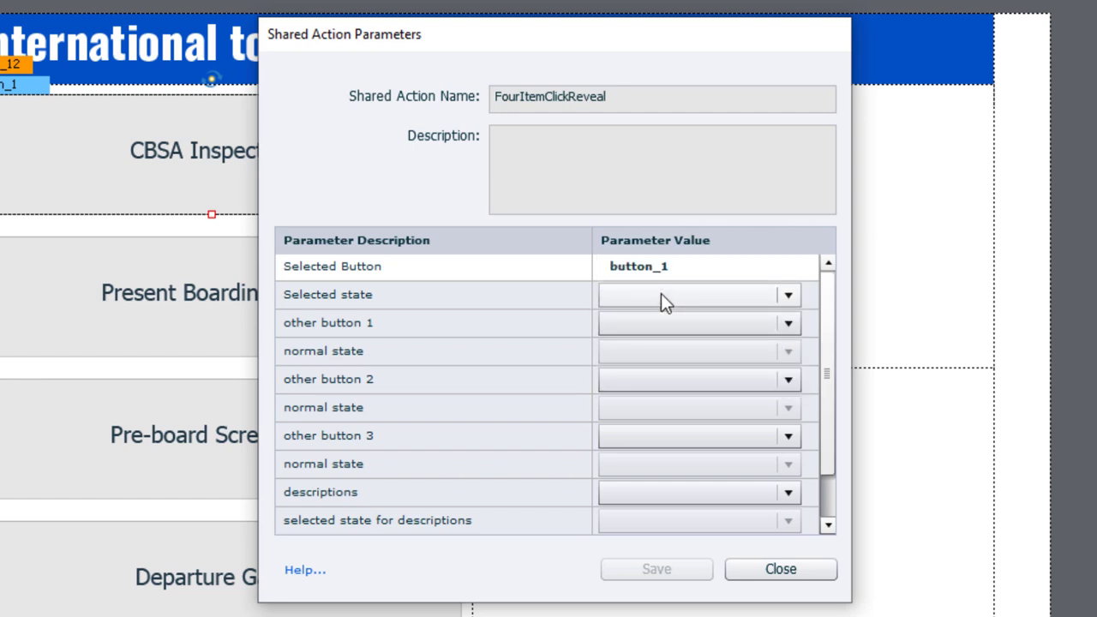
left_click(649, 331)
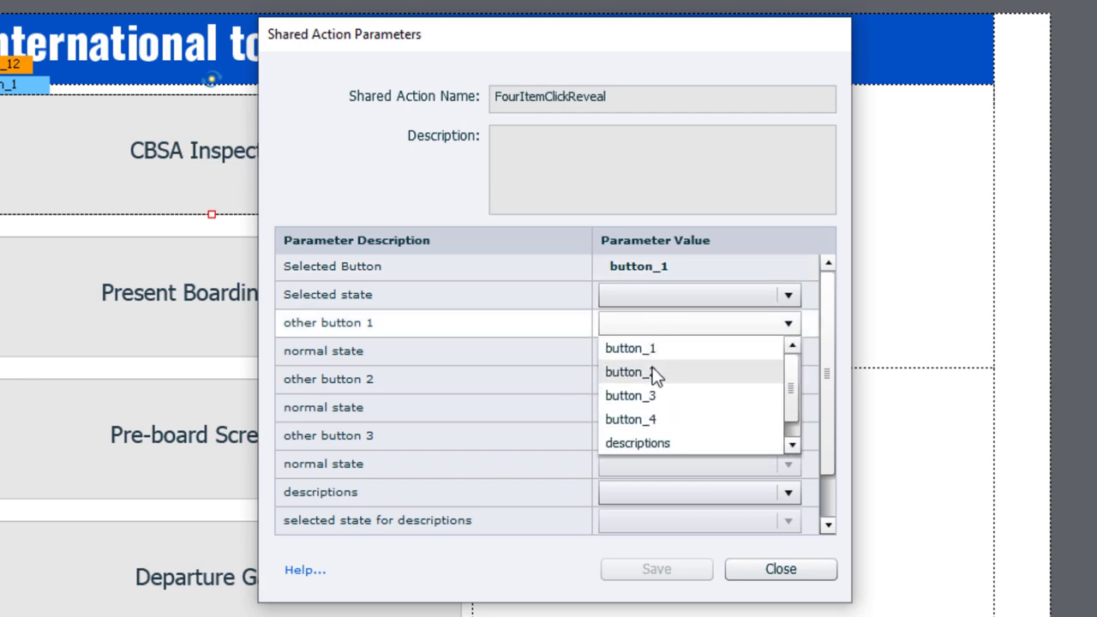
left_click(656, 372)
left_click(656, 382)
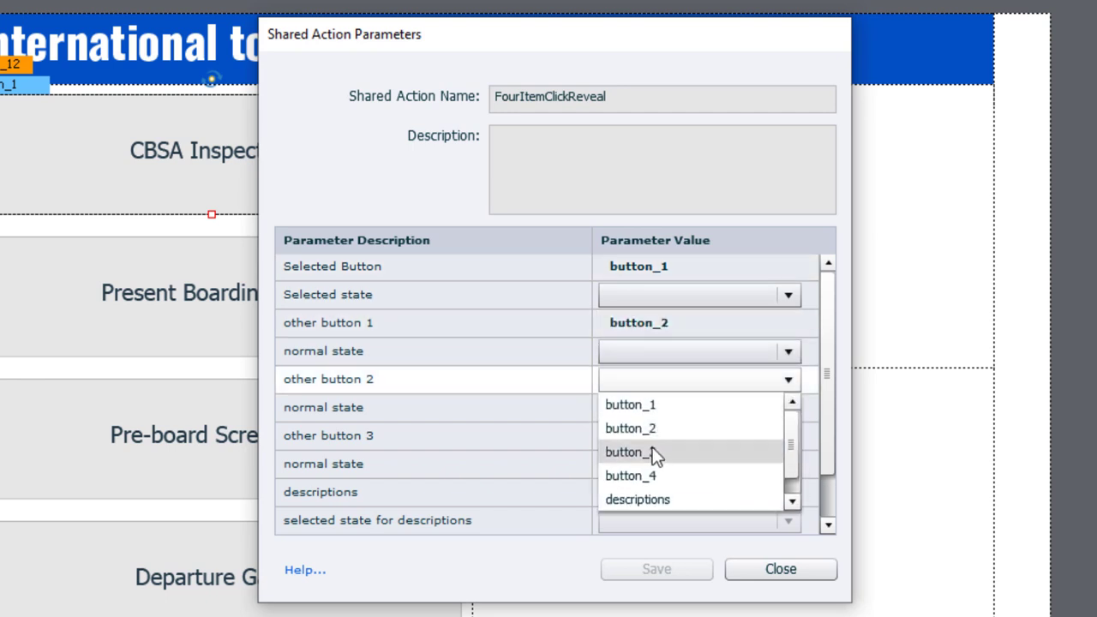
left_click(656, 453)
left_click(654, 436)
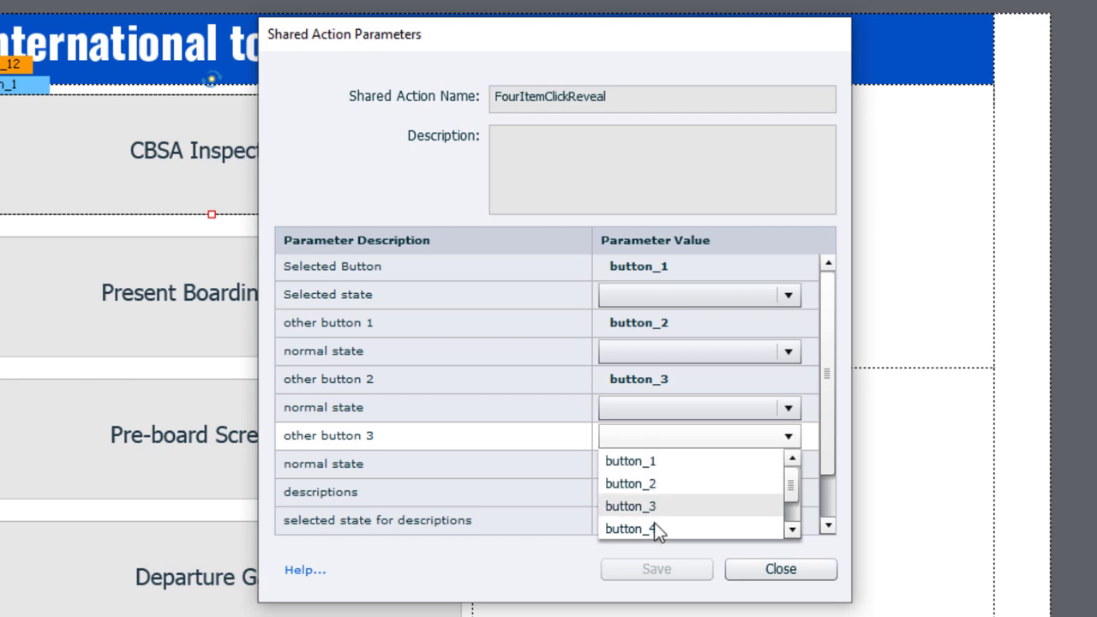
left_click(652, 536)
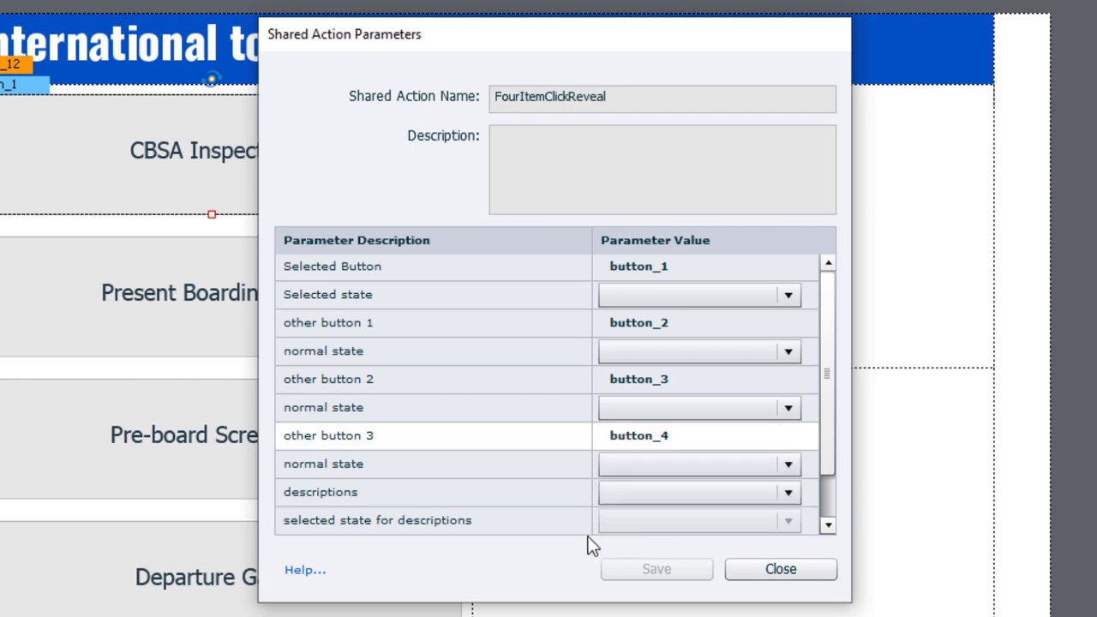
Set the selected button's state to Selected and buttons 2–4 to Normal.
left_click(685, 295)
left_click(657, 350)
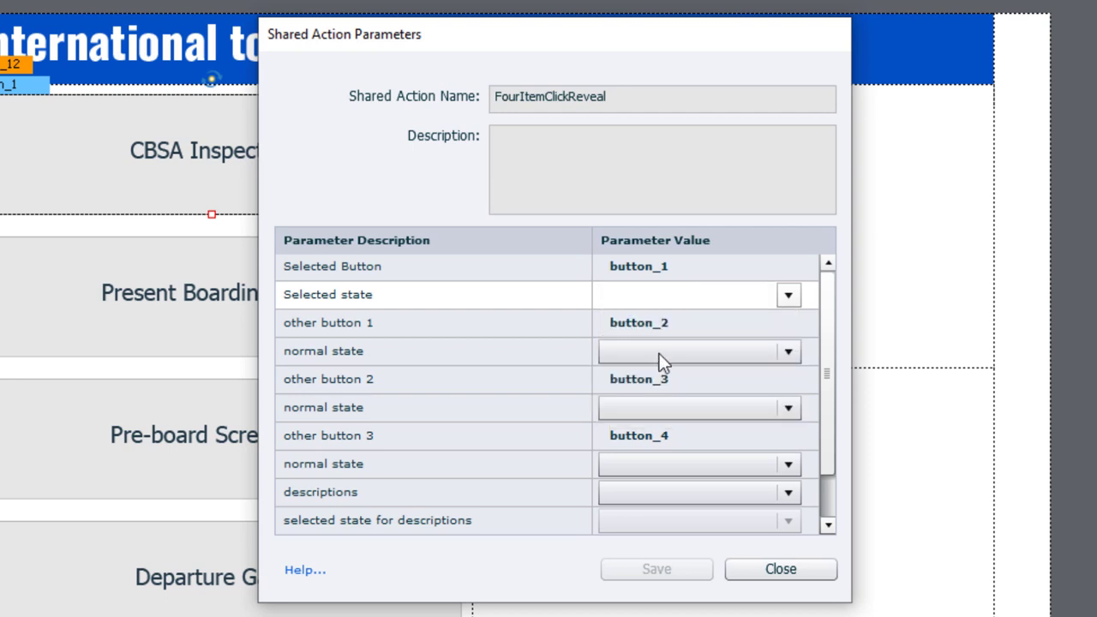
left_click(668, 354)
left_click(668, 377)
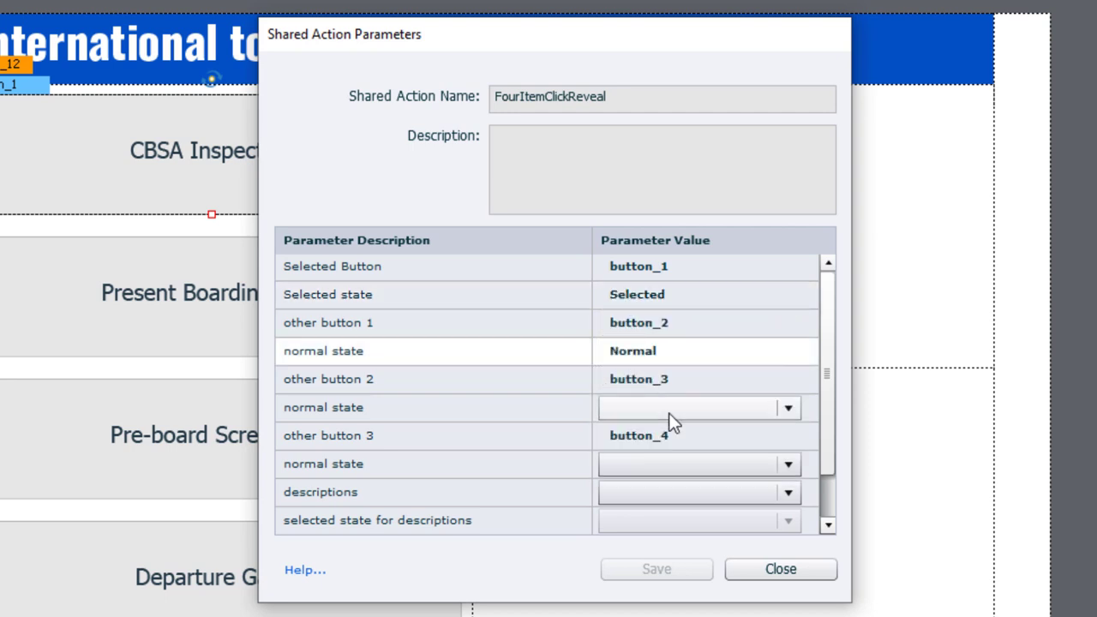
left_click(669, 410)
left_click(655, 431)
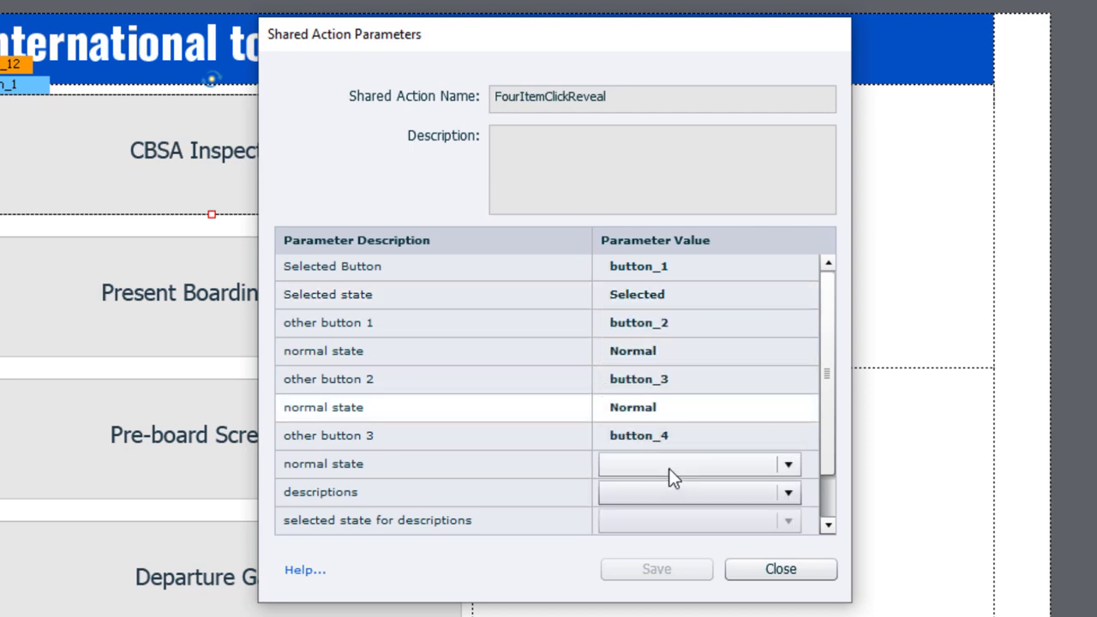
left_click(670, 471)
left_click(668, 490)
Assign descriptions with step_1 and images with step1, then save the parameters.
scroll(836, 506, "down", 2)
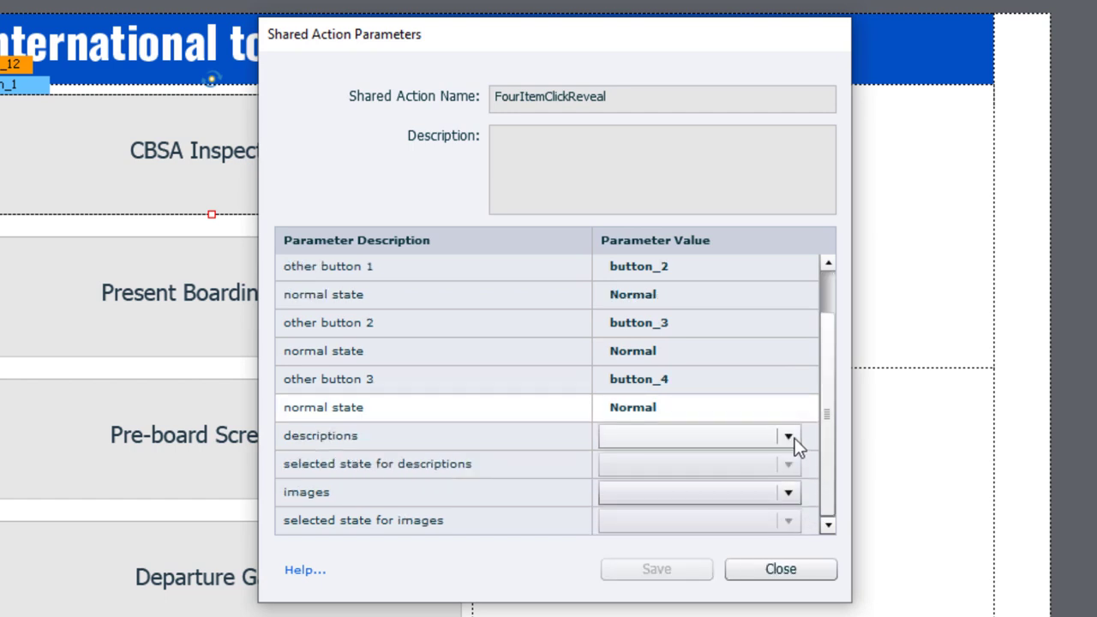
left_click(717, 436)
scroll(719, 477, "down", 1)
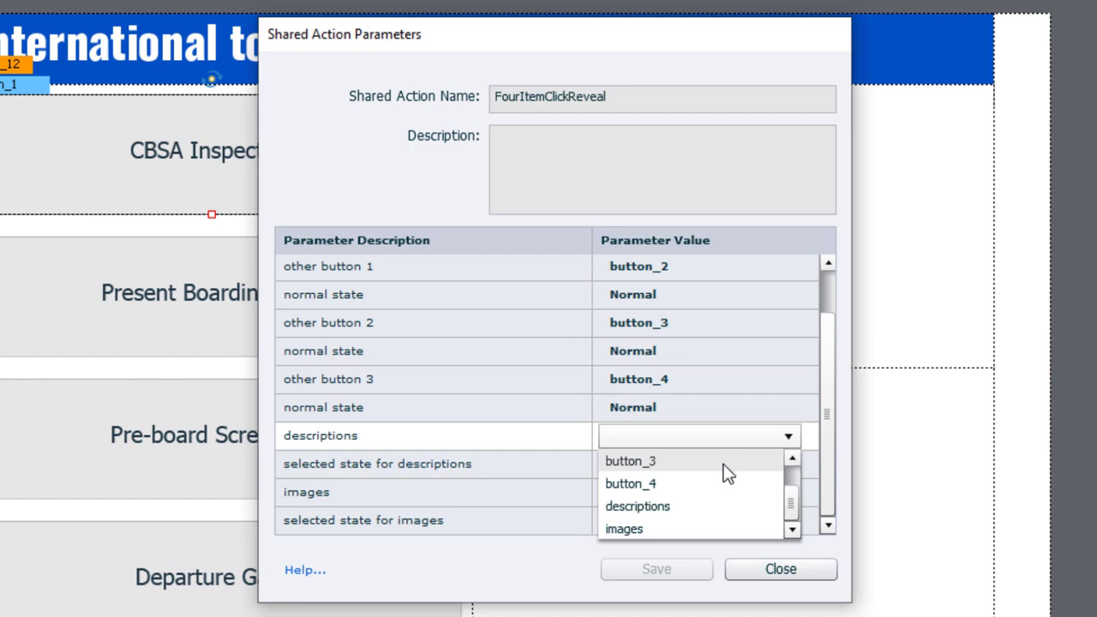
left_click(673, 506)
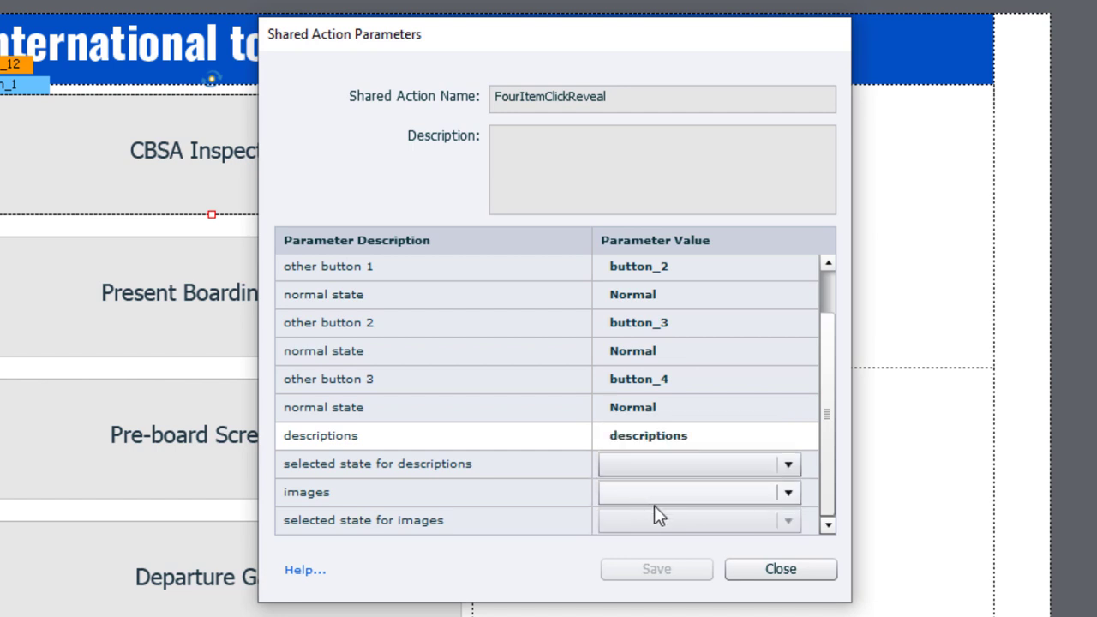
left_click(667, 491)
scroll(656, 446, "down", 1)
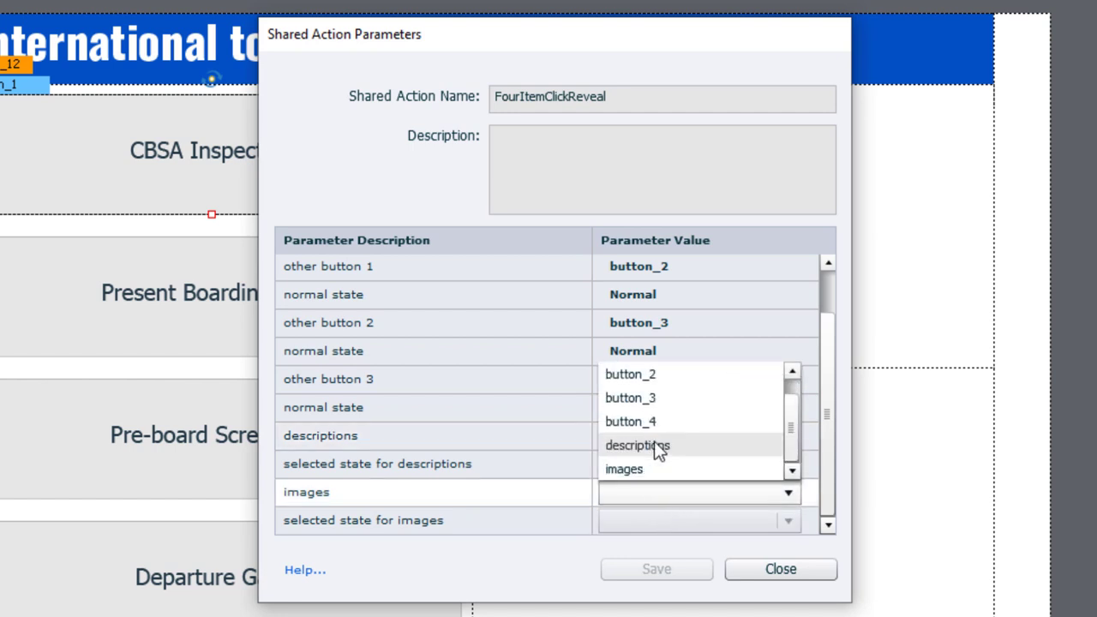
left_click(673, 472)
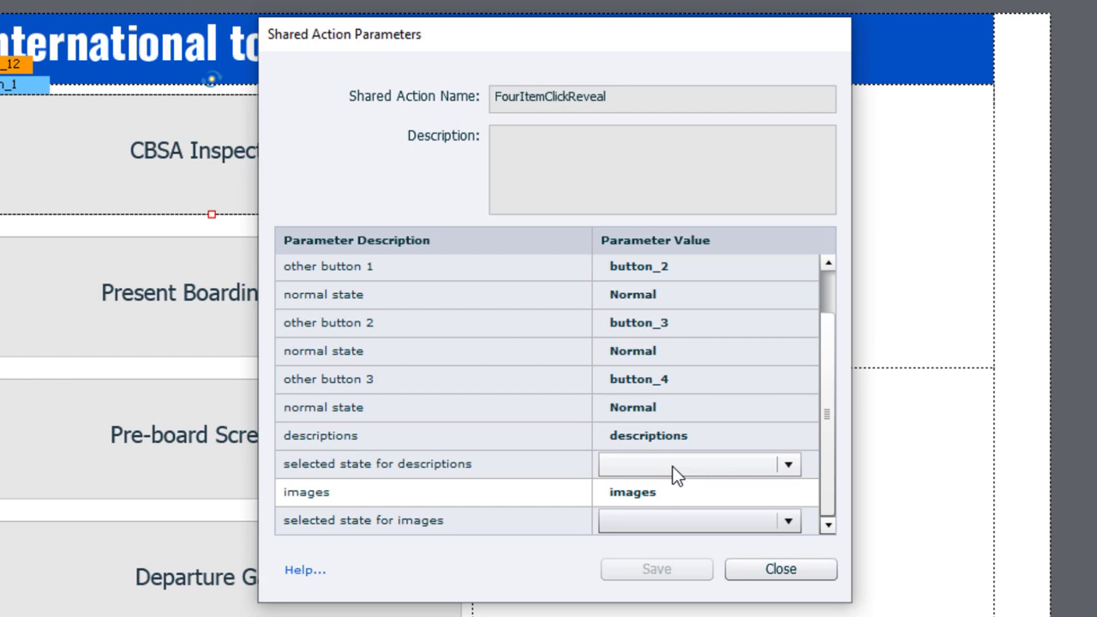
left_click(671, 467)
left_click(670, 515)
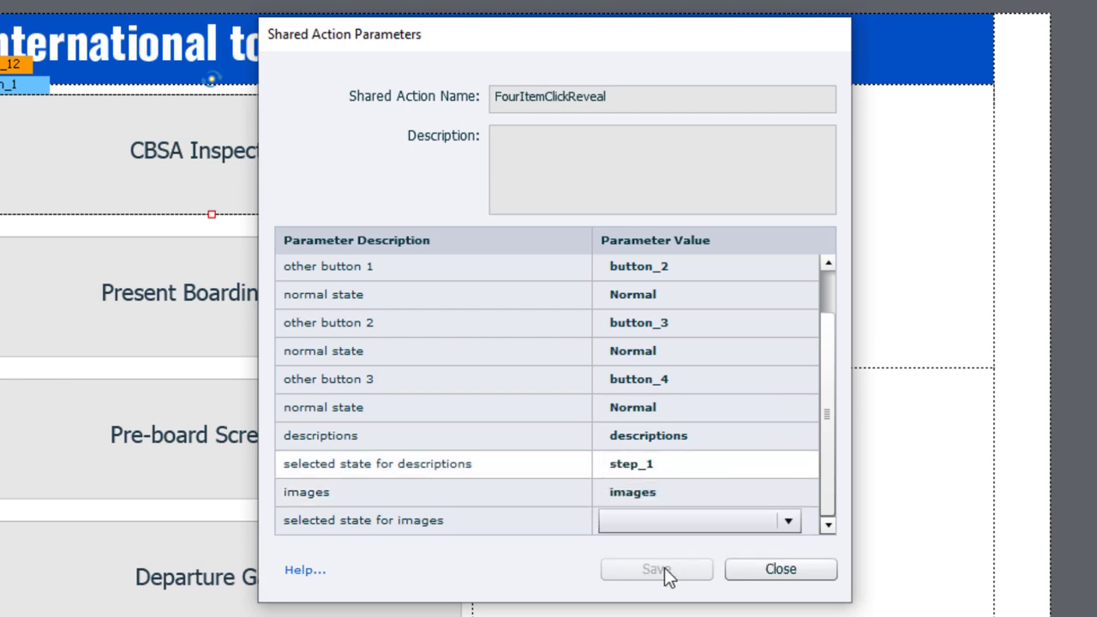
left_click(664, 521)
left_click(656, 426)
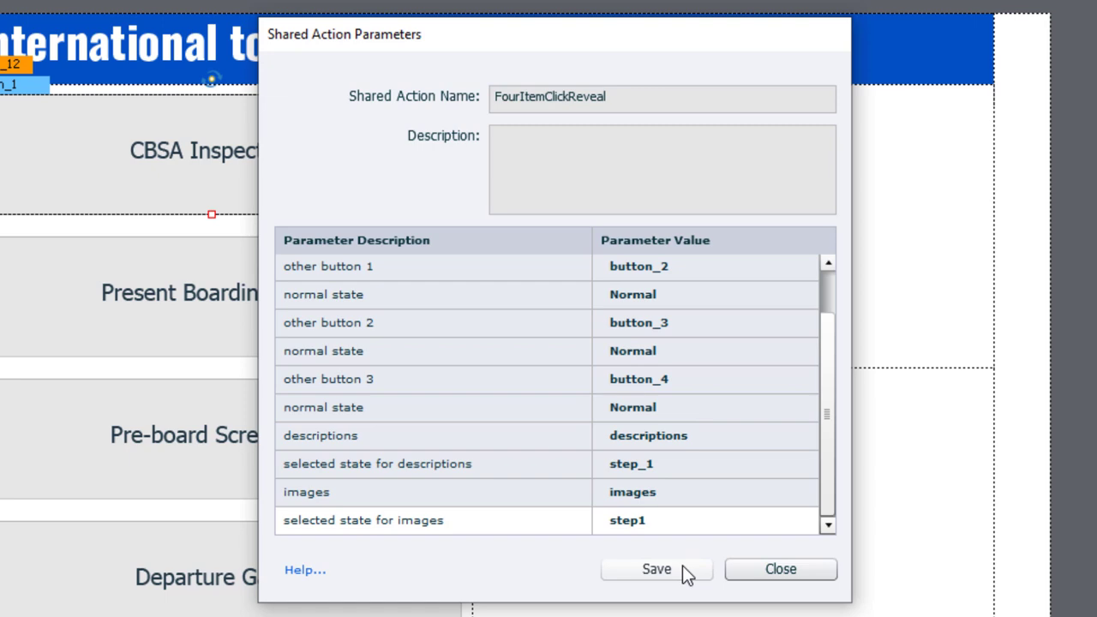
left_click(656, 569)
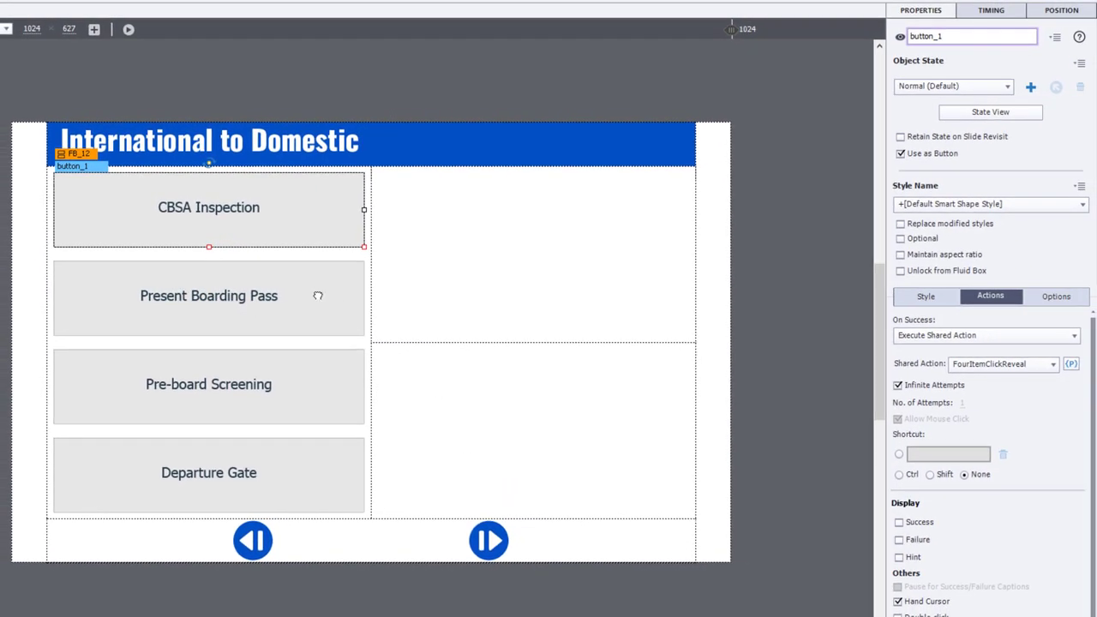
Make the Present Boarding Pass button run the FourItemClickReveal shared action on success.
left_click(317, 296)
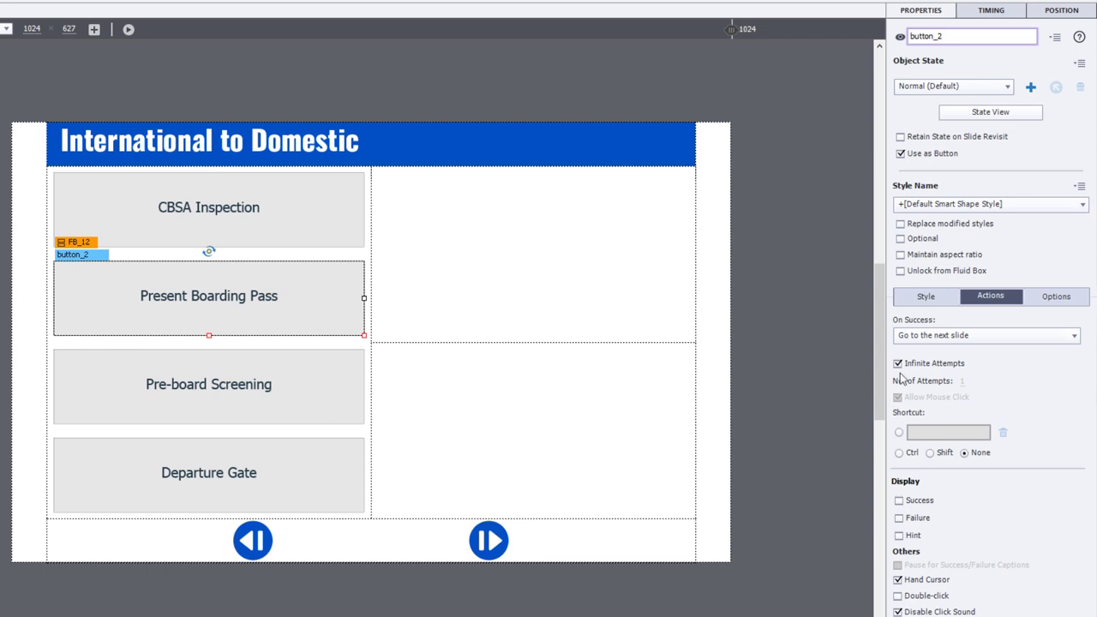
left_click(1008, 335)
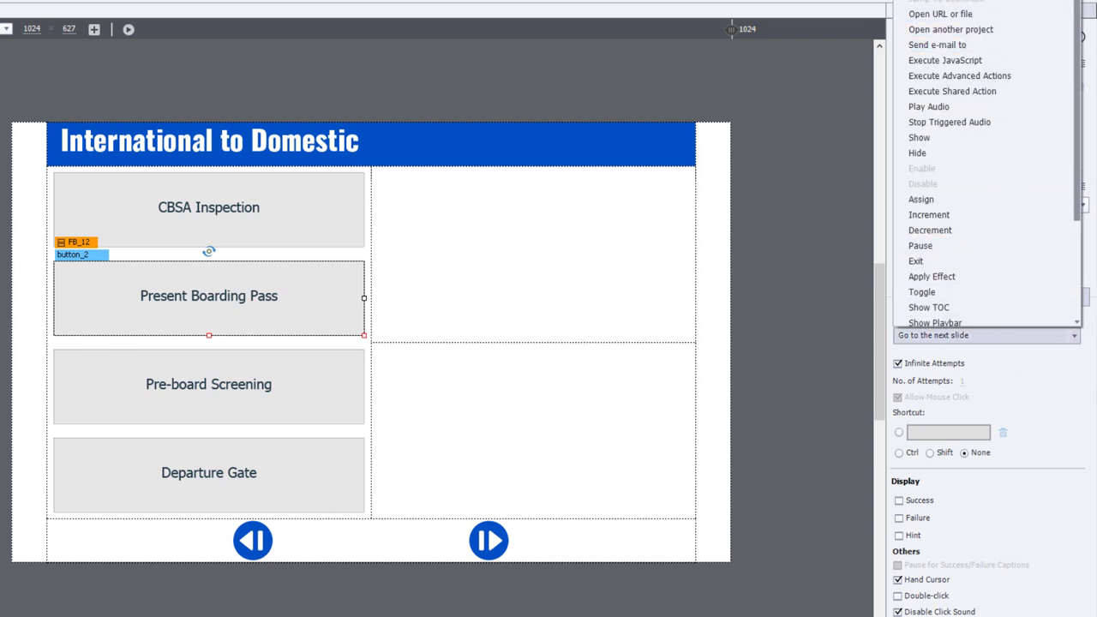
left_click(983, 91)
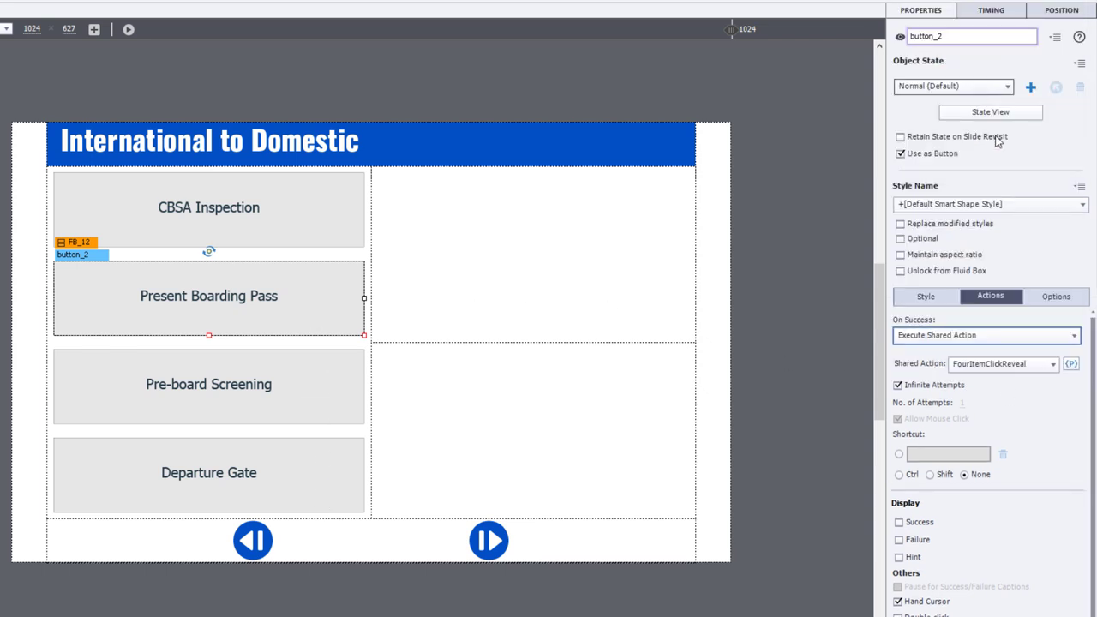
left_click(1070, 363)
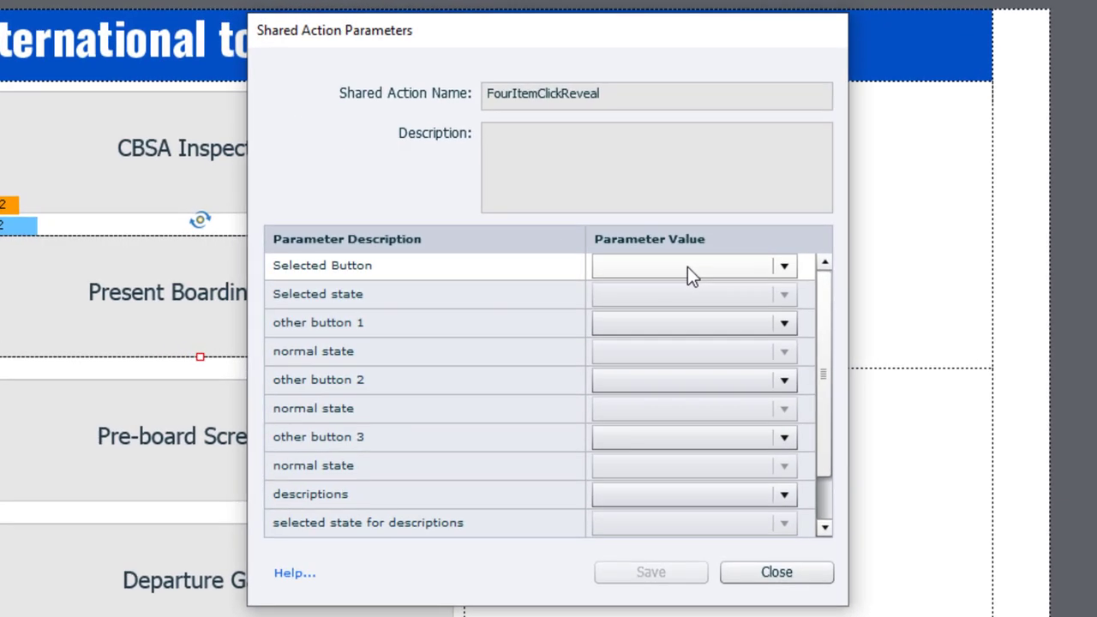
Set button_2 as the selected button, with button_1, button_3 and button_4 as the others.
left_click(508, 281)
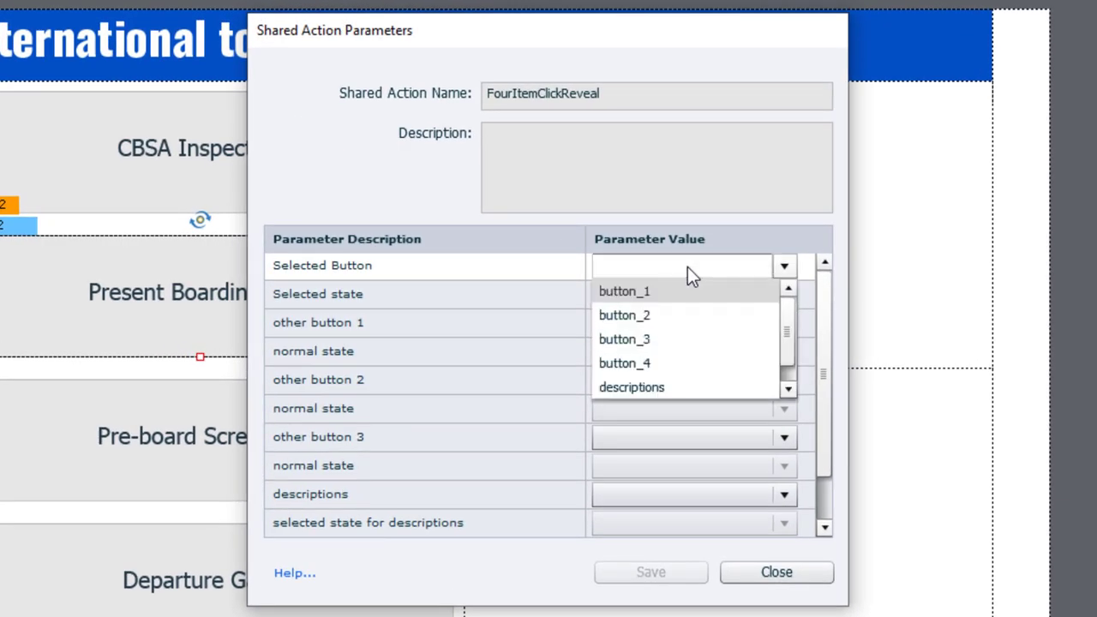
left_click(661, 315)
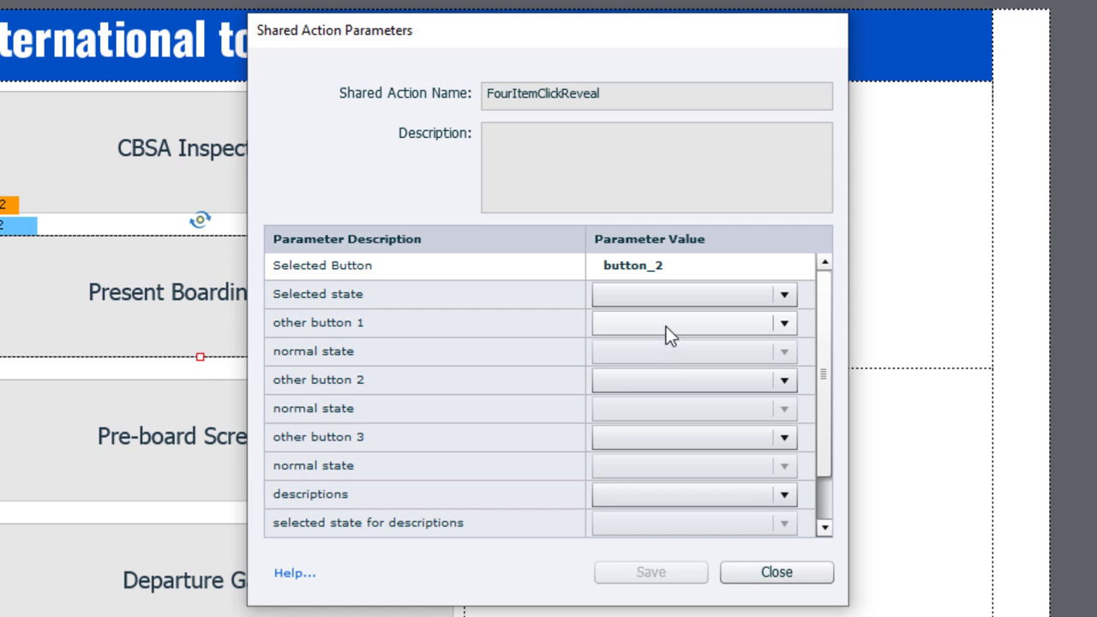
left_click(666, 327)
left_click(663, 346)
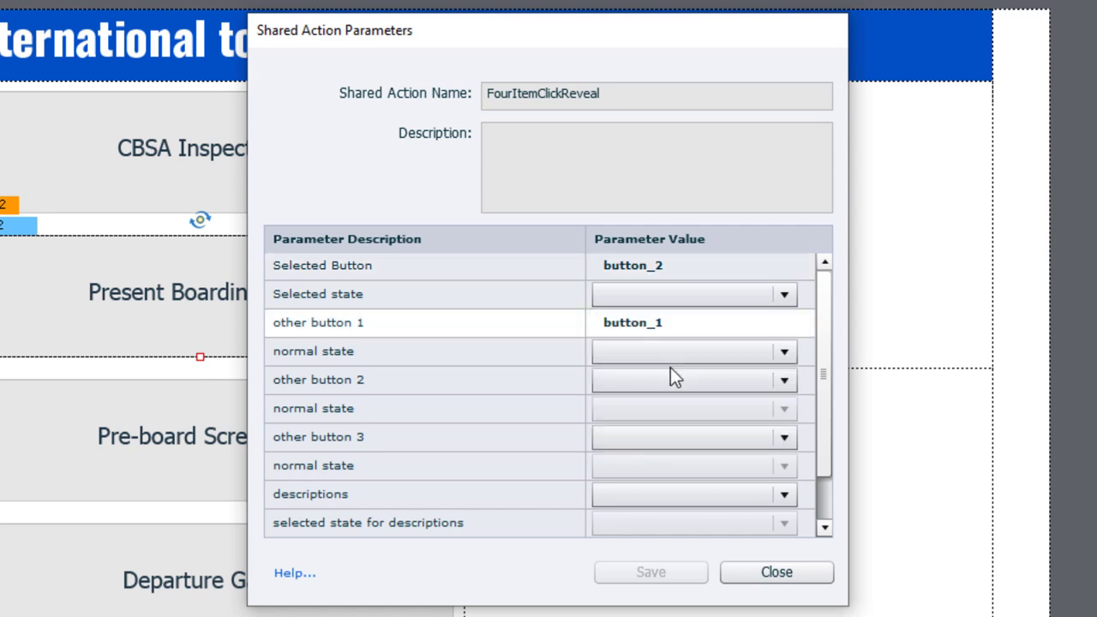
left_click(670, 387)
left_click(666, 453)
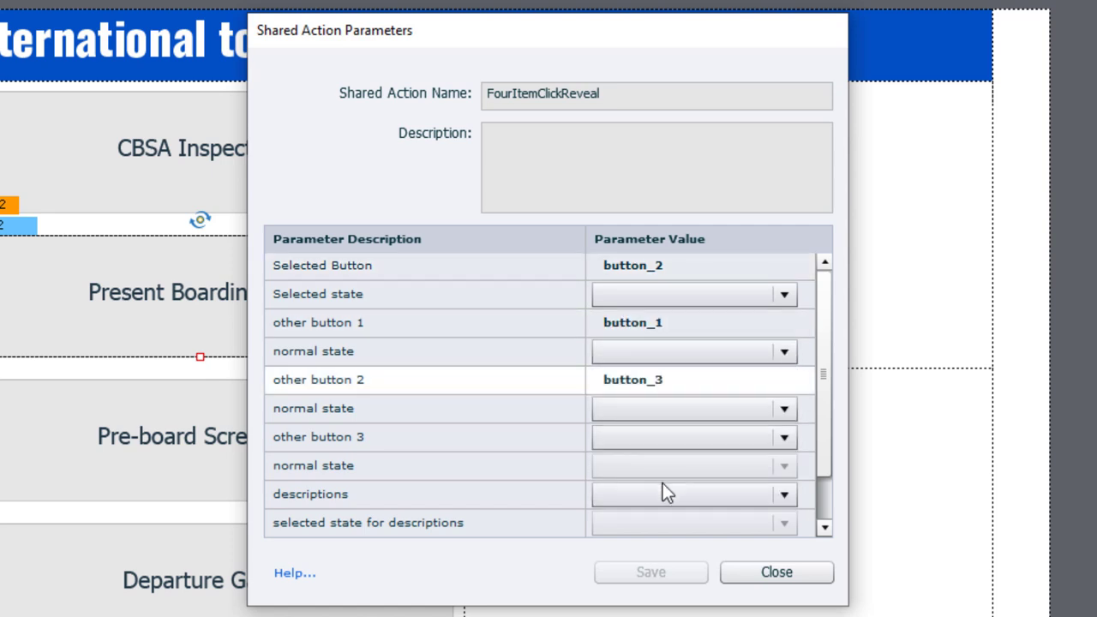
left_click(663, 443)
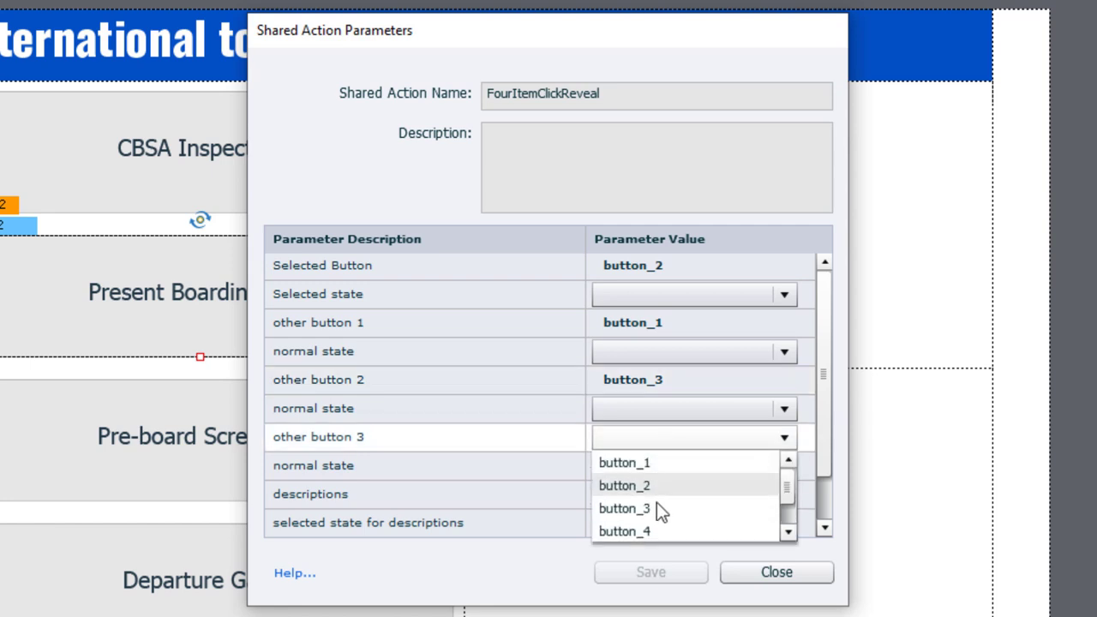
left_click(657, 529)
Give button_2 the Selected state and button_1, button_3, button_4 the Normal state.
left_click(657, 294)
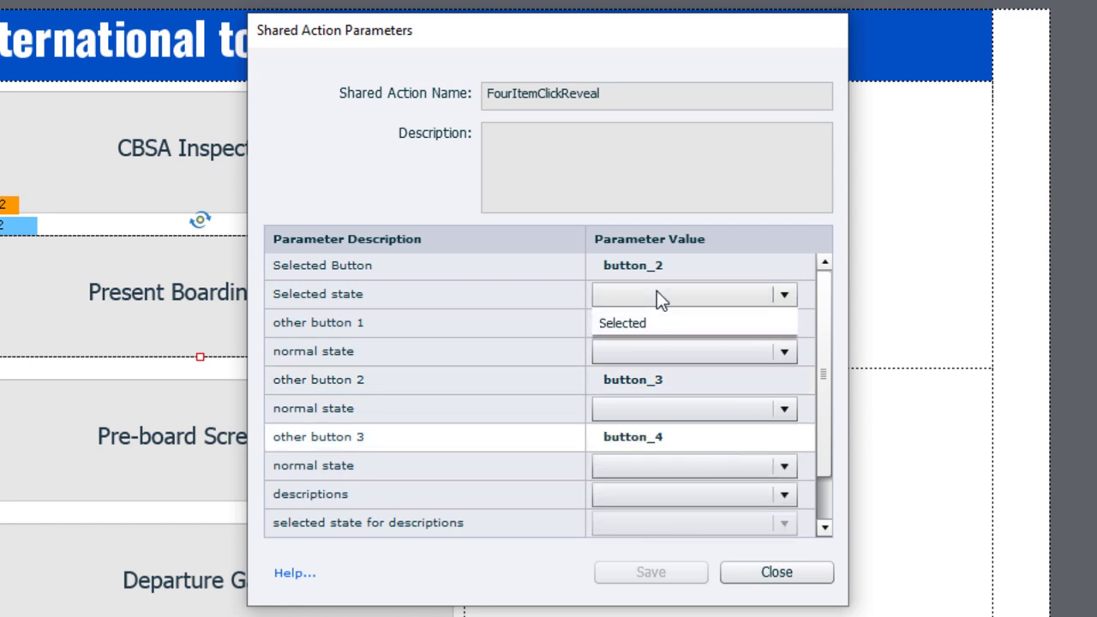
left_click(649, 346)
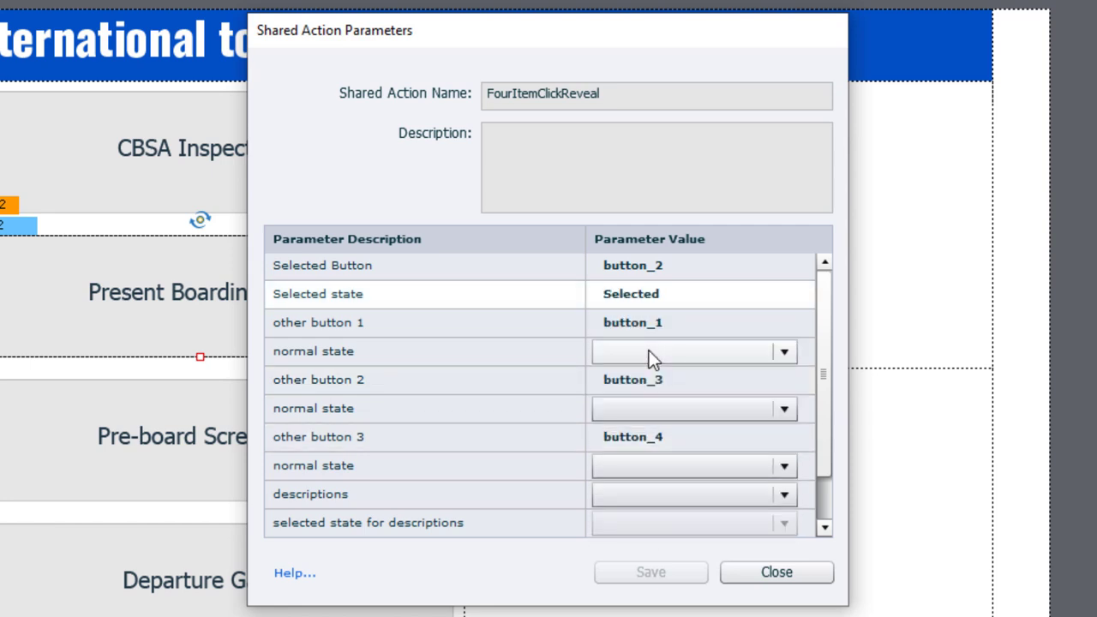
left_click(673, 354)
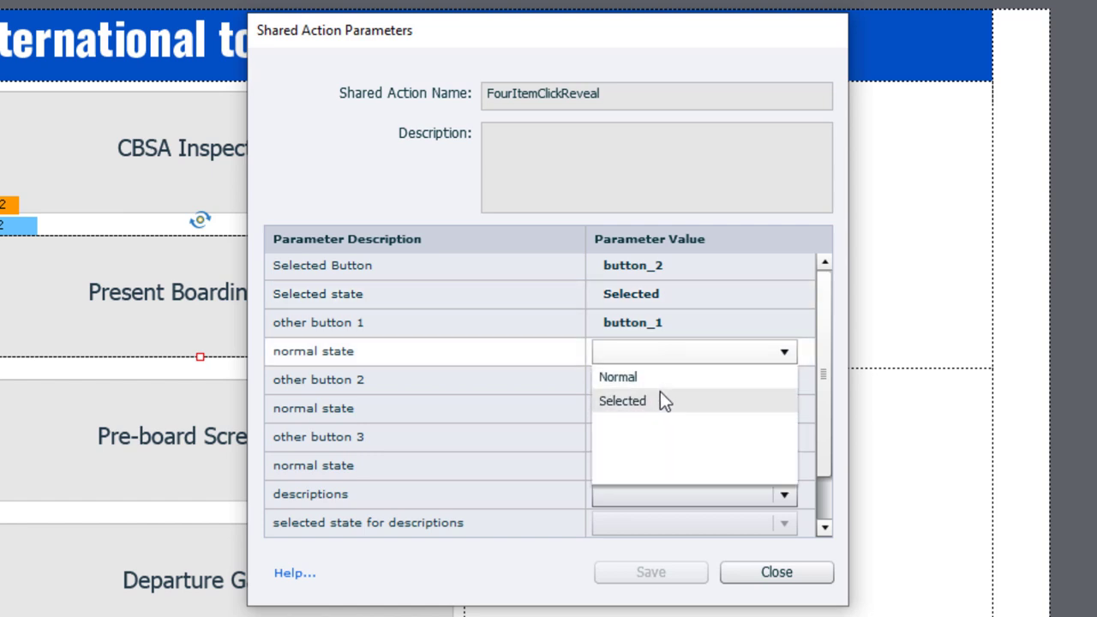
left_click(661, 377)
left_click(669, 414)
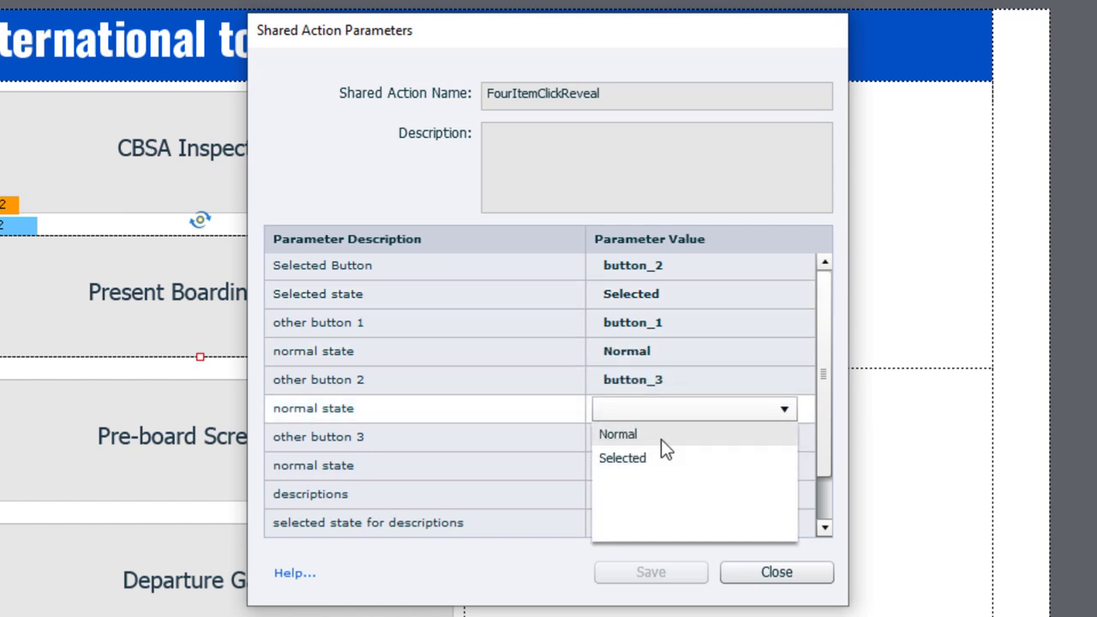
left_click(661, 438)
left_click(663, 468)
left_click(656, 495)
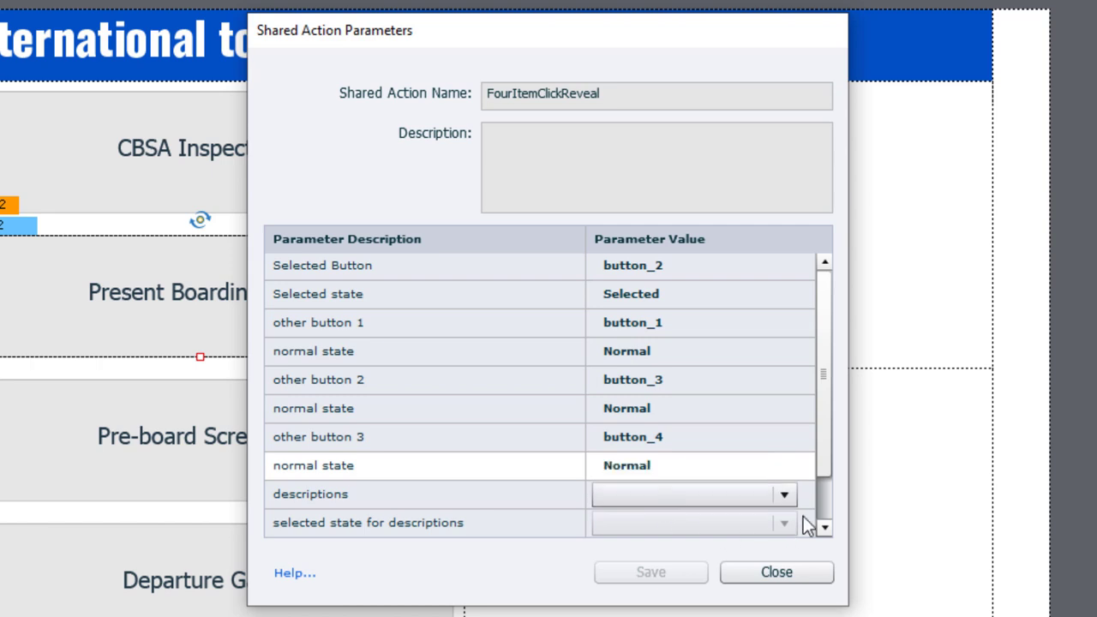
Point descriptions and images to their groups, revealing states step_2 and step2.
scroll(823, 499, "down", 1)
left_click(703, 437)
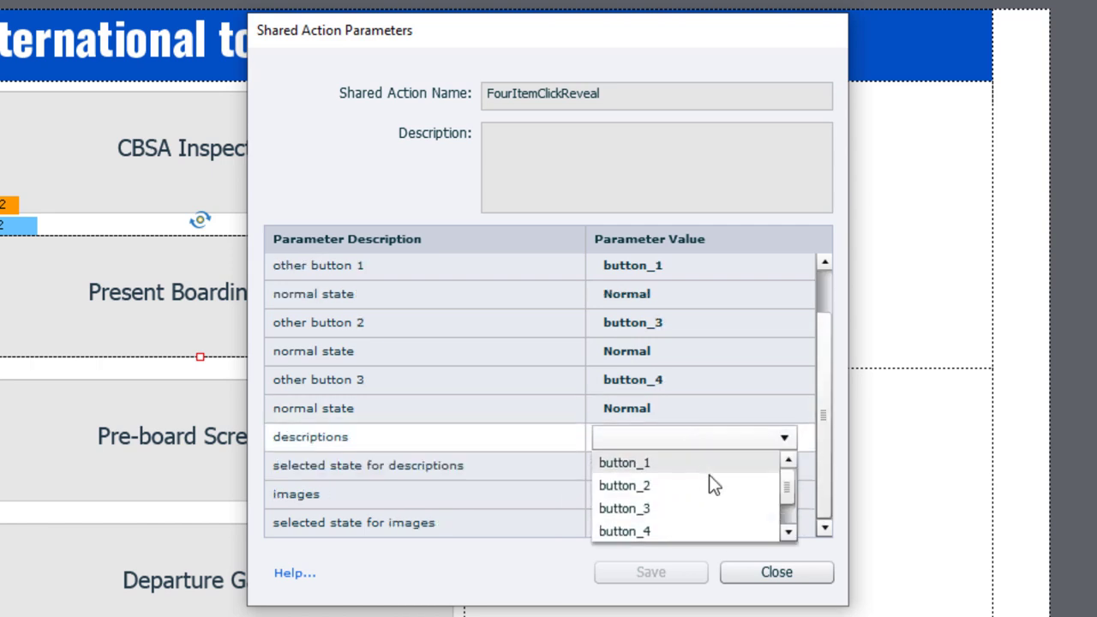
scroll(673, 514, "down", 1)
left_click(661, 510)
left_click(698, 497)
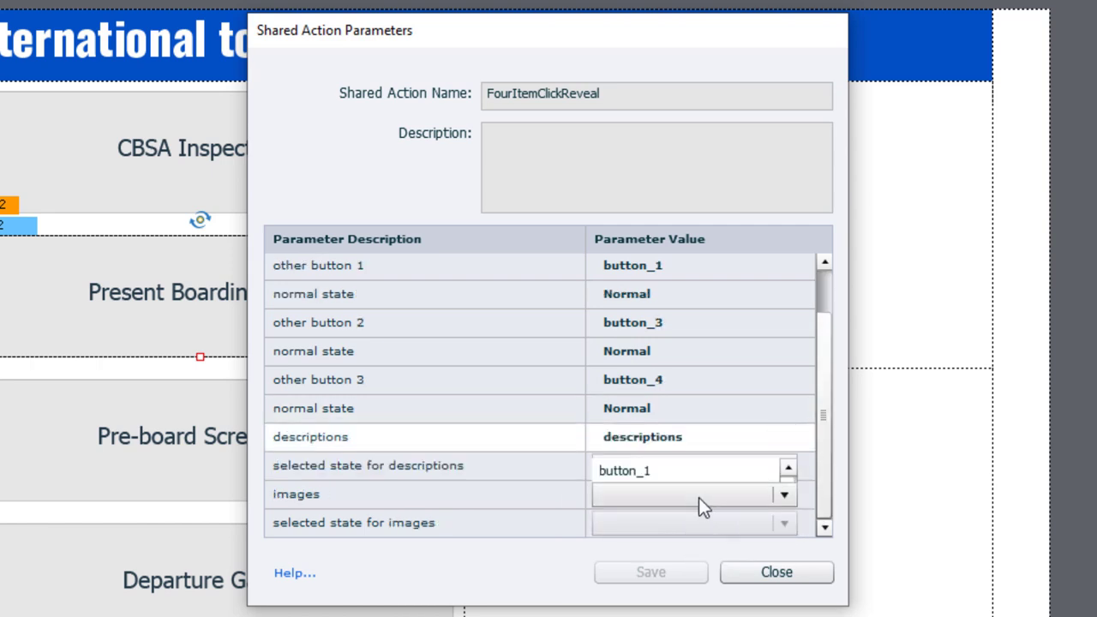
scroll(686, 472, "down", 1)
left_click(664, 478)
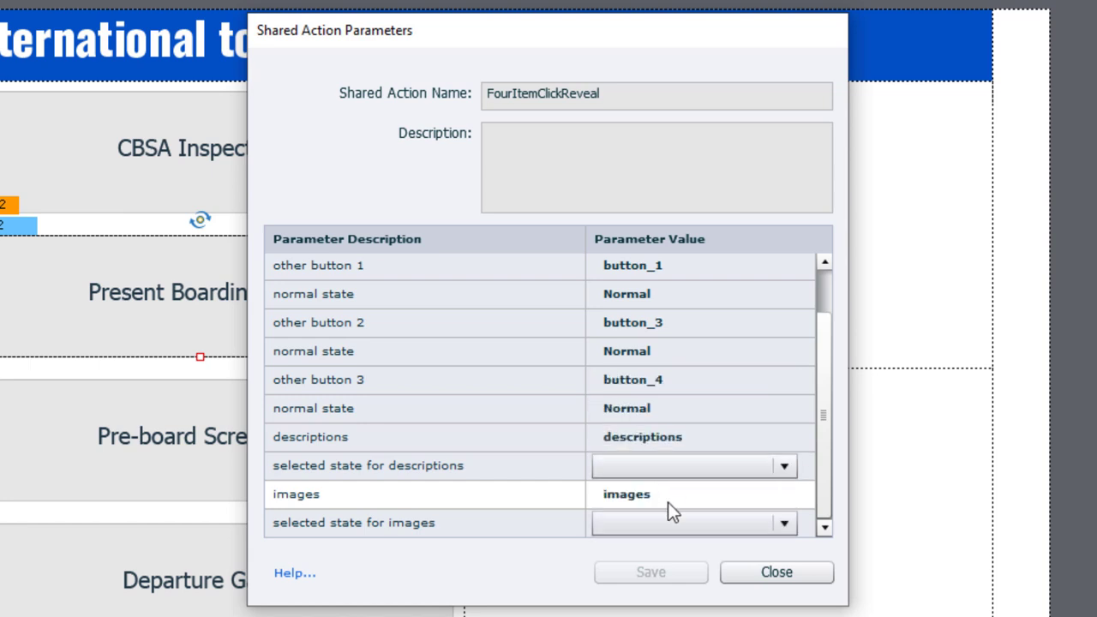
left_click(673, 471)
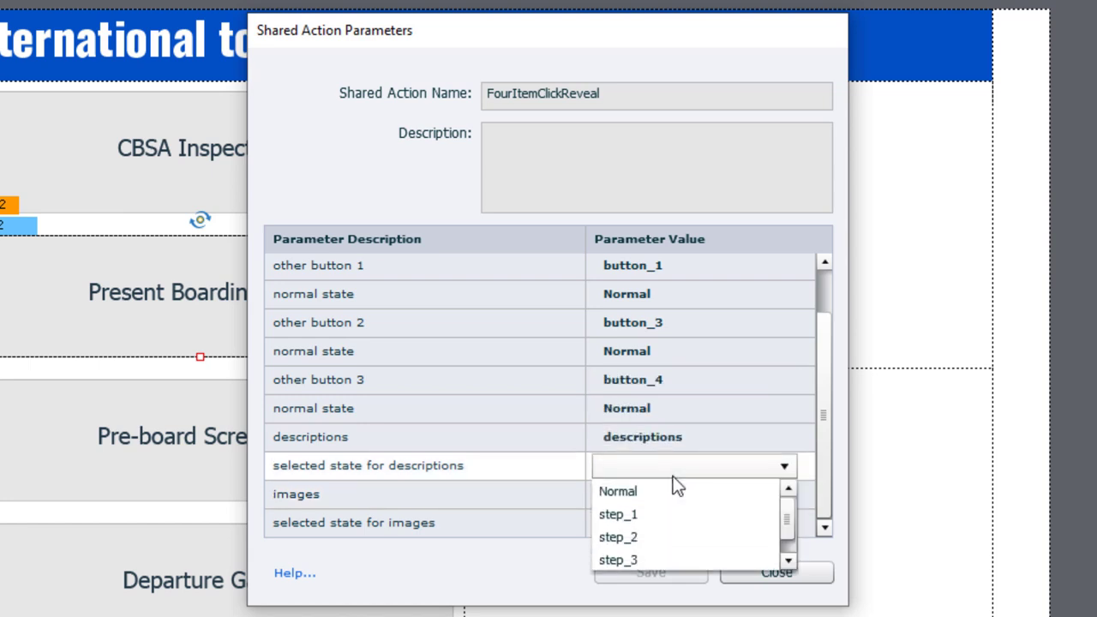
left_click(642, 533)
left_click(740, 520)
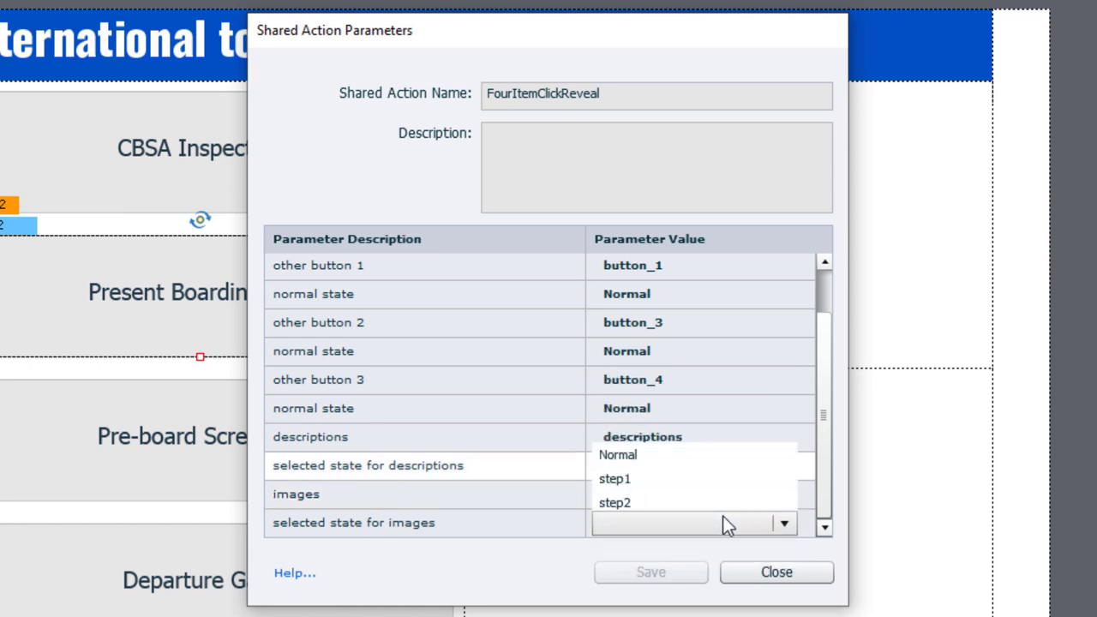
left_click(642, 453)
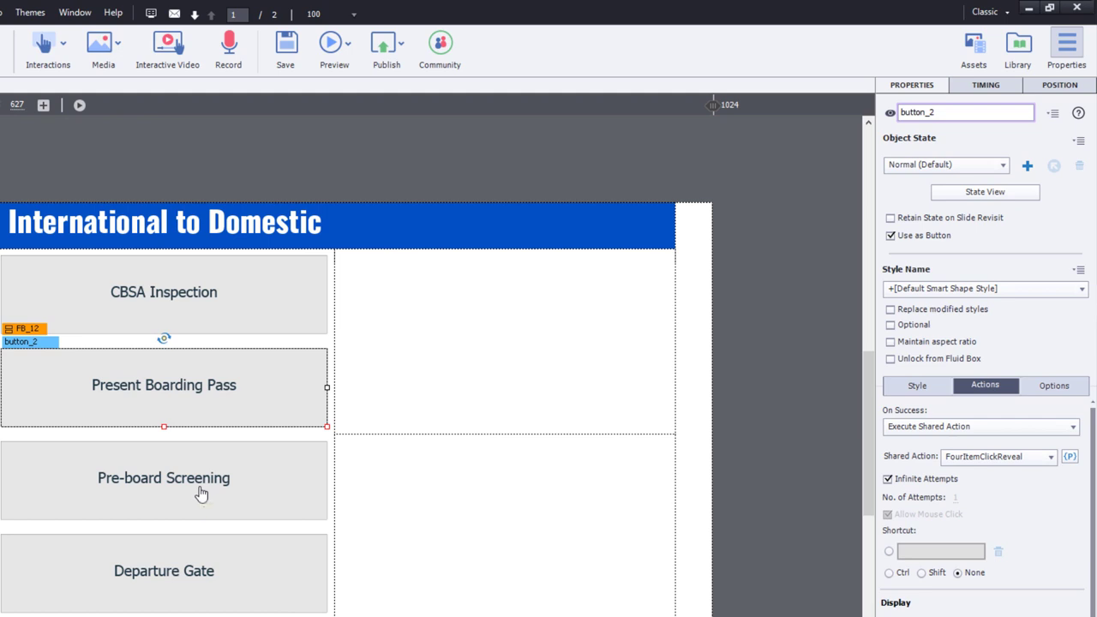
Make the Pre-board Screening button run the FourItemClickReveal shared action on success.
left_click(200, 487)
left_click(977, 425)
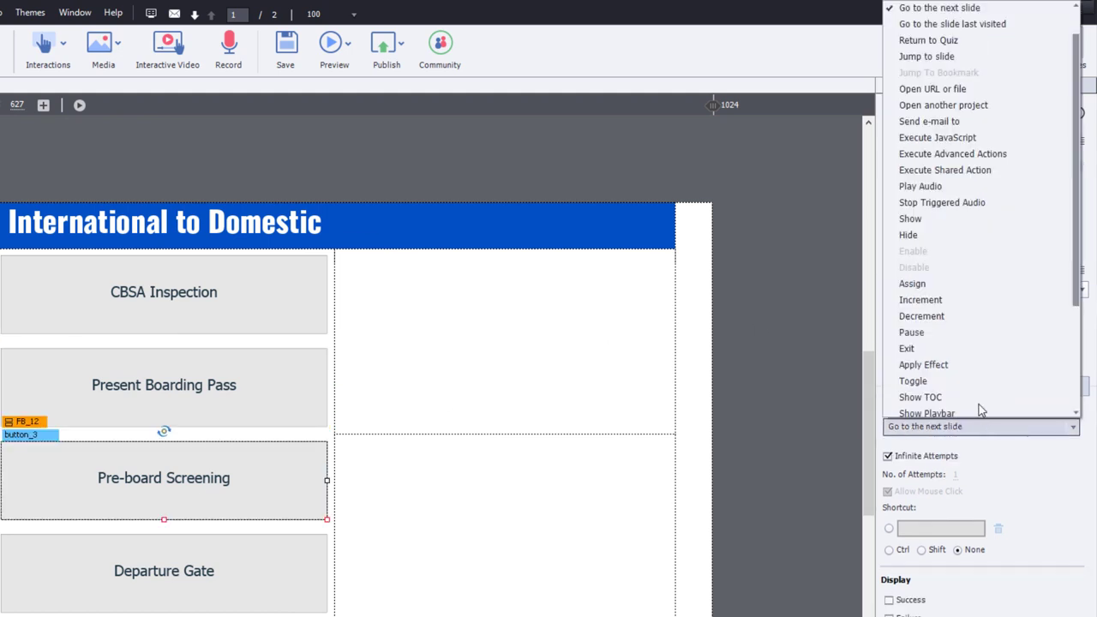
left_click(982, 171)
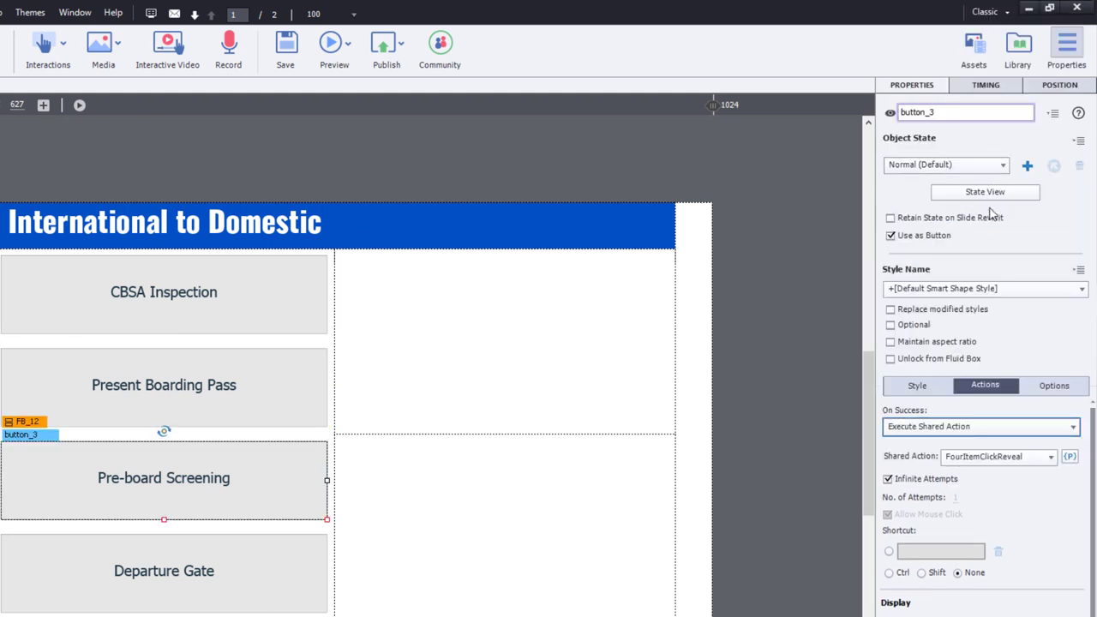
left_click(1070, 457)
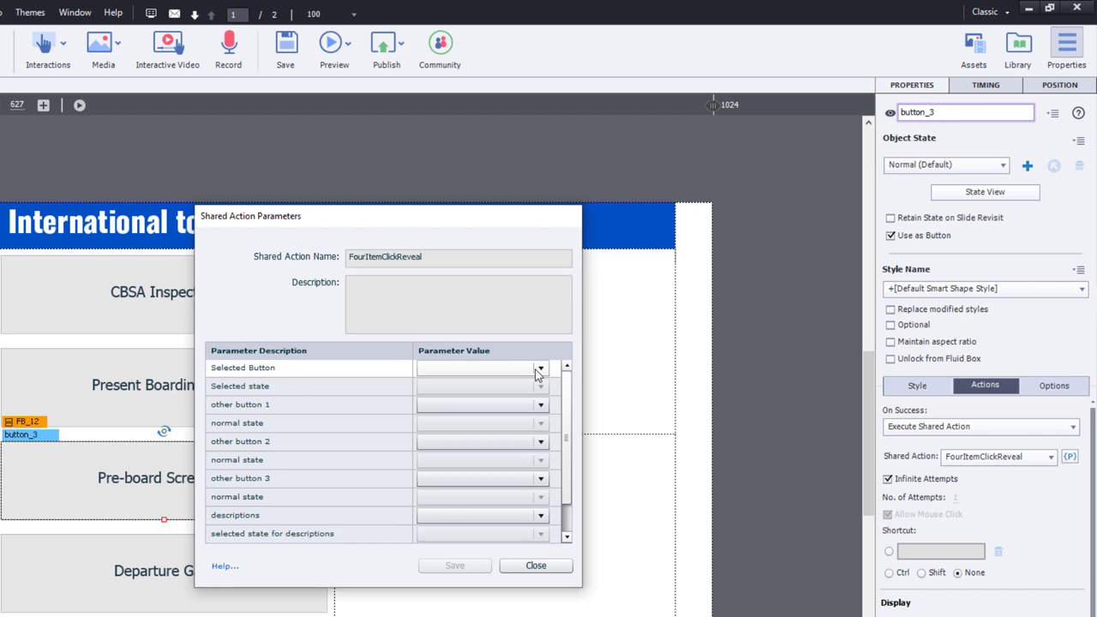
Set button_3 as the selected button, with button_1, button_2 and button_4 as the others.
left_click(516, 368)
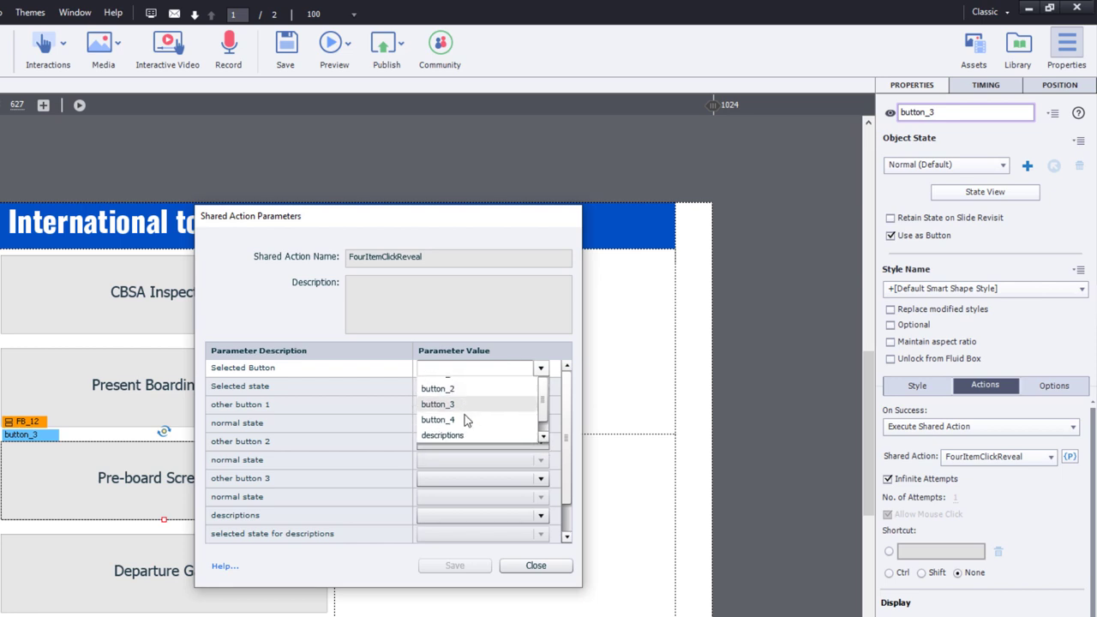
left_click(463, 416)
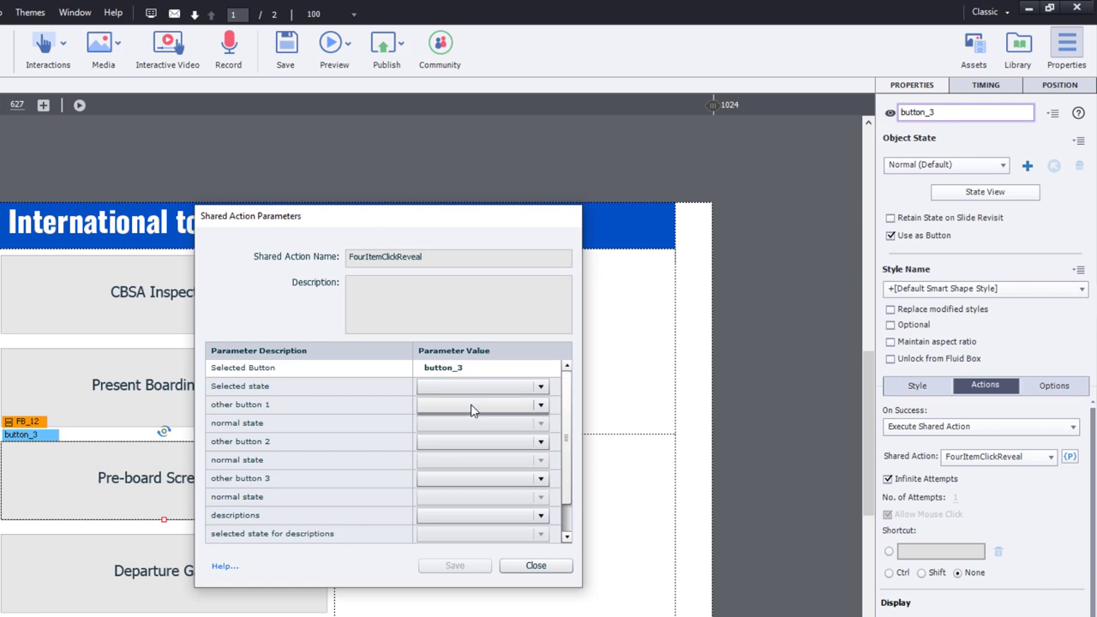
left_click(470, 411)
left_click(462, 440)
left_click(463, 442)
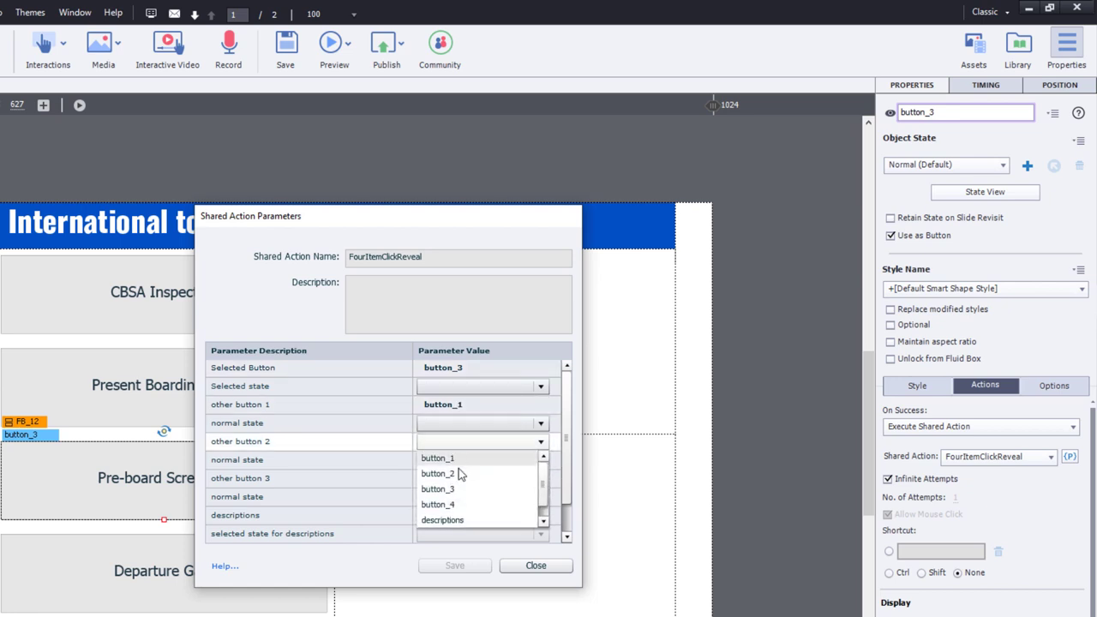
left_click(458, 471)
left_click(475, 482)
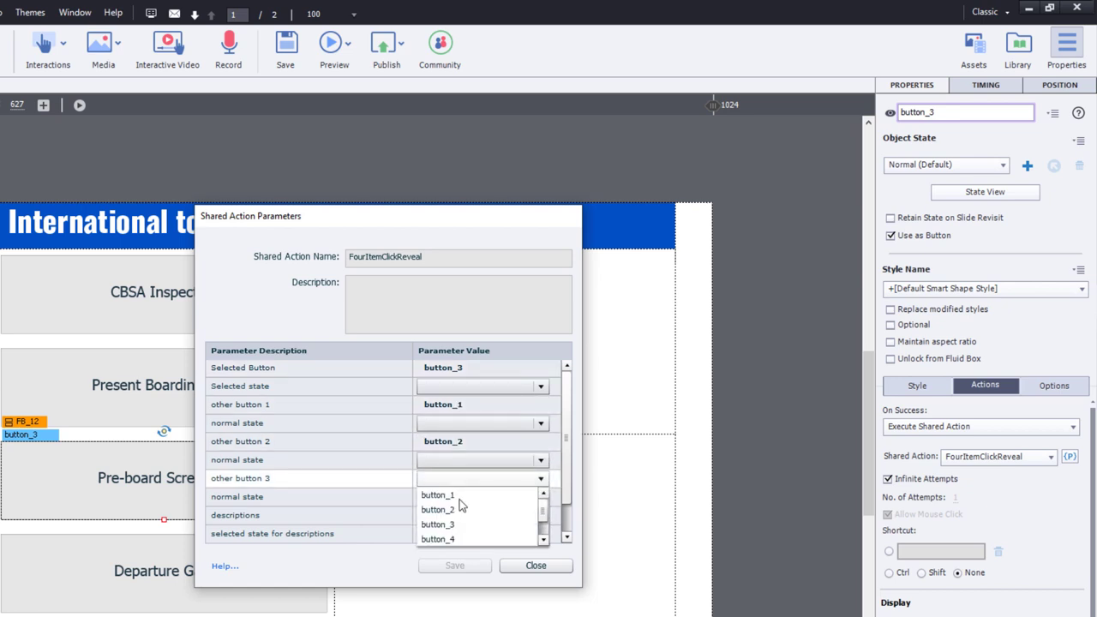
left_click(453, 537)
Give button_3 the Selected state and button_1, button_2, button_4 the Normal state.
left_click(476, 387)
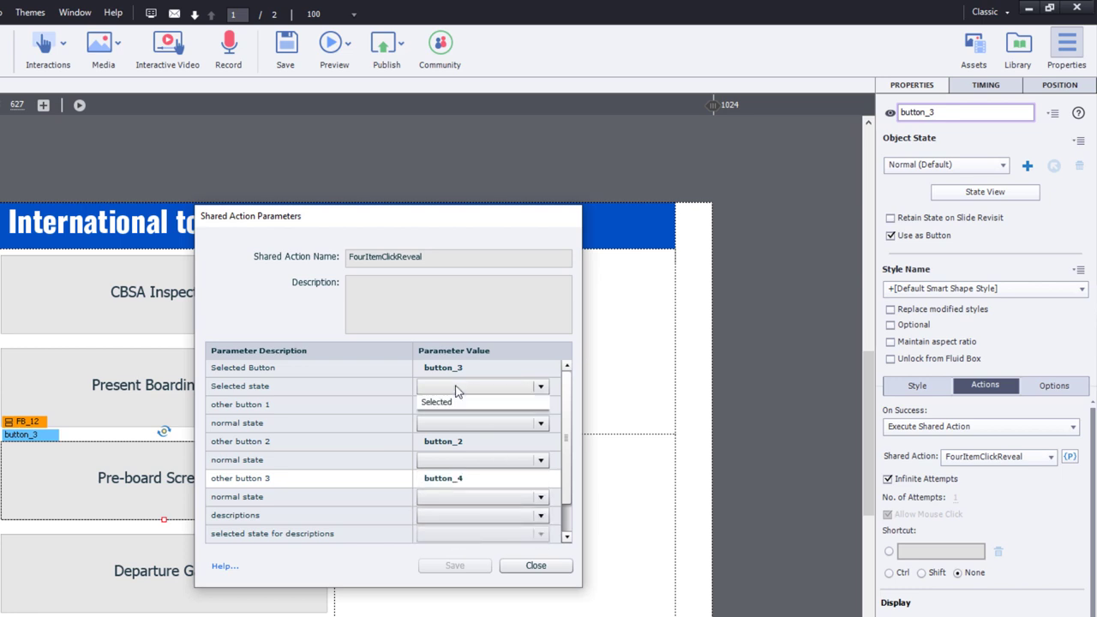
left_click(459, 421)
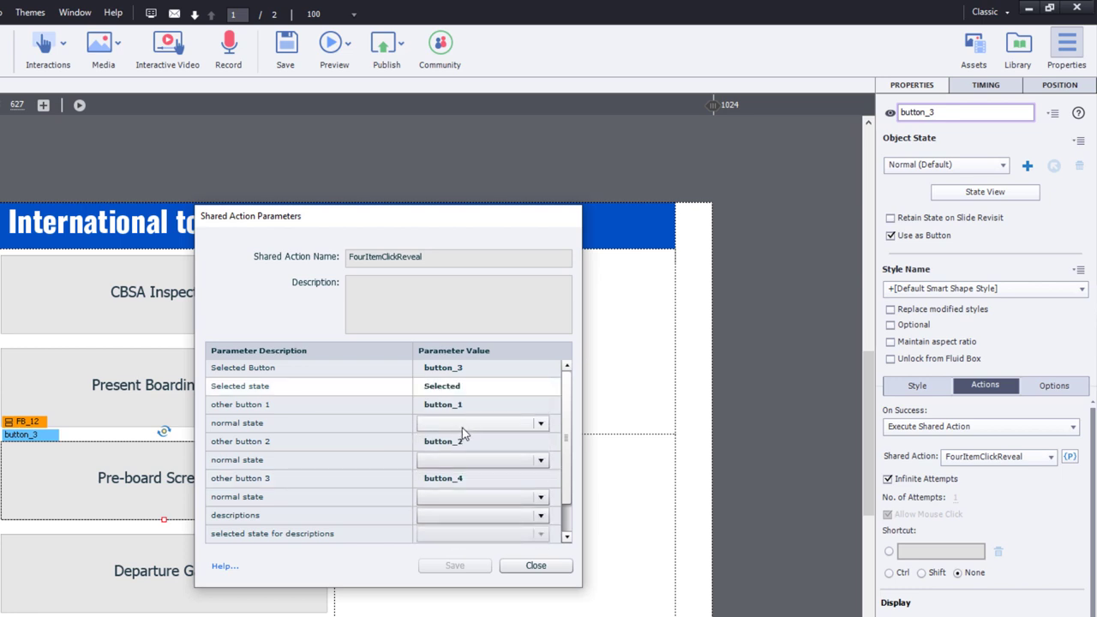
left_click(462, 425)
left_click(434, 439)
left_click(469, 465)
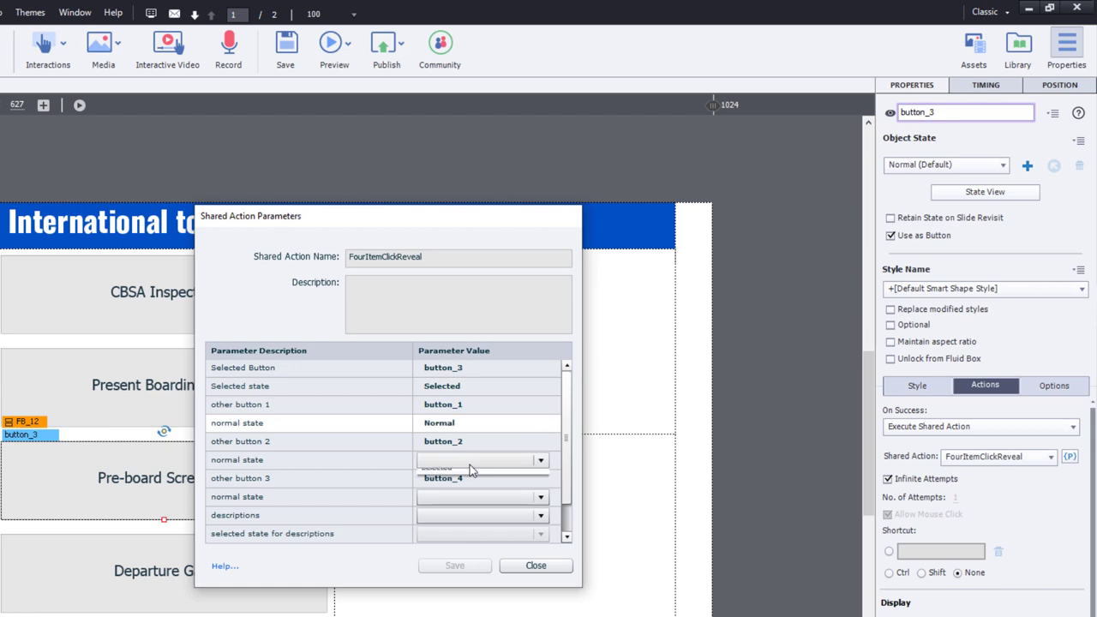
left_click(470, 464)
left_click(470, 506)
left_click(469, 507)
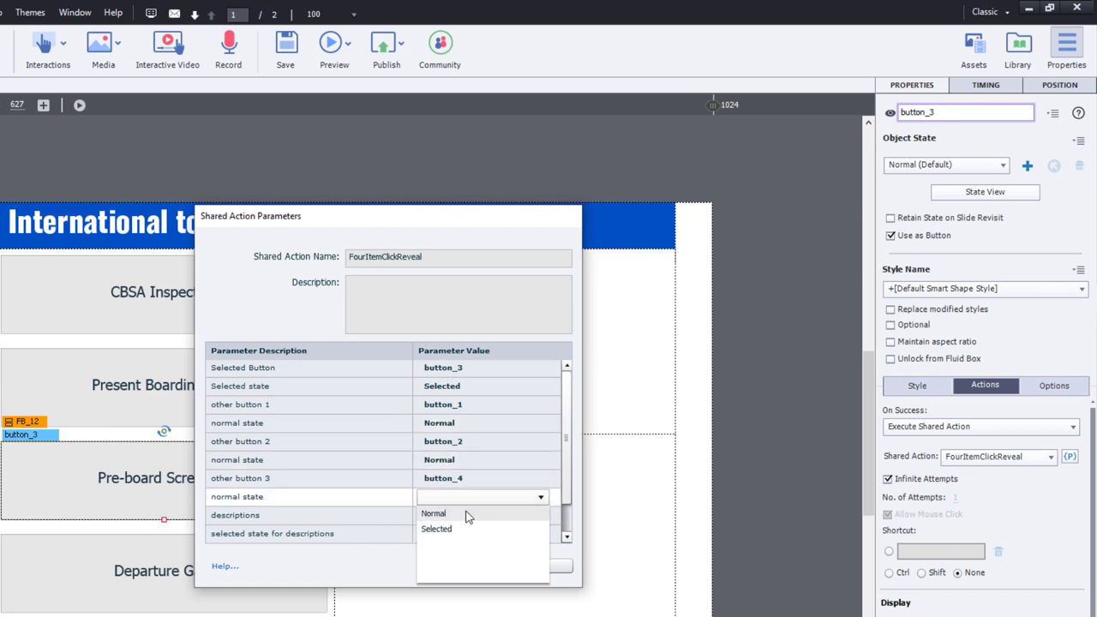
Point descriptions and images to their groups with states step_3 and step3, then save.
left_click(434, 513)
left_click(568, 533)
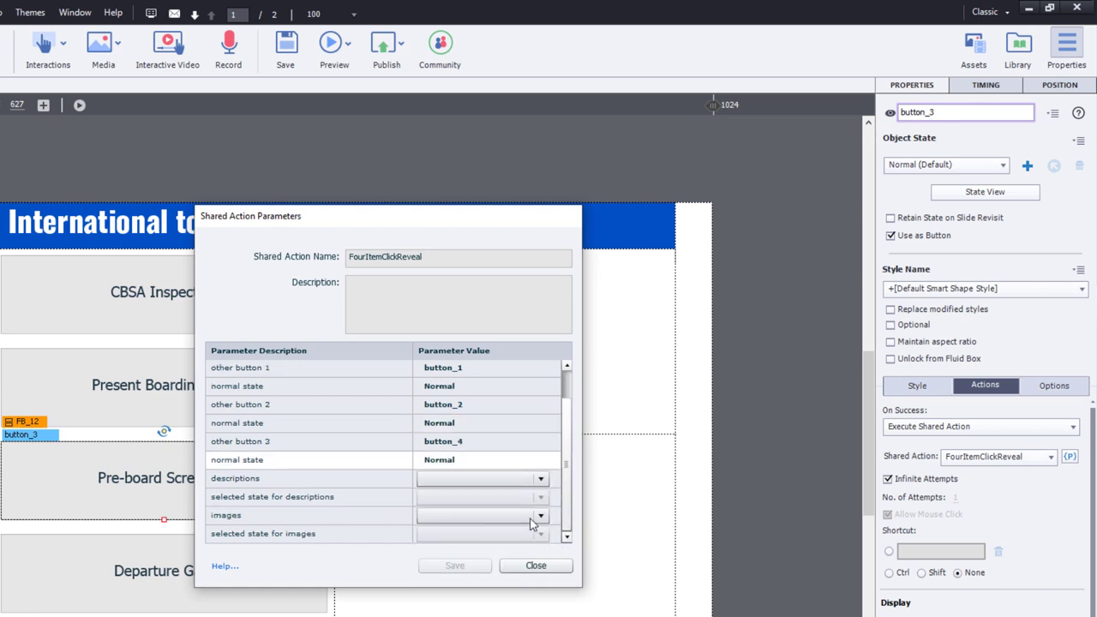
left_click(496, 480)
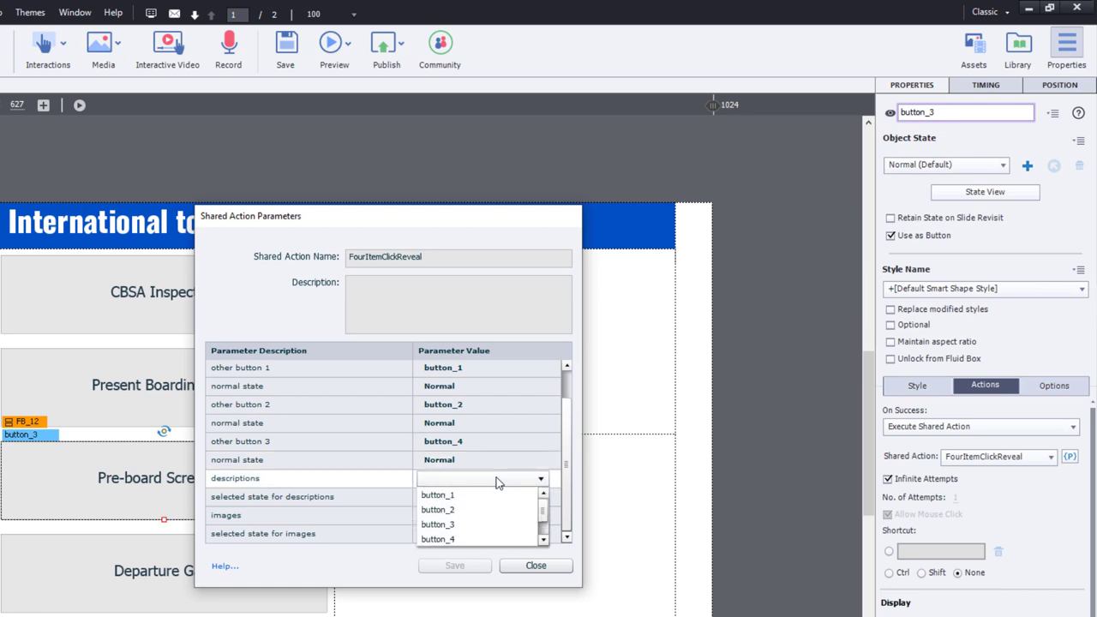
scroll(467, 525, "down", 2)
left_click(442, 525)
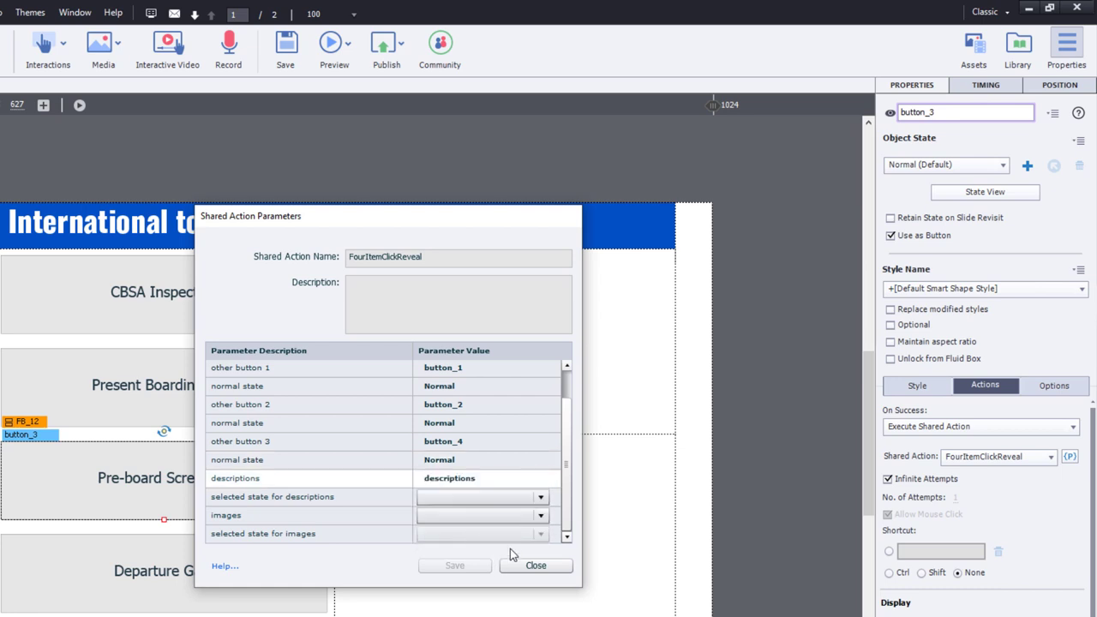
left_click(499, 516)
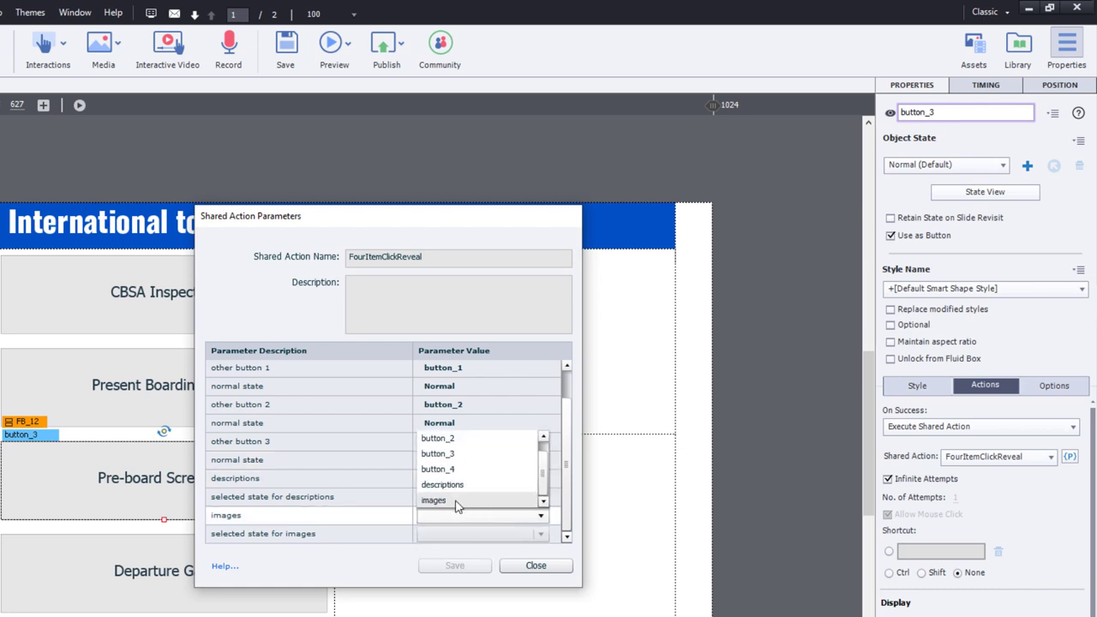
left_click(437, 500)
left_click(456, 502)
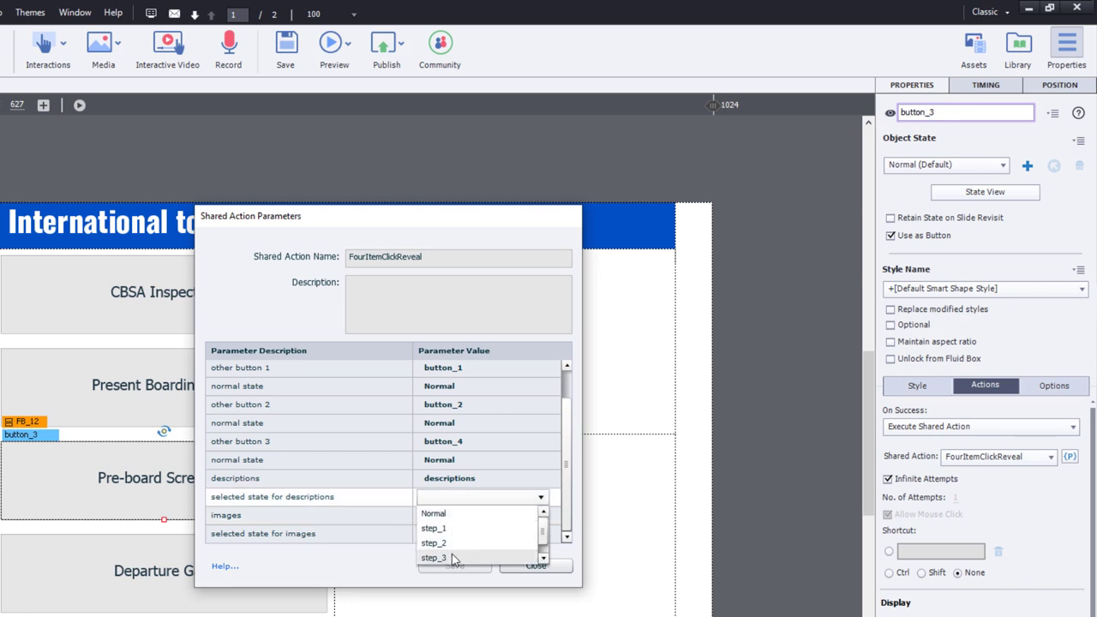
left_click(451, 556)
left_click(463, 536)
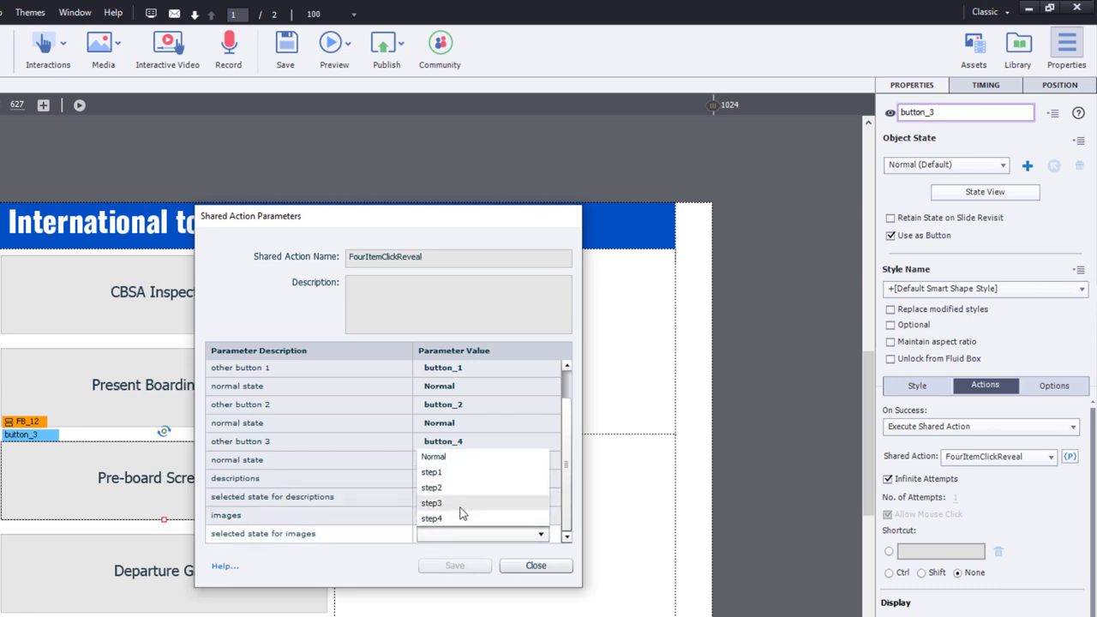
left_click(459, 509)
left_click(455, 566)
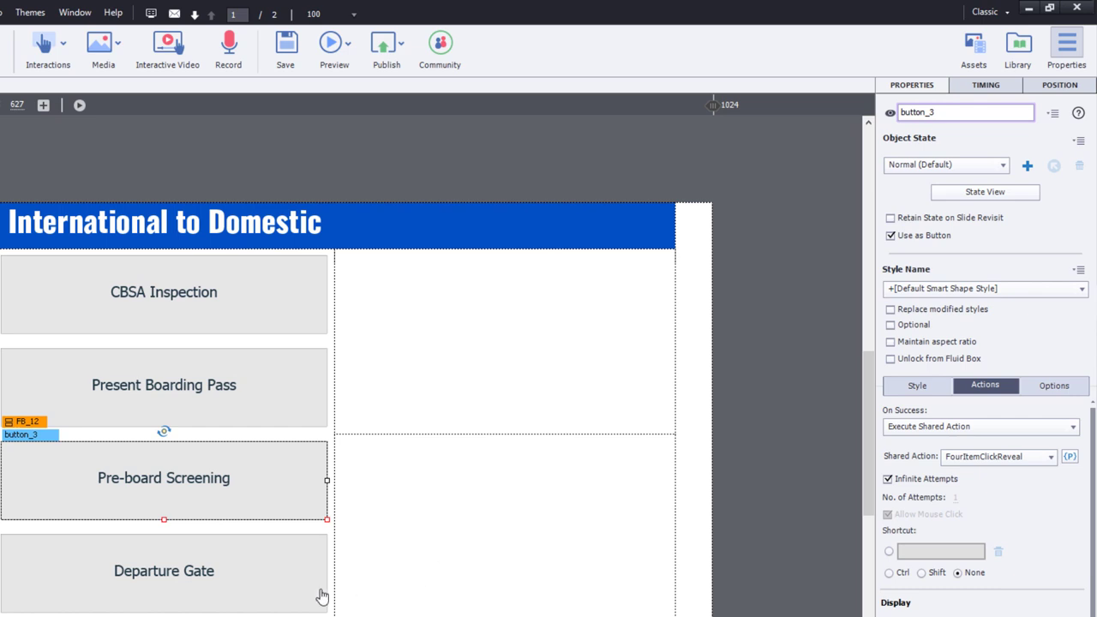
Make the Departure Gate button run the FourItemClickReveal shared action on success.
left_click(168, 585)
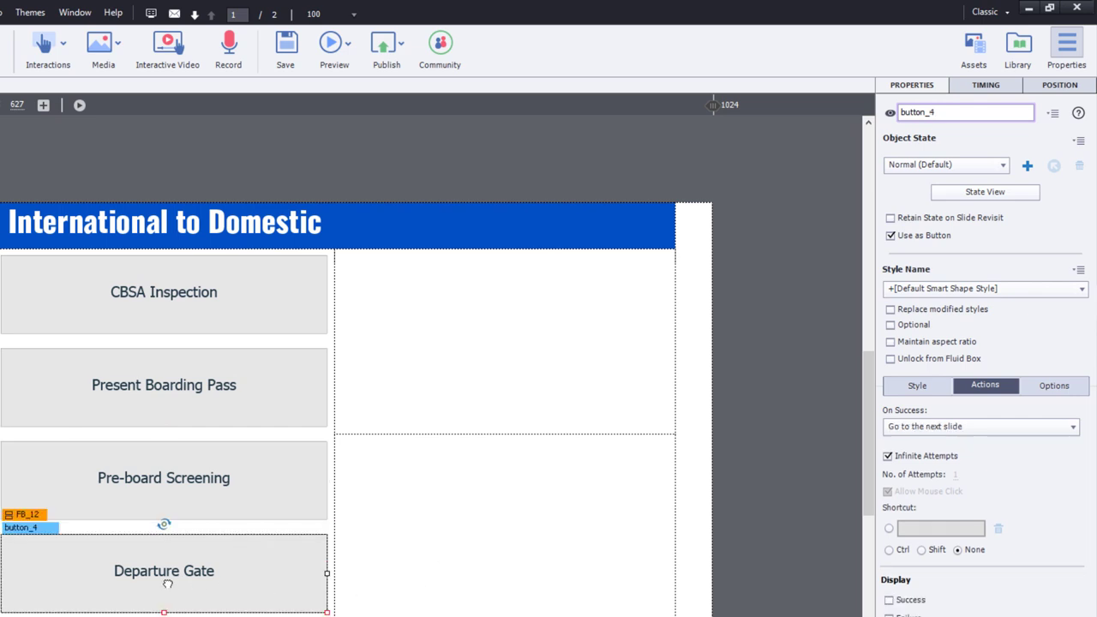
left_click(1012, 434)
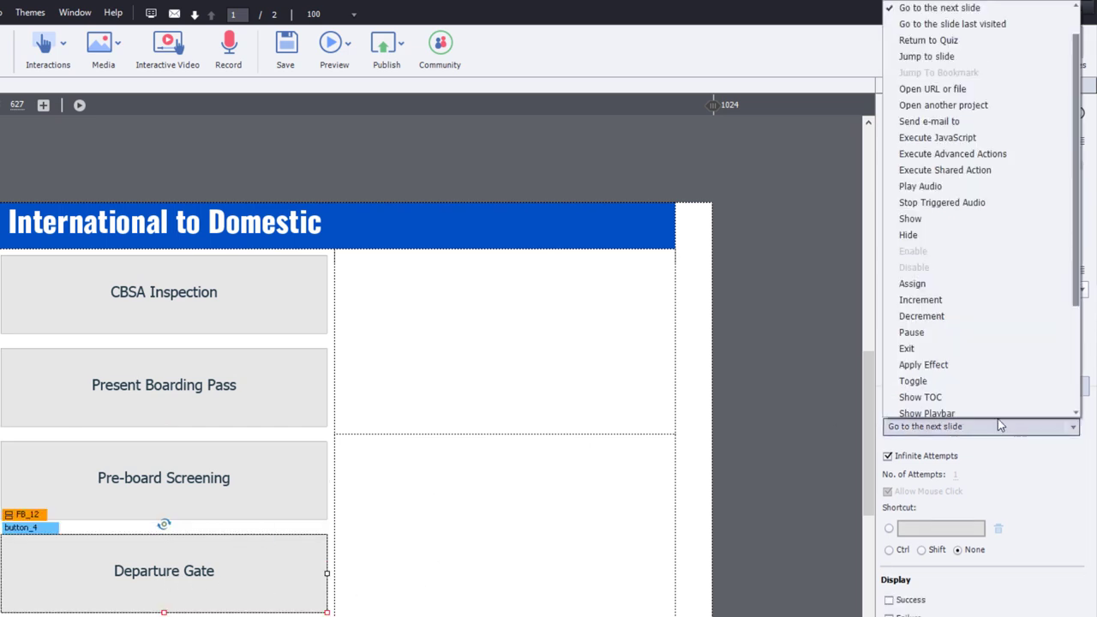
left_click(986, 182)
left_click(1070, 457)
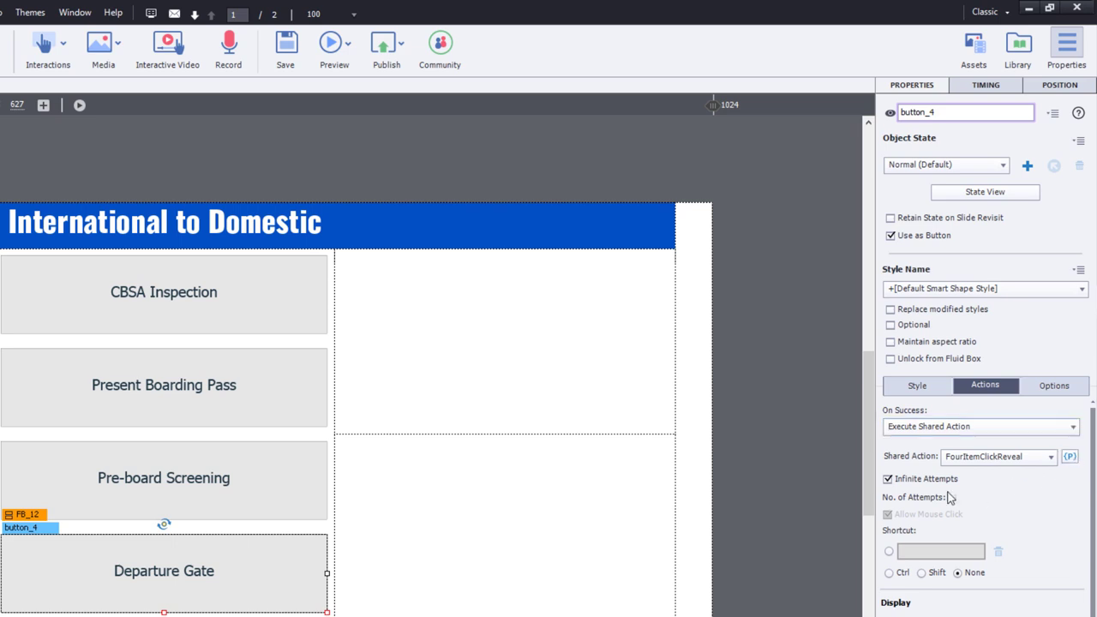
Set button_4 as the selected button, with button_1, button_2 and button_3 as the others.
left_click(496, 376)
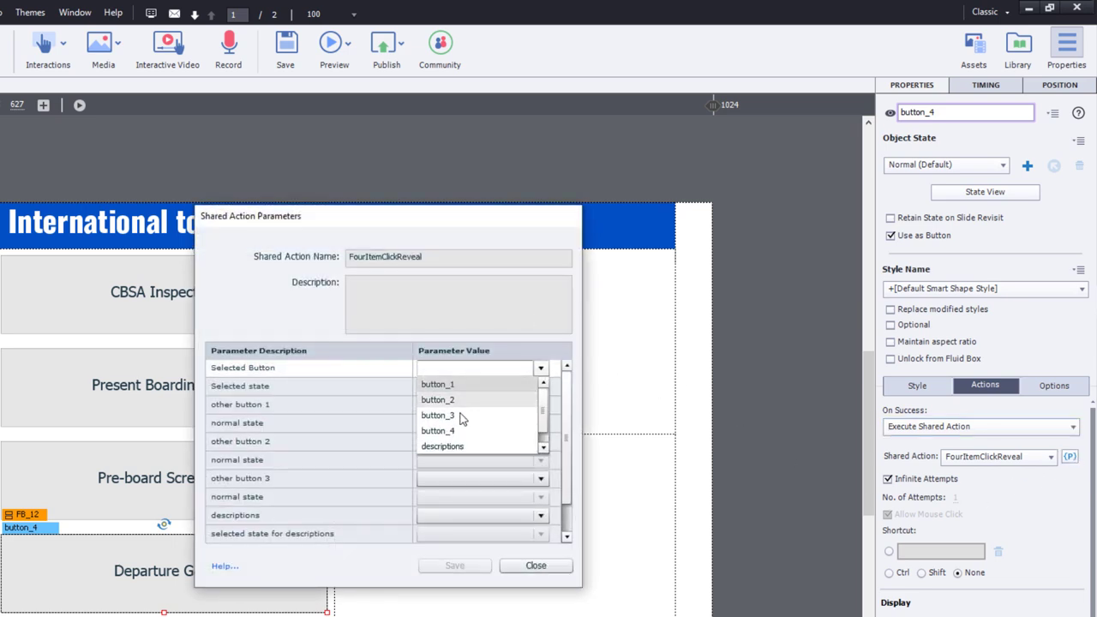
left_click(460, 434)
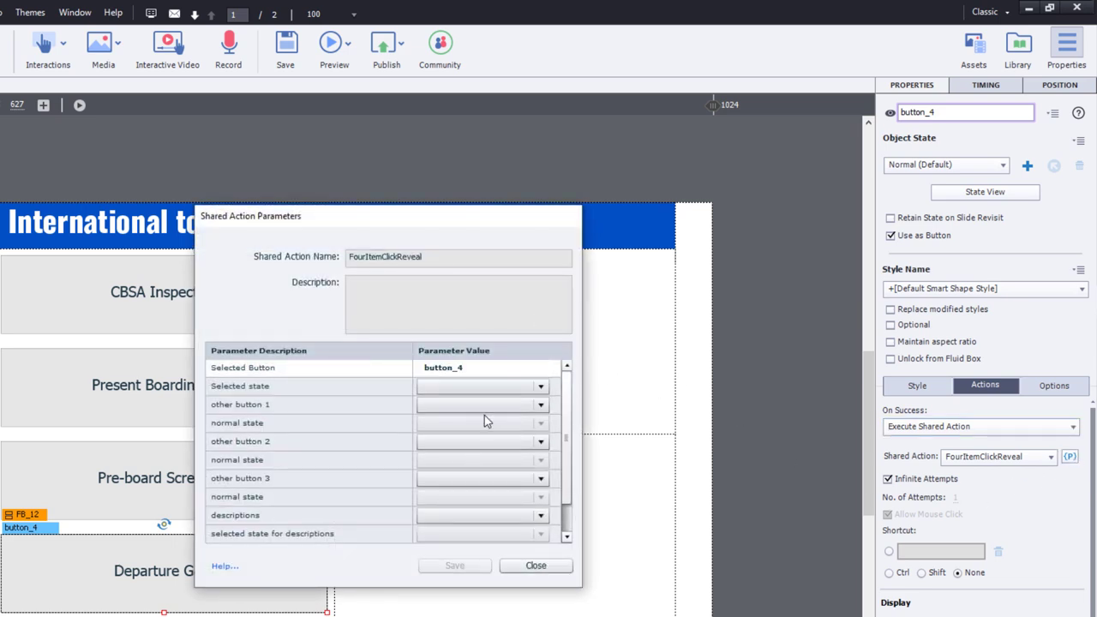
left_click(467, 406)
left_click(470, 422)
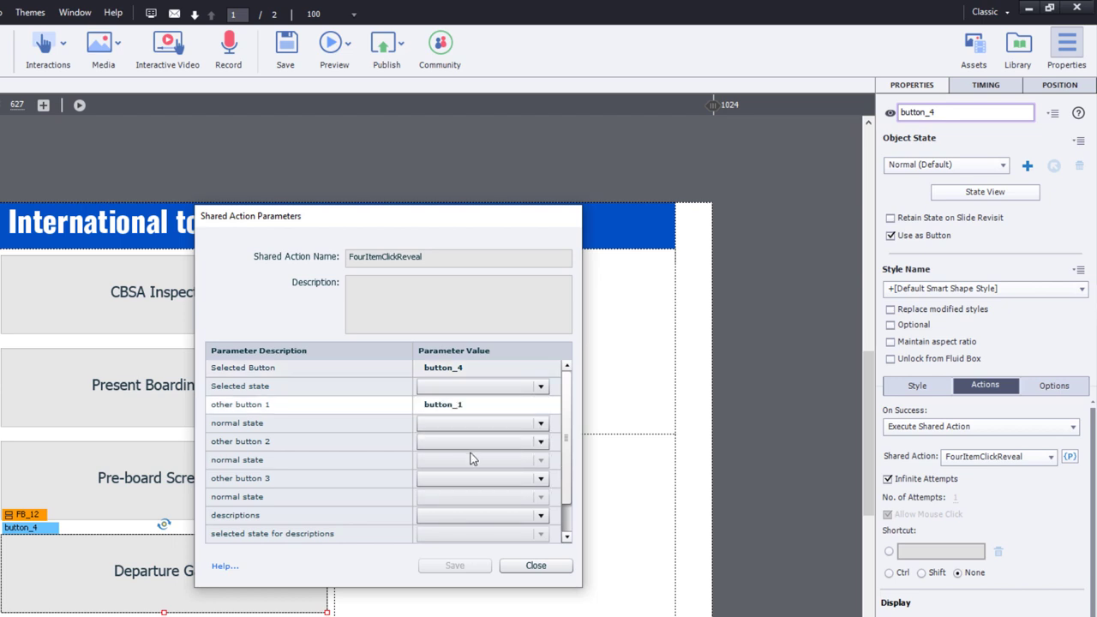
left_click(469, 442)
left_click(462, 473)
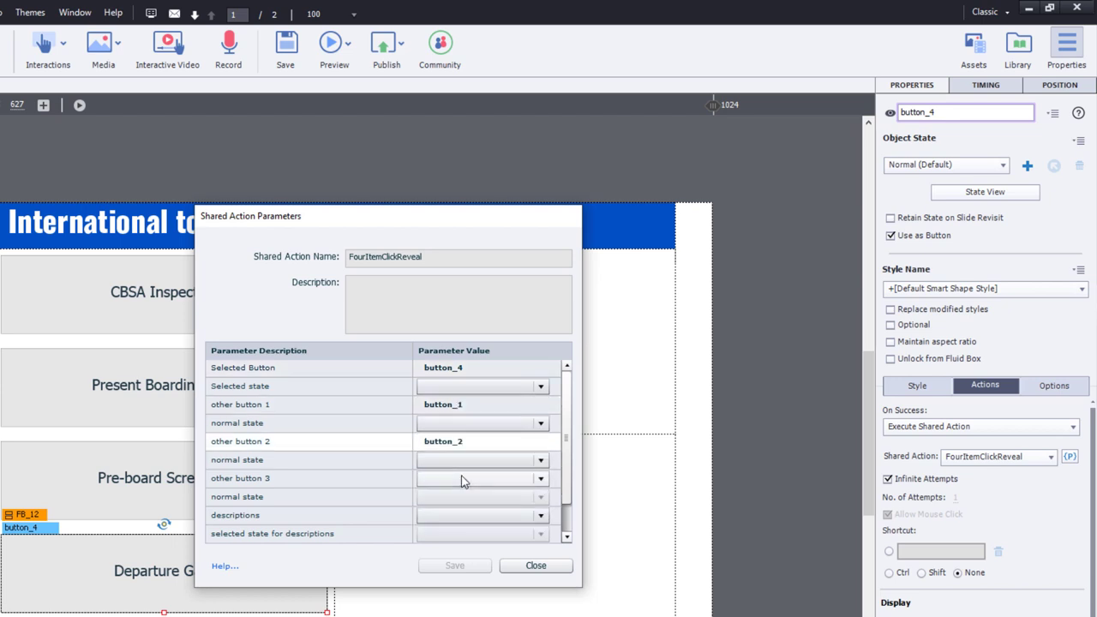
left_click(459, 482)
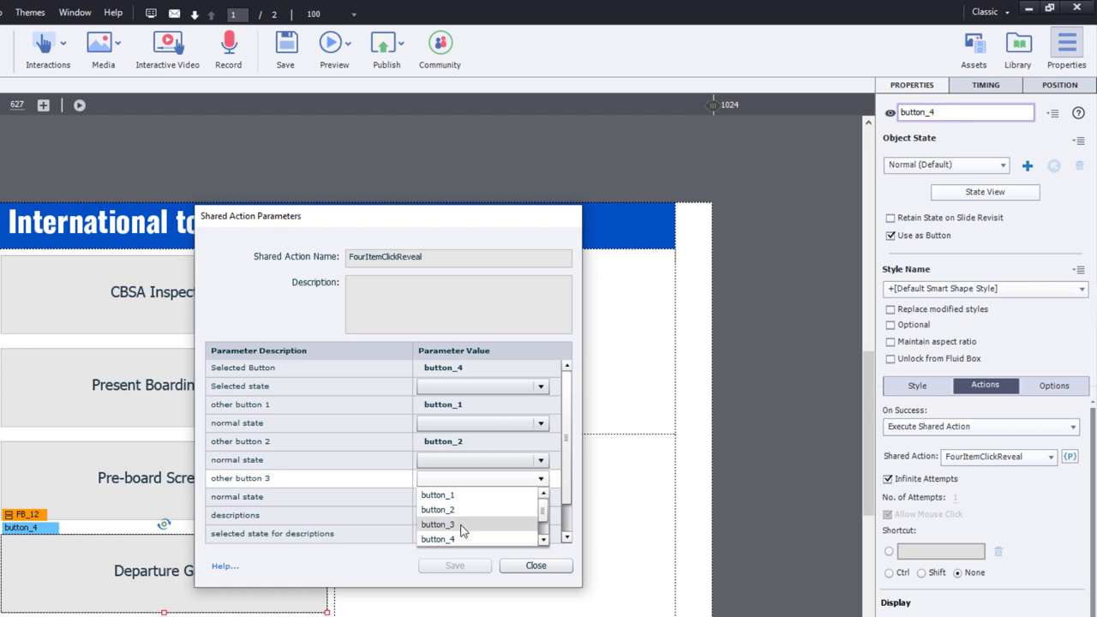
left_click(468, 523)
Give button_4 the Selected state and the three other buttons the Normal state.
left_click(479, 387)
left_click(455, 418)
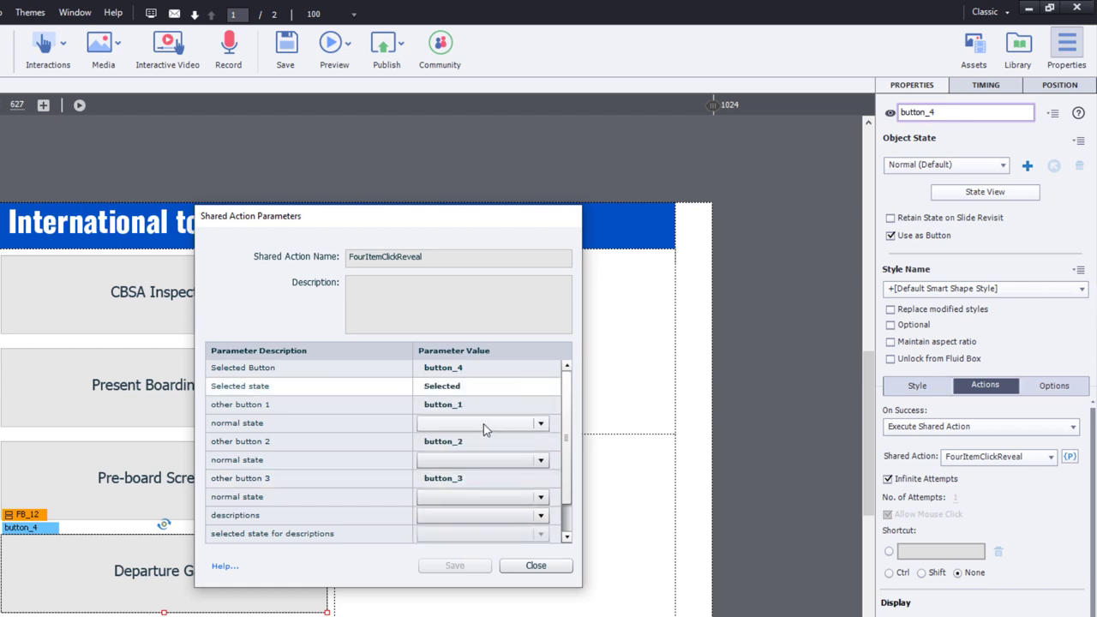
left_click(484, 425)
left_click(478, 439)
left_click(473, 461)
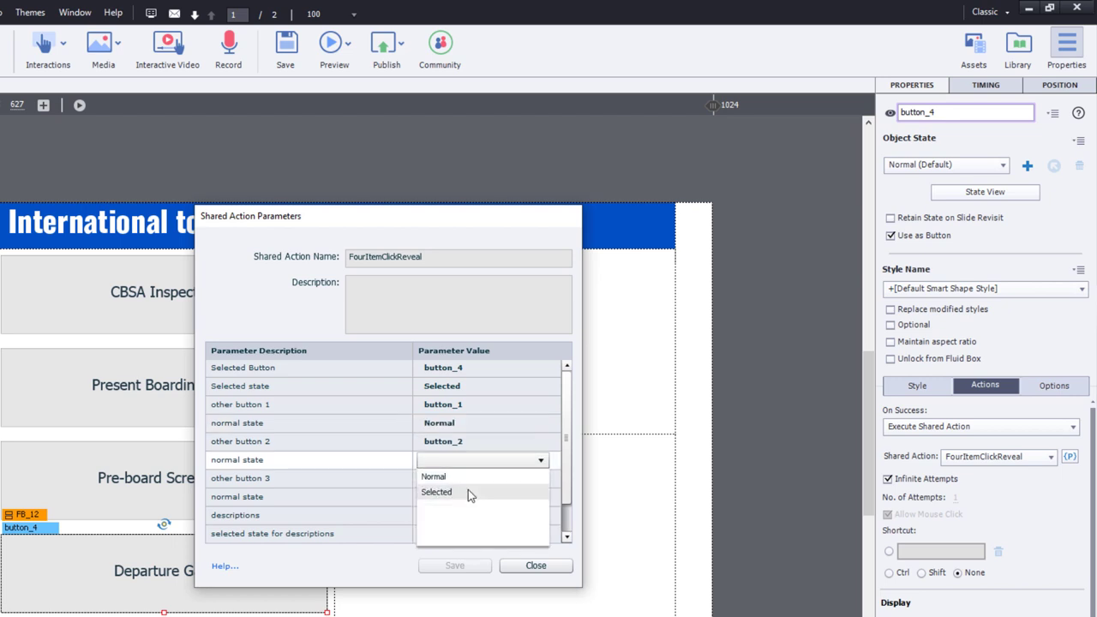
left_click(434, 476)
left_click(540, 496)
left_click(433, 512)
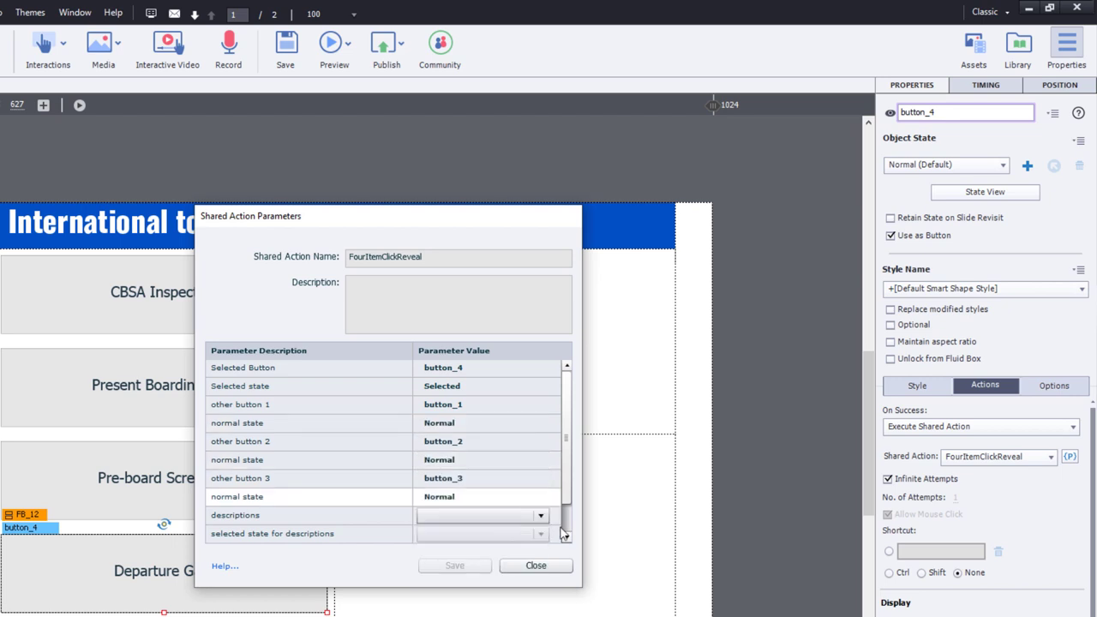
Point descriptions and images to their groups with states step_4 and step4, then save.
left_click(566, 535)
left_click(449, 482)
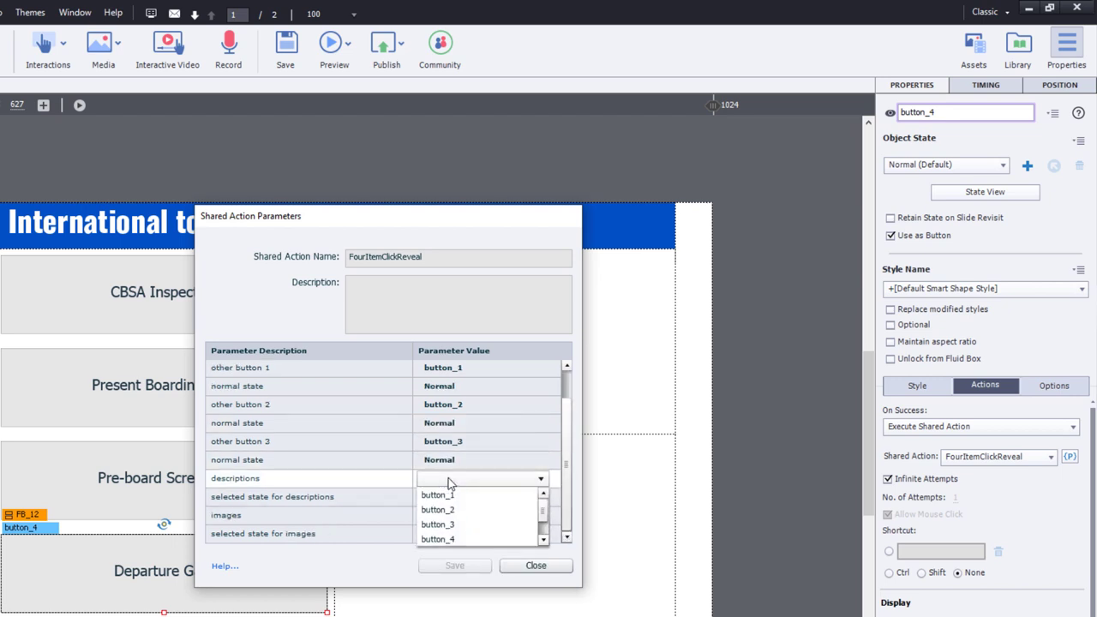
scroll(467, 514, "down", 2)
left_click(449, 524)
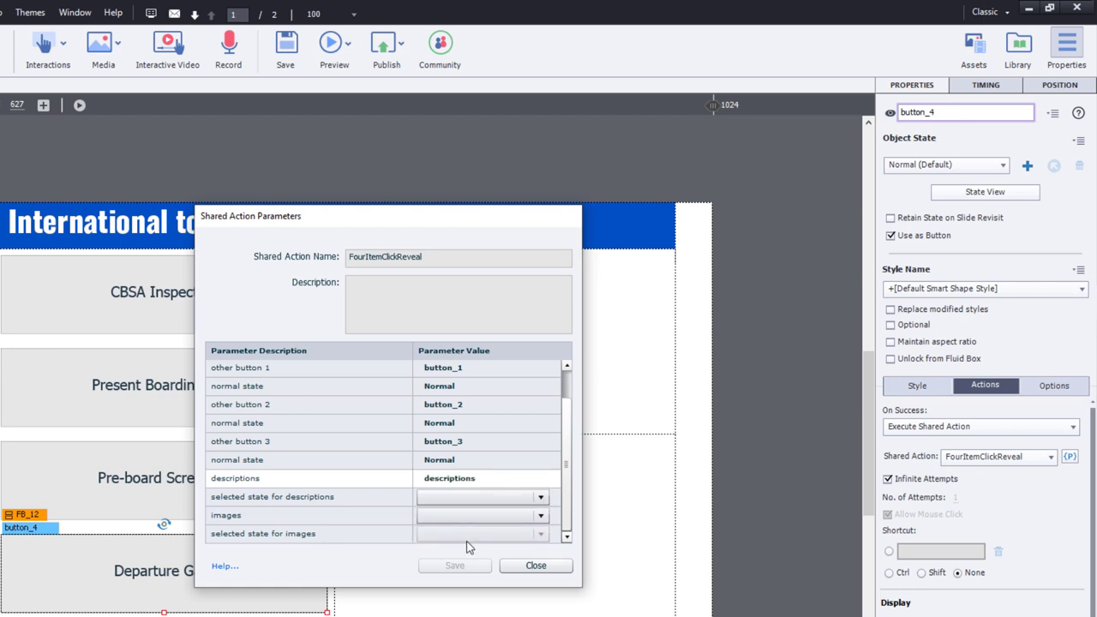
scroll(467, 505, "down", 1)
left_click(453, 501)
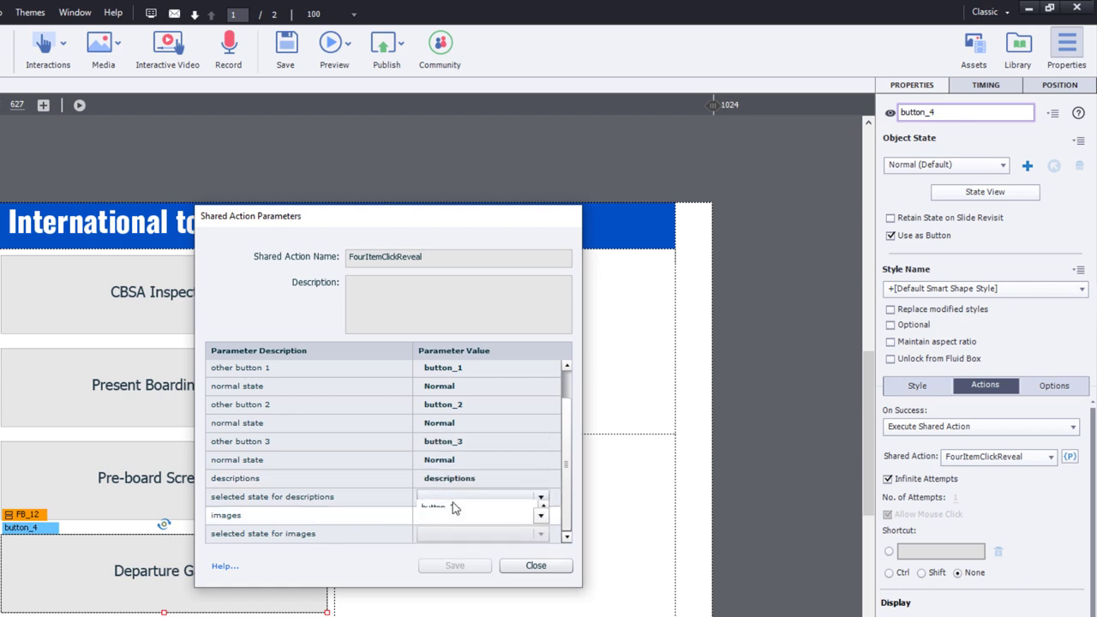
left_click(452, 499)
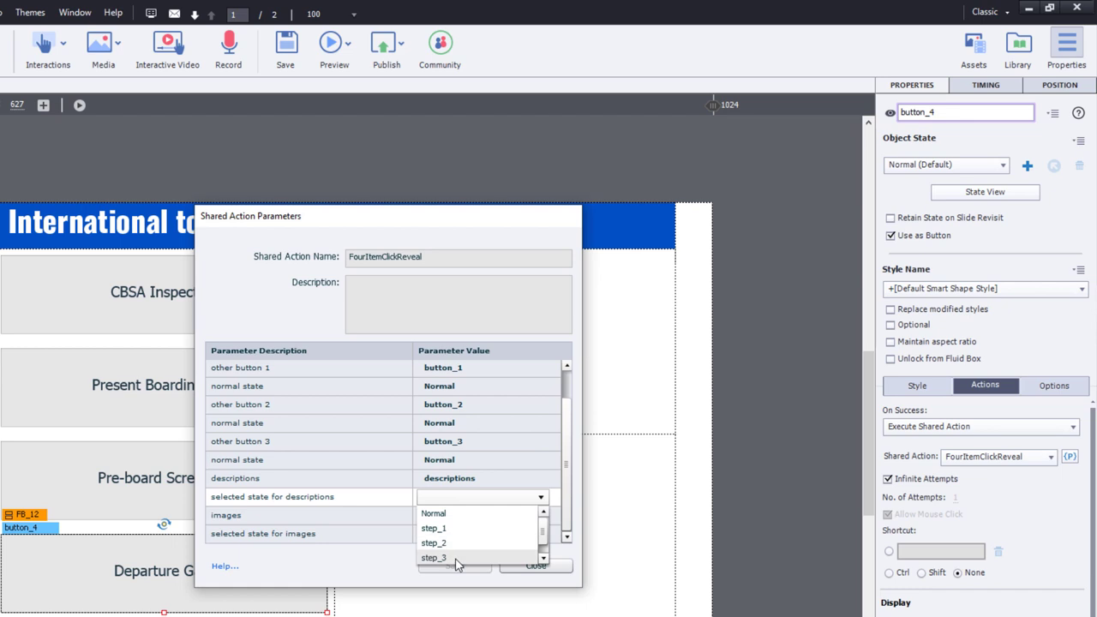
scroll(454, 555, "down", 1)
left_click(454, 555)
left_click(473, 534)
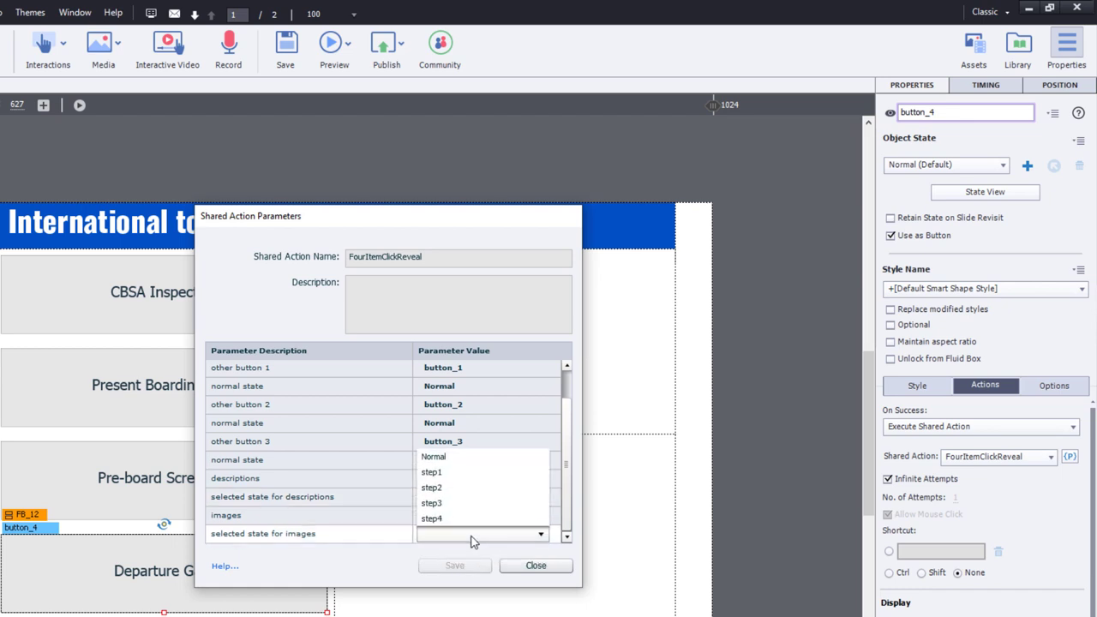
left_click(437, 527)
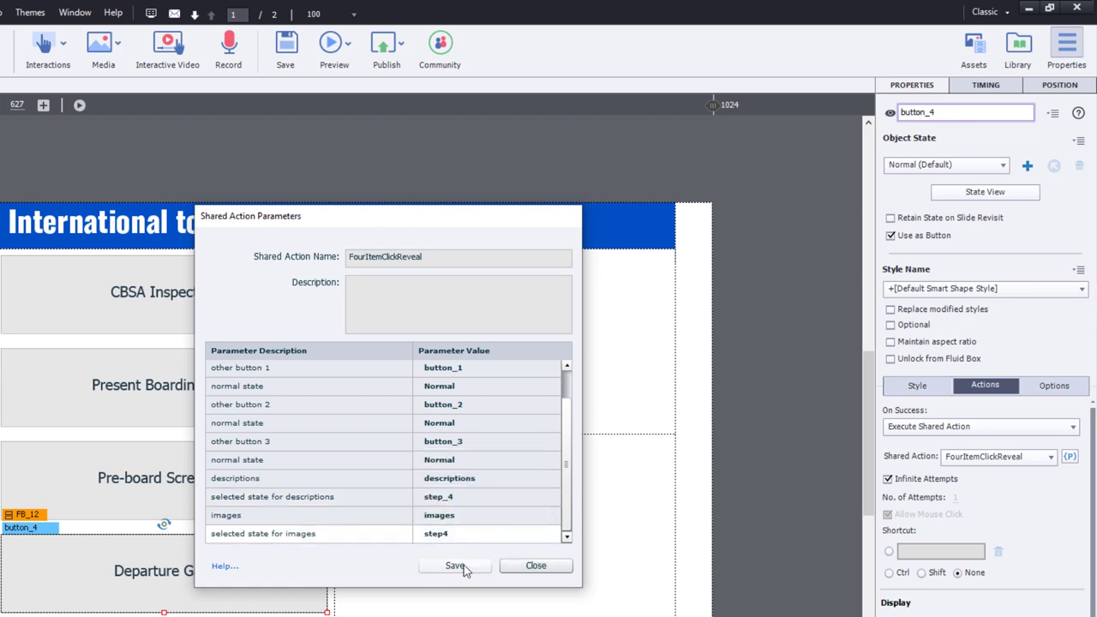
left_click(455, 566)
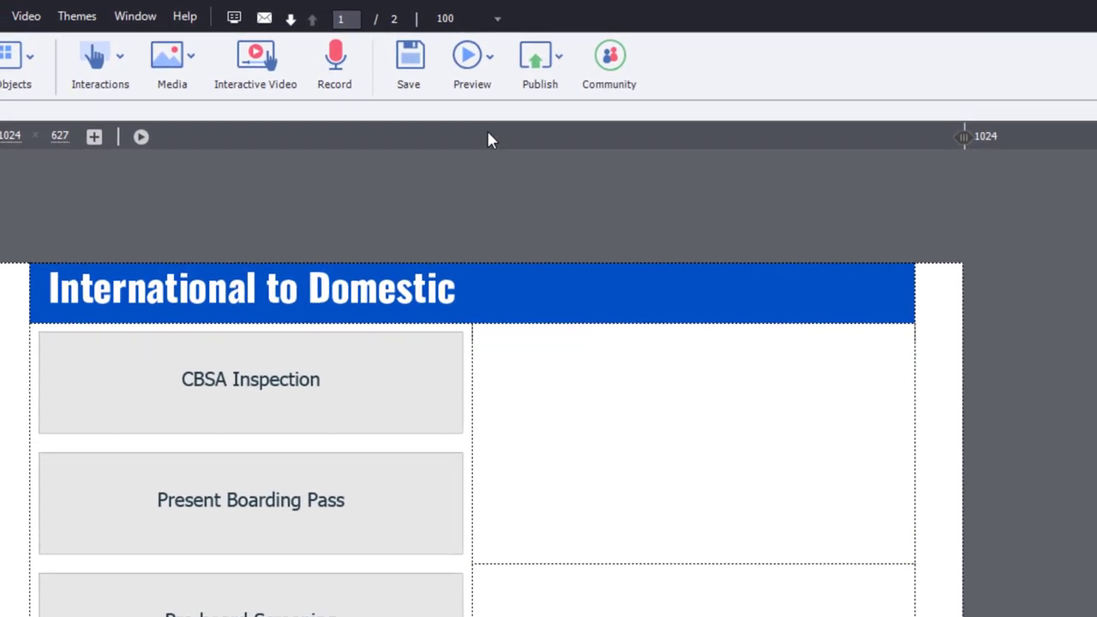
left_click(476, 70)
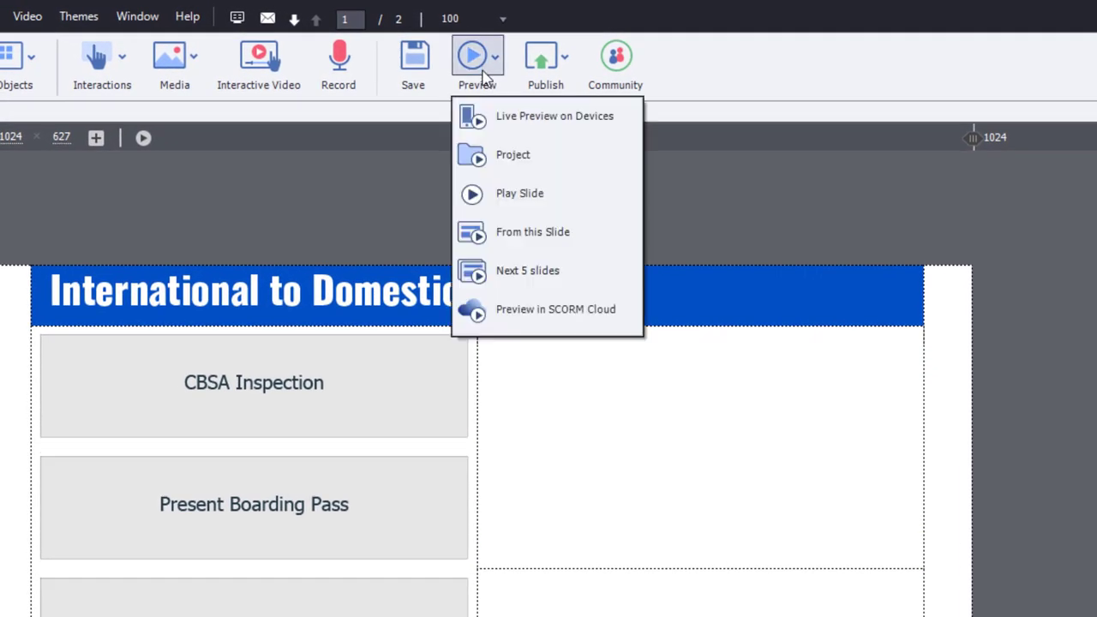
left_click(511, 155)
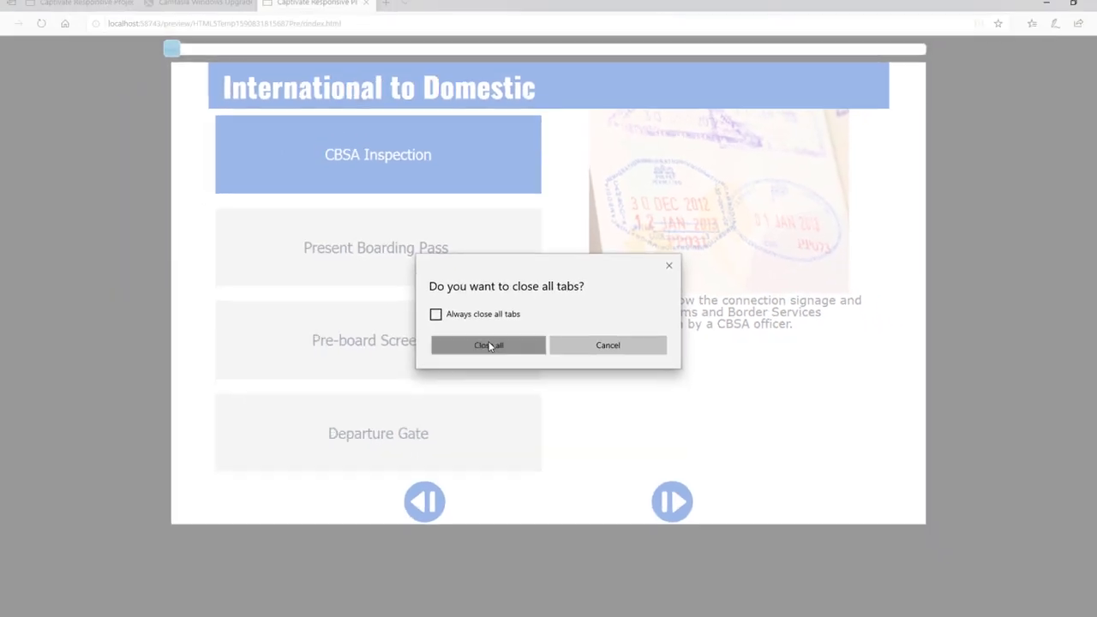
Copy slide 1 (International to Domestic) and paste it after the Blank Slide as slide 3.
left_click(484, 374)
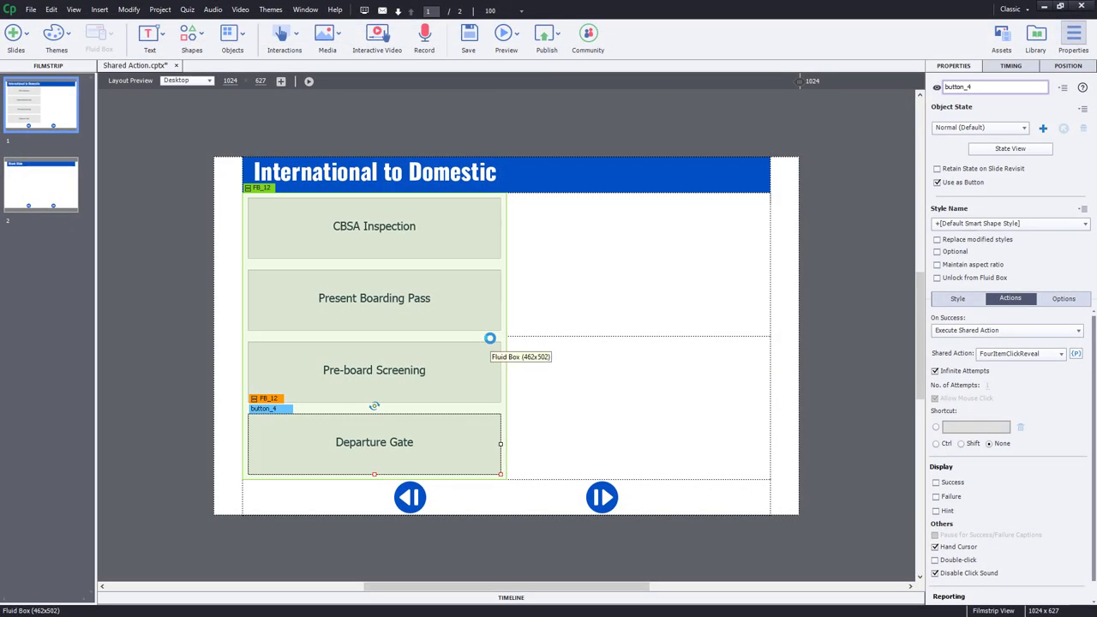
left_click(819, 210)
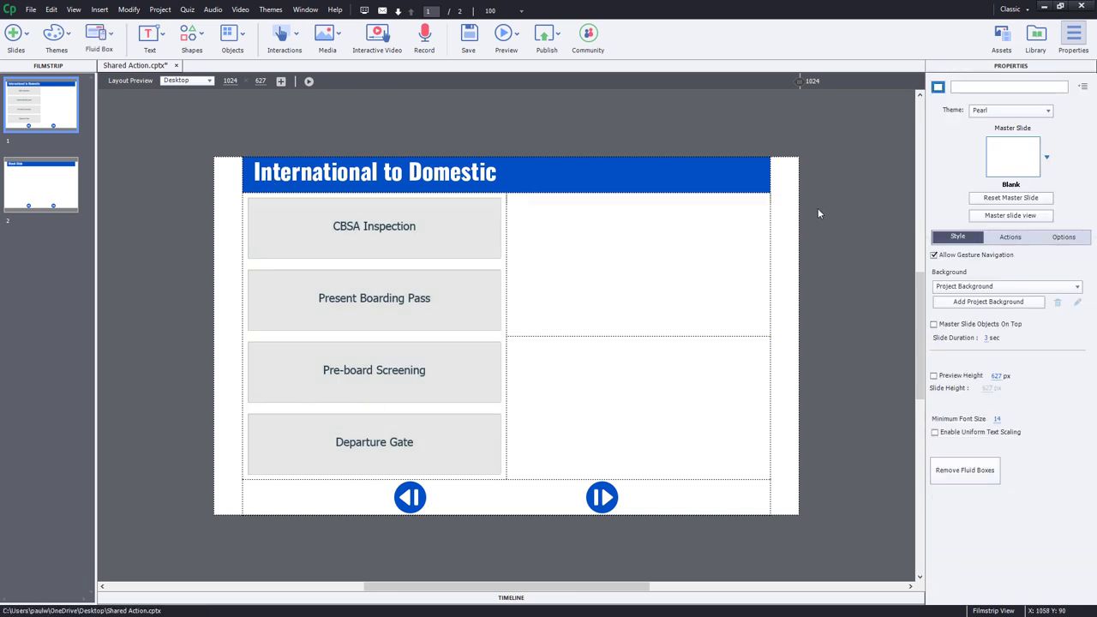
right_click(42, 103)
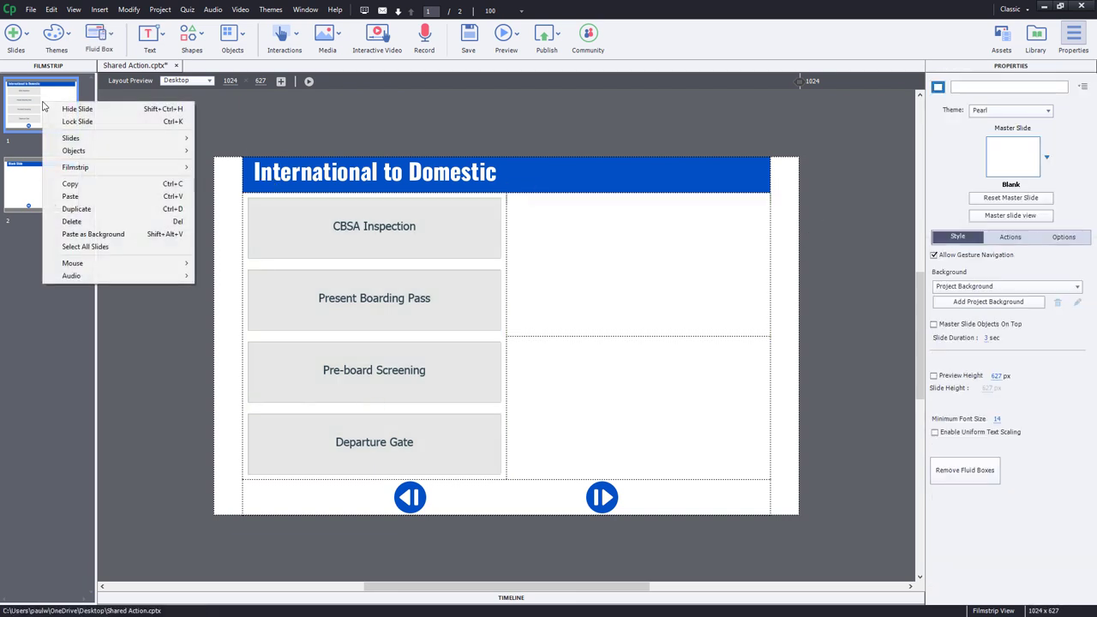
left_click(62, 183)
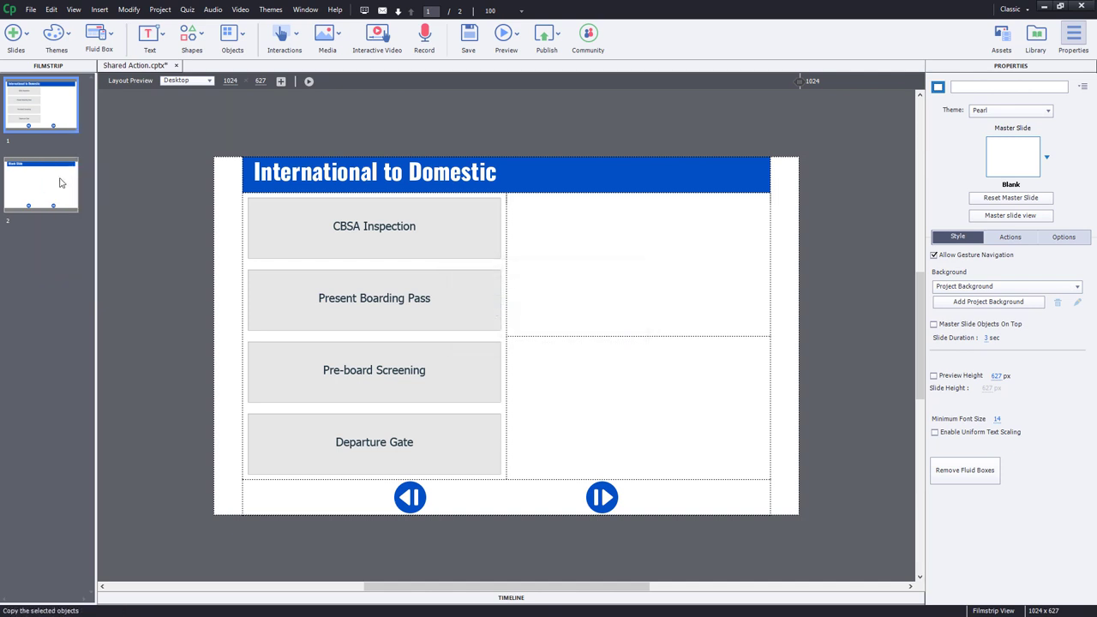
left_click(64, 189)
key("ctrl+v")
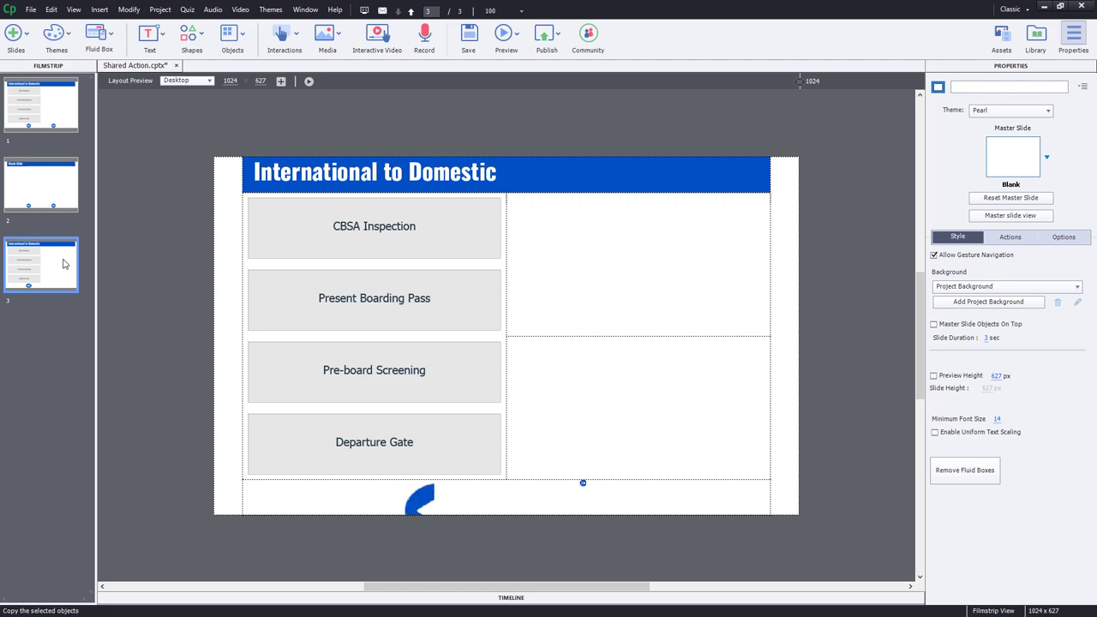
On slide 3, select the copied CBSA Inspection button and show its shared action parameters.
left_click(406, 245)
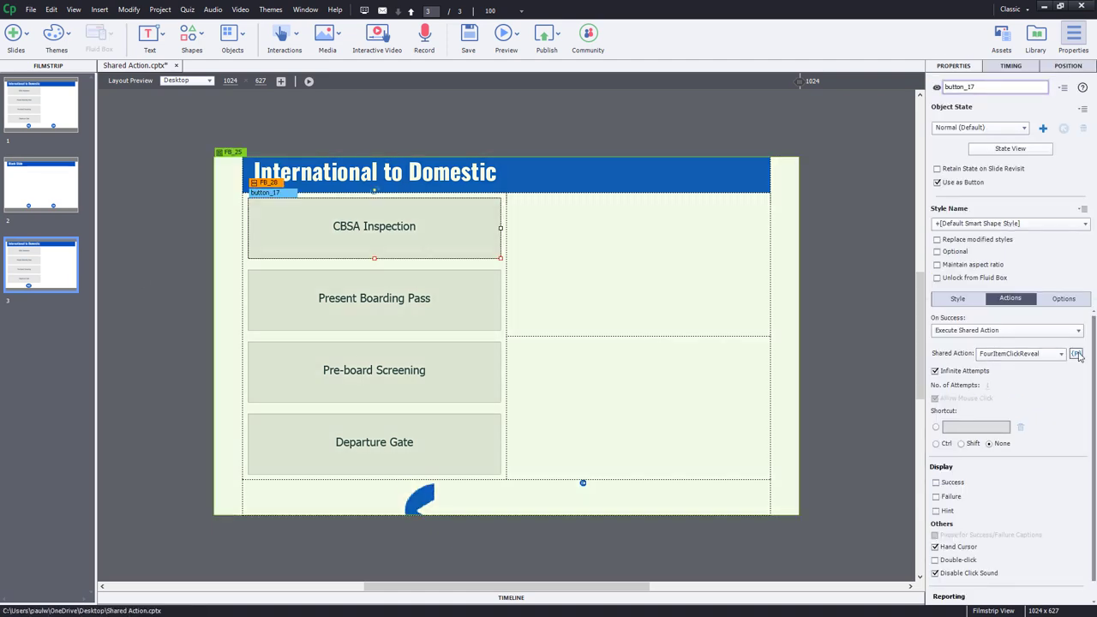
left_click(1075, 354)
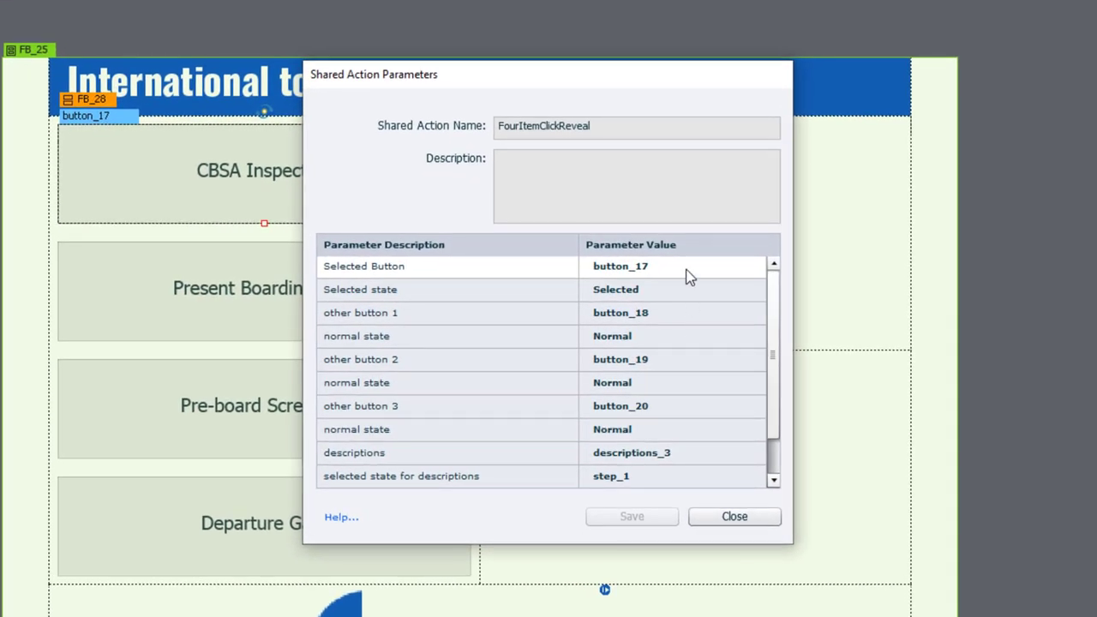